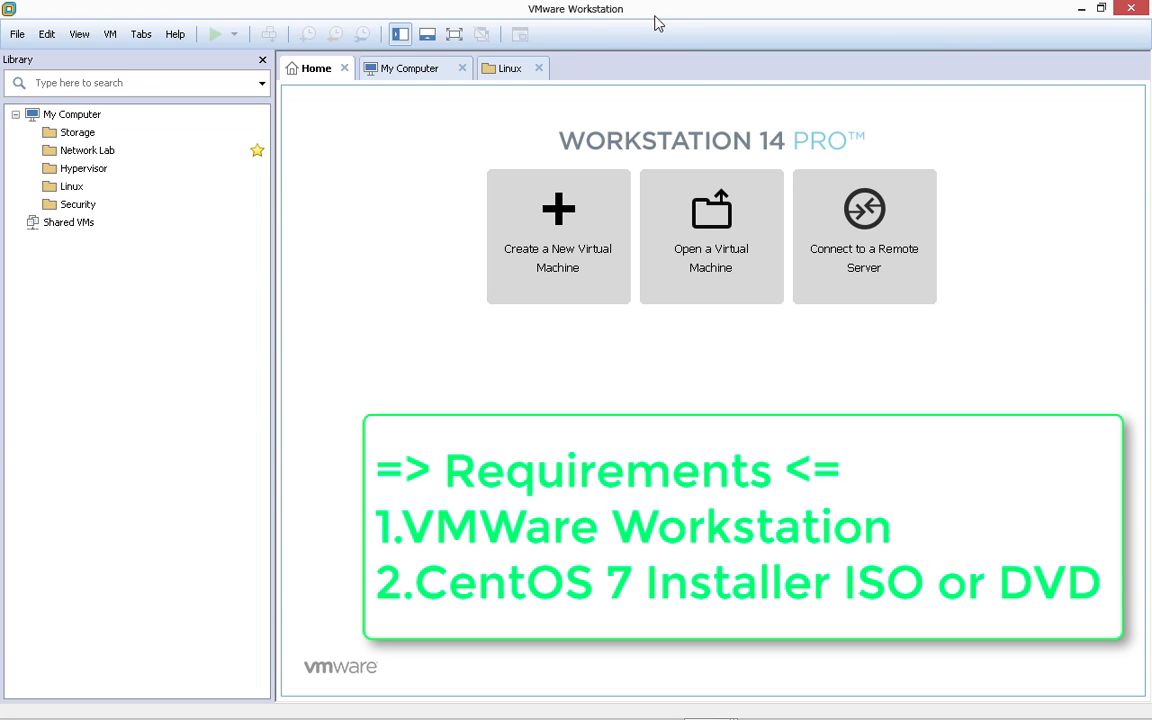
- Start a Typical new virtual machine, choosing to install the operating system later
{"action": "left_click", "coordinate": [578, 247]}
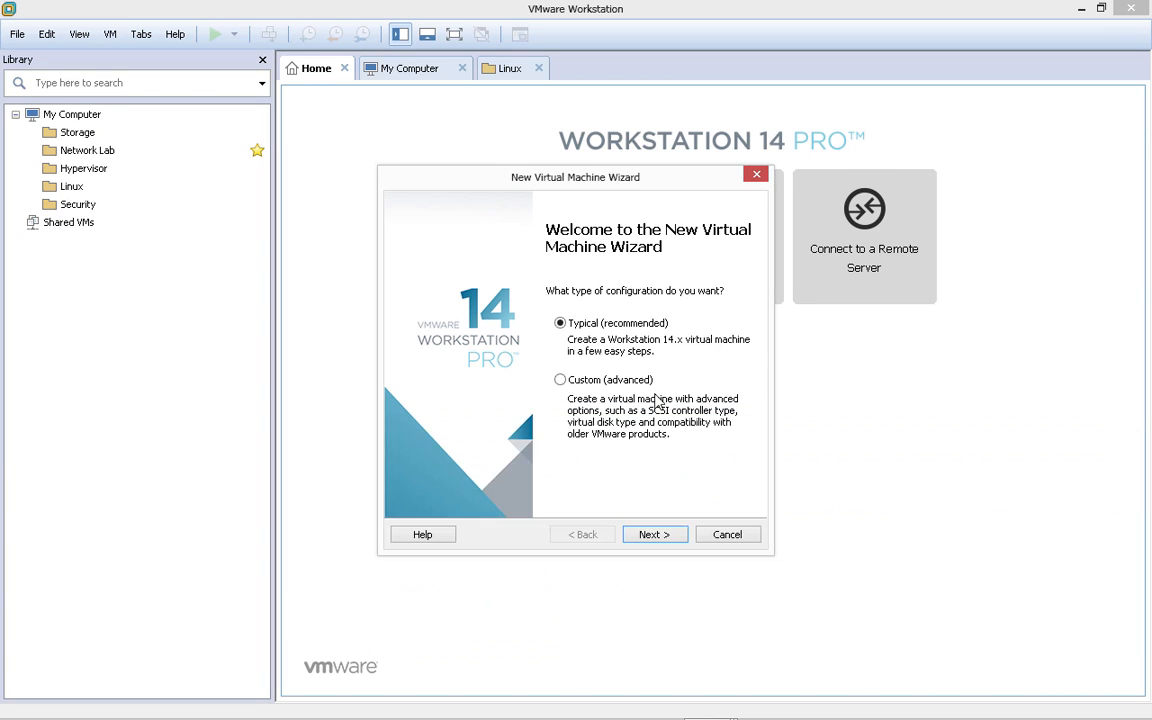
{"action": "left_click", "coordinate": [655, 535]}
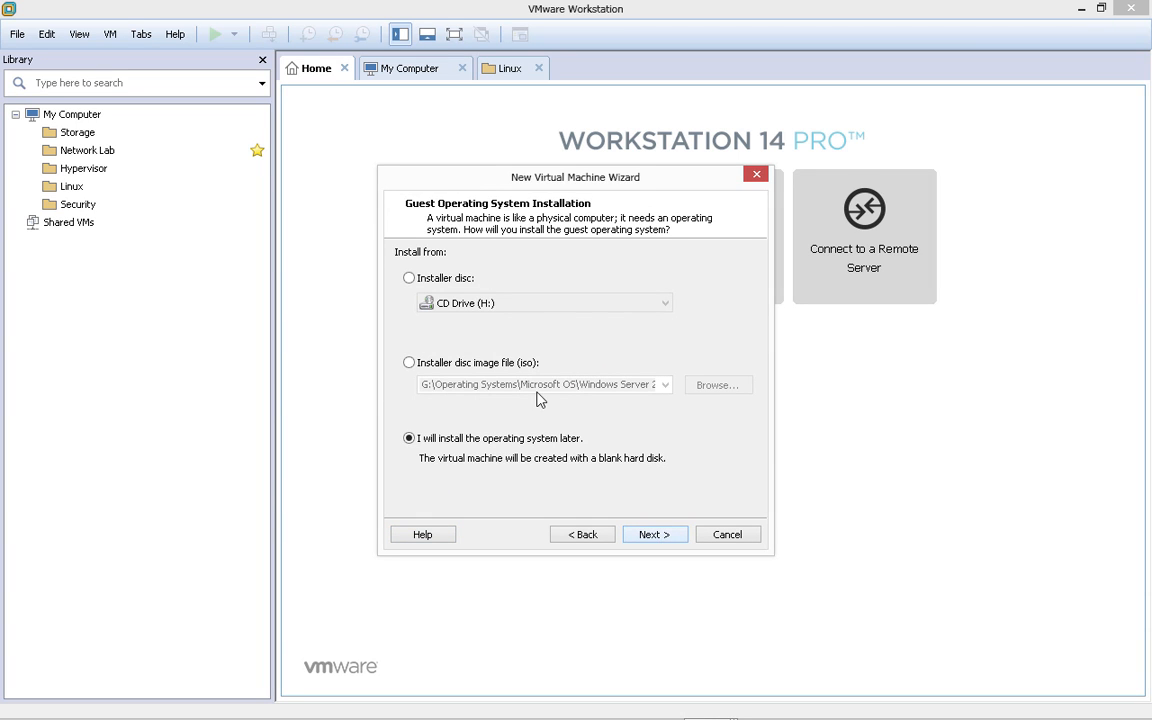
{"action": "left_click", "coordinate": [660, 536]}
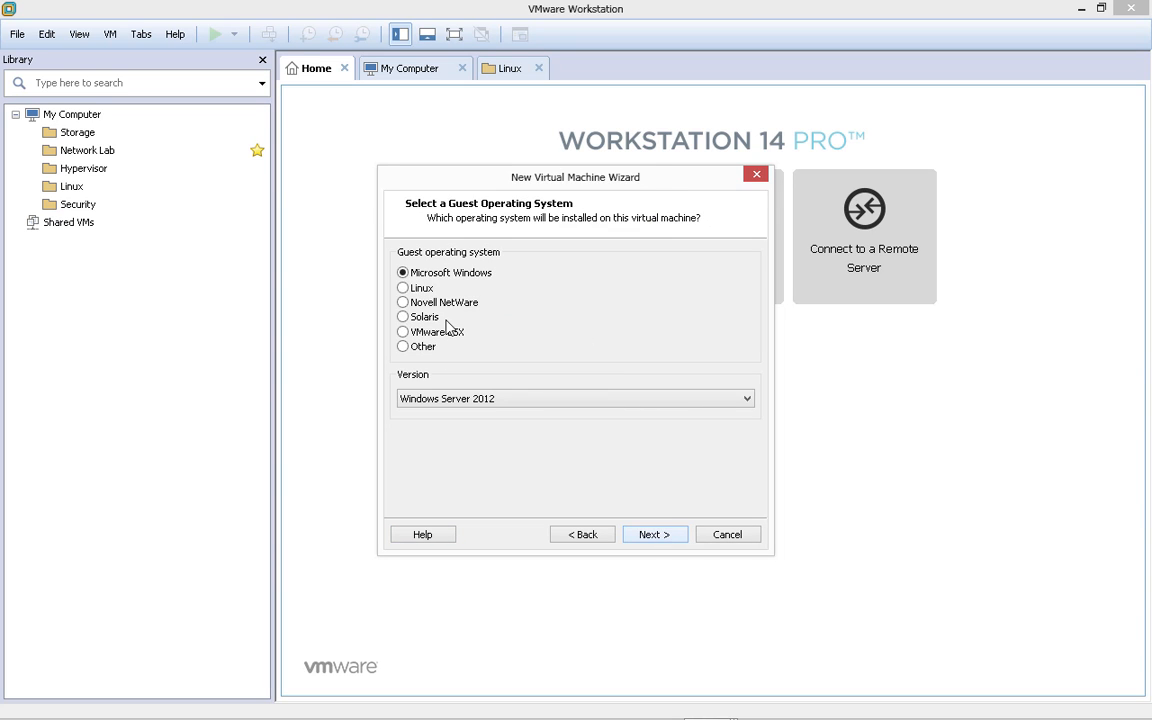
- Set the guest operating system to Linux, version CentOS 7 64-bit
{"action": "left_click", "coordinate": [419, 292]}
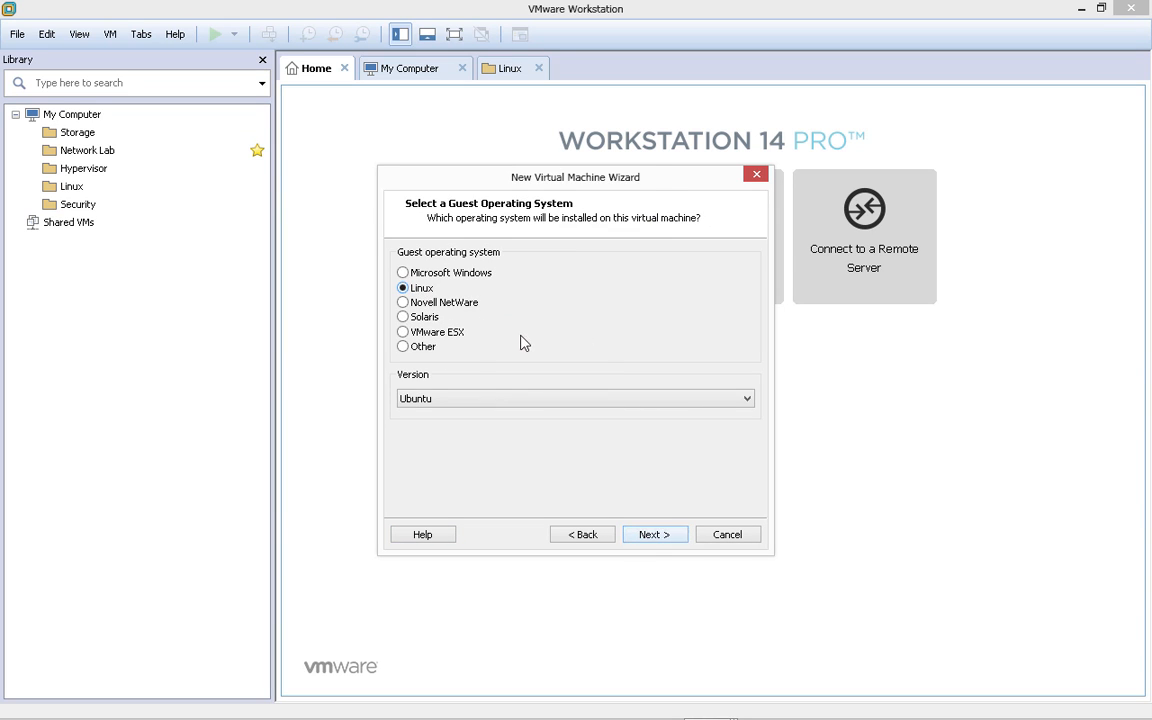
{"action": "left_click", "coordinate": [505, 400]}
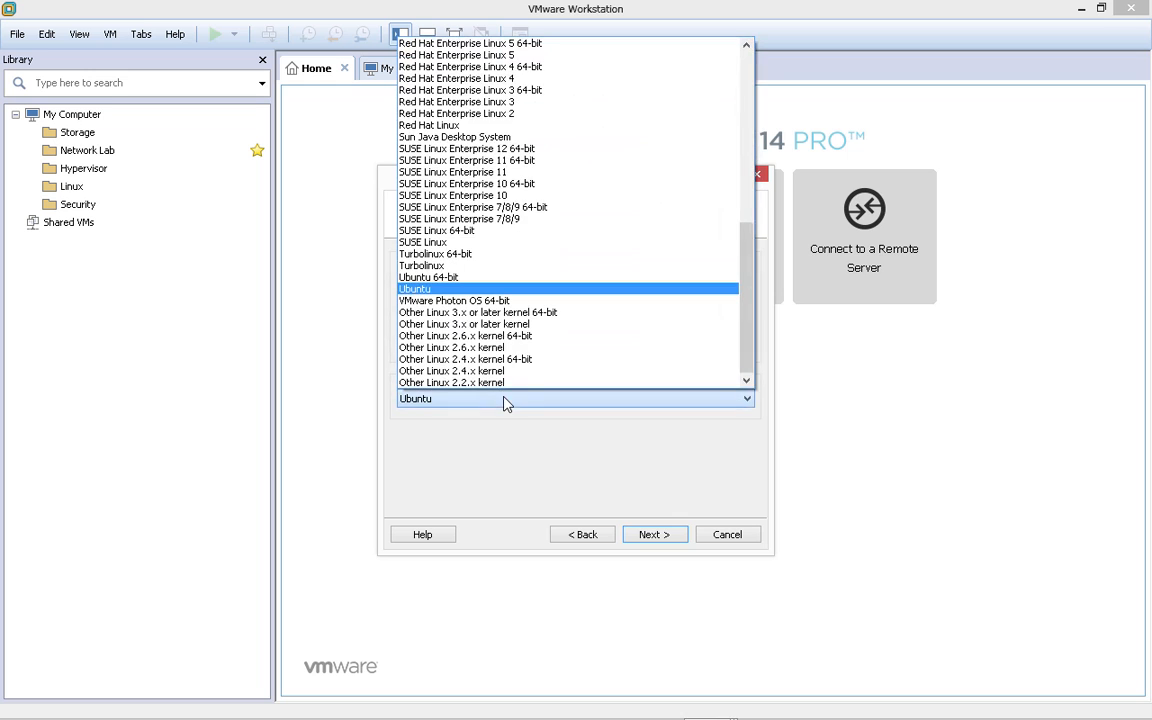
{"action": "scroll", "coordinate": [535, 240], "scroll_direction": "up", "scroll_amount": 3}
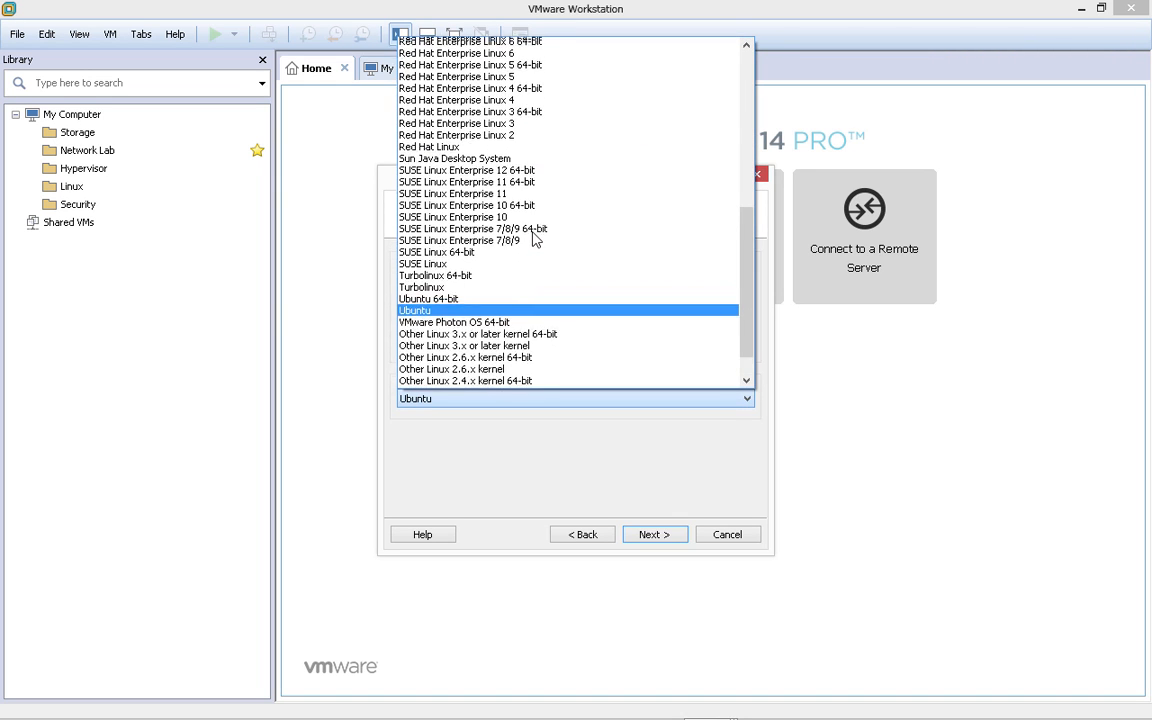
{"action": "scroll", "coordinate": [614, 199], "scroll_direction": "up", "scroll_amount": 5}
{"action": "scroll", "coordinate": [614, 199], "scroll_direction": "up", "scroll_amount": 4}
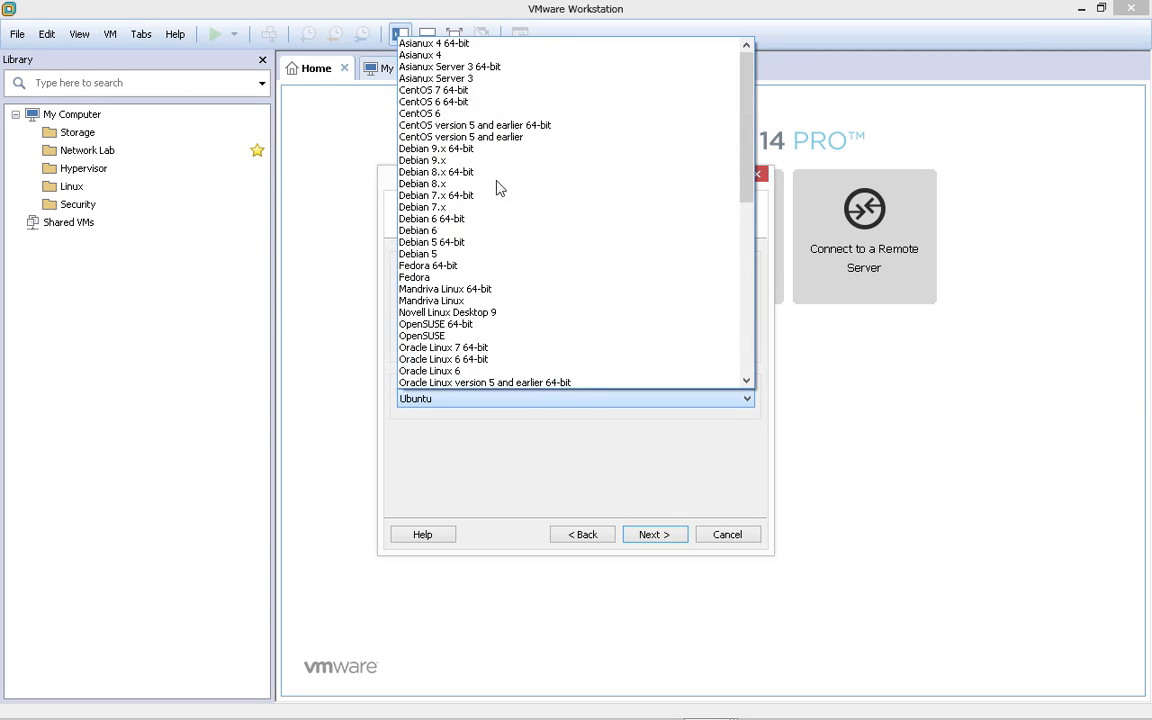
{"action": "left_click", "coordinate": [410, 92]}
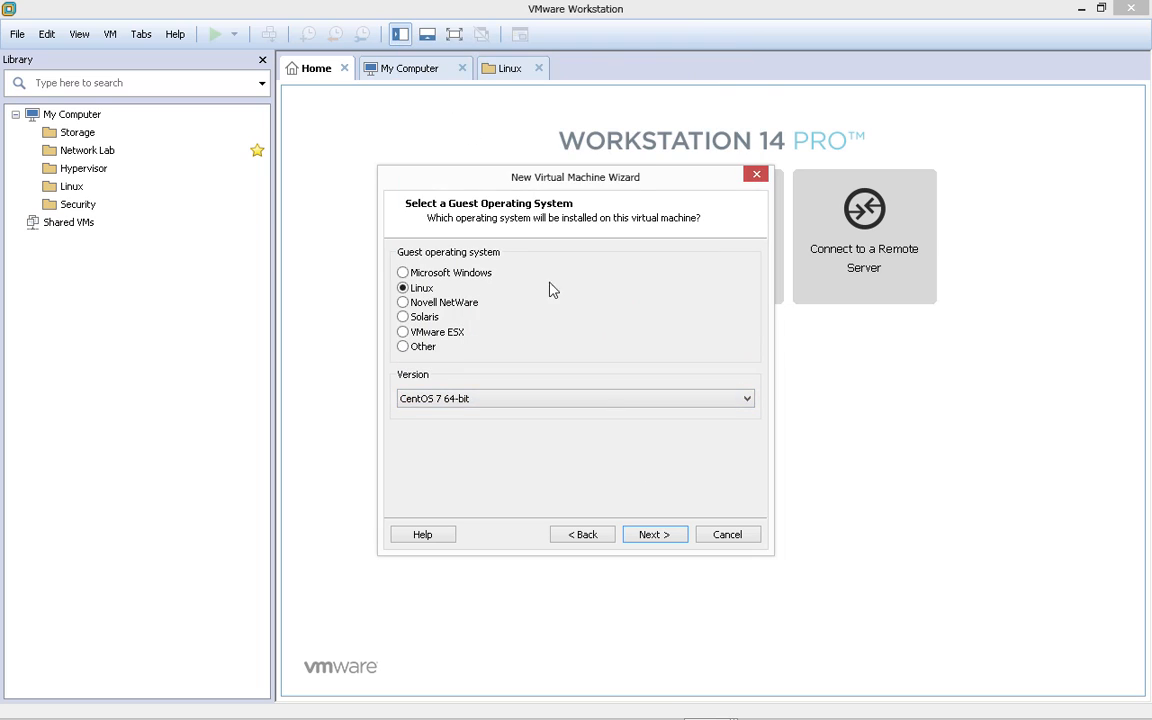
{"action": "left_click", "coordinate": [654, 535]}
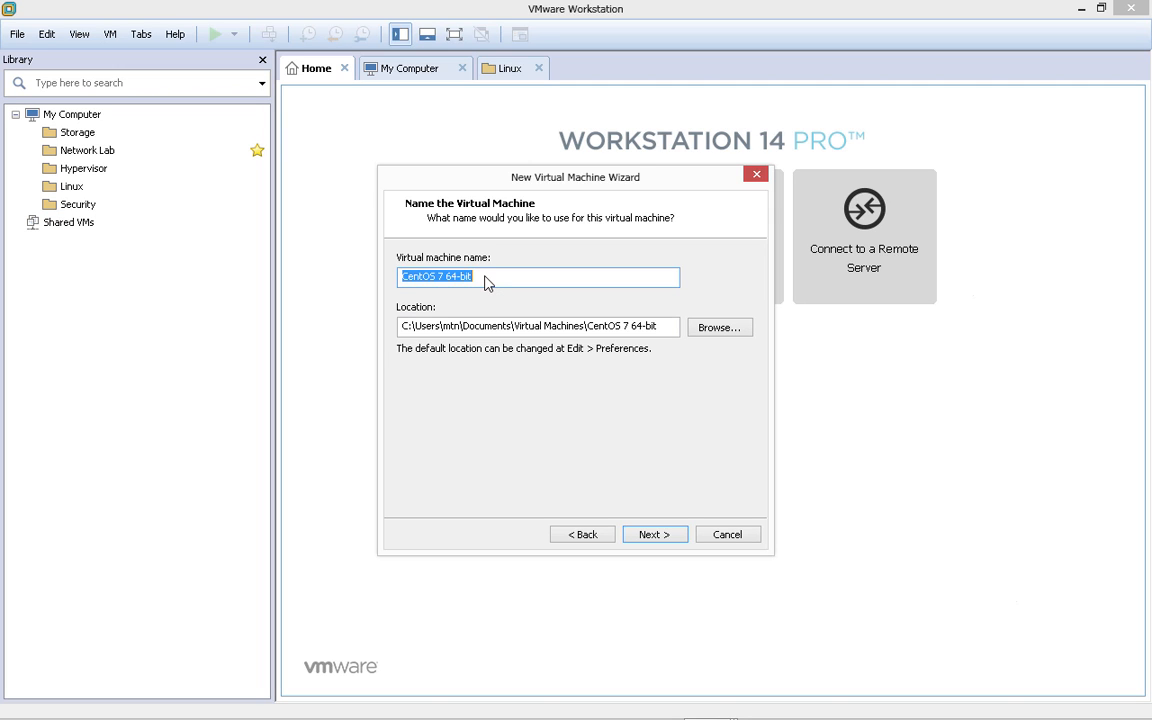
- Type 'CentOS' into the virtual machine name field
{"action": "type", "text": "CentOS"}
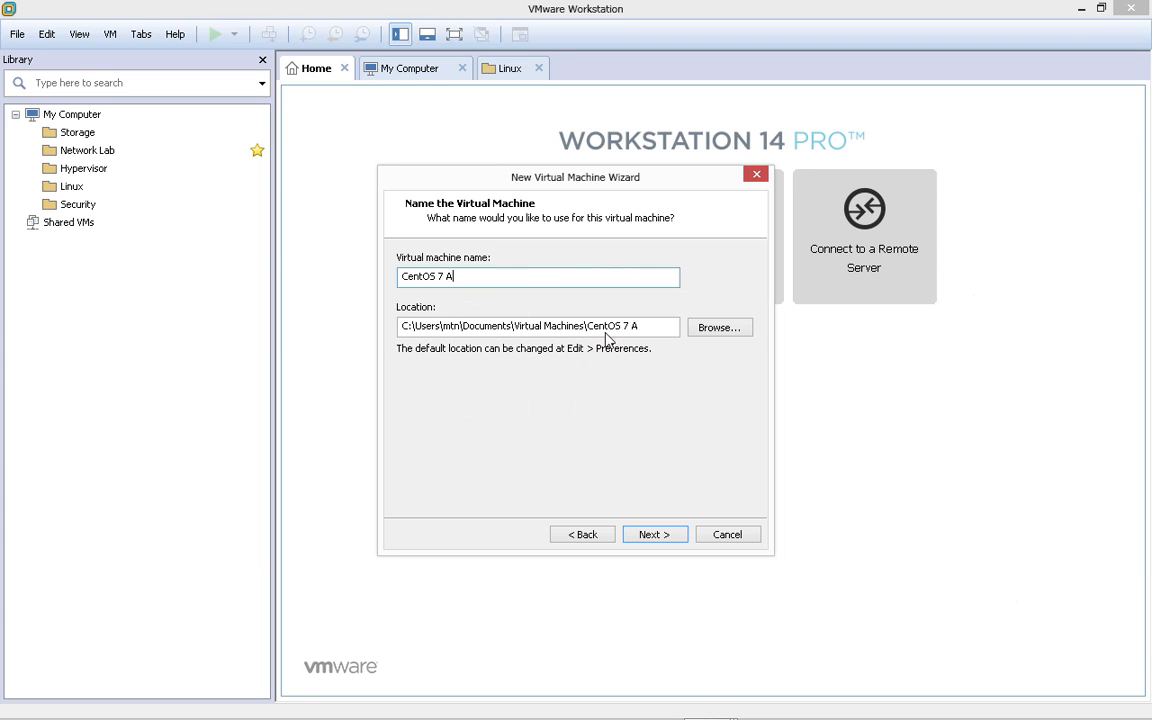
- Browse for a save folder, expanding Computer to open Data Volume 2 (G:)
{"action": "left_click", "coordinate": [735, 330]}
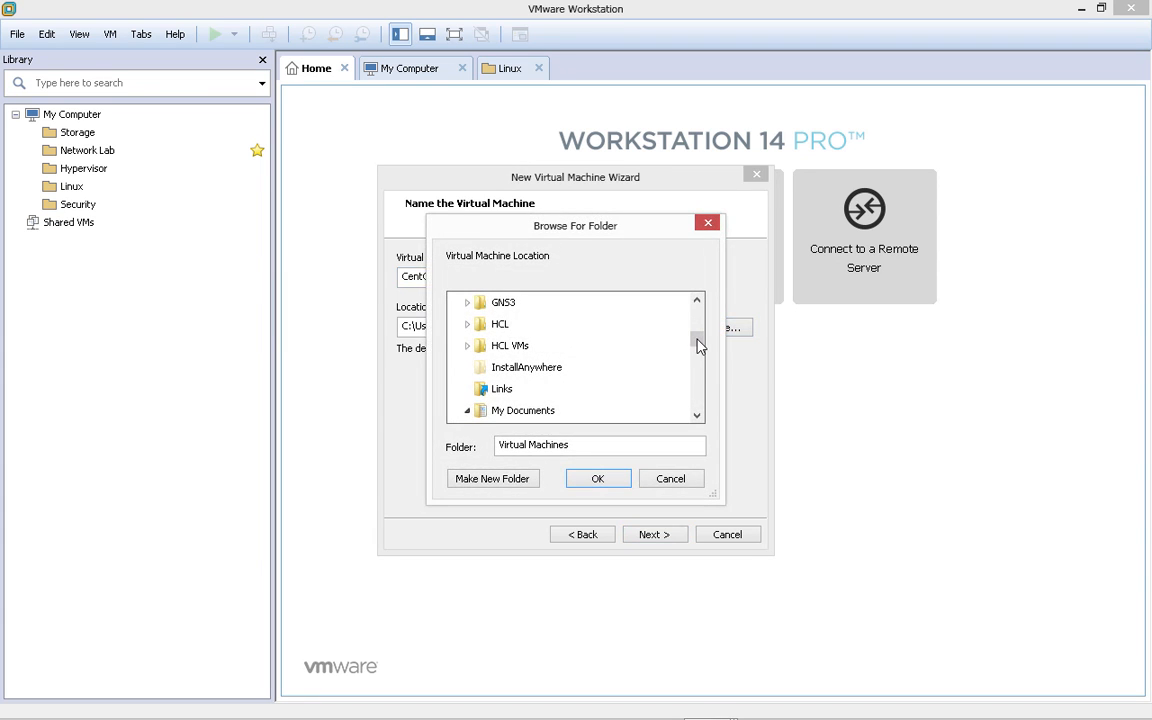
{"action": "left_click_drag", "start_coordinate": [697, 316], "coordinate": [689, 397]}
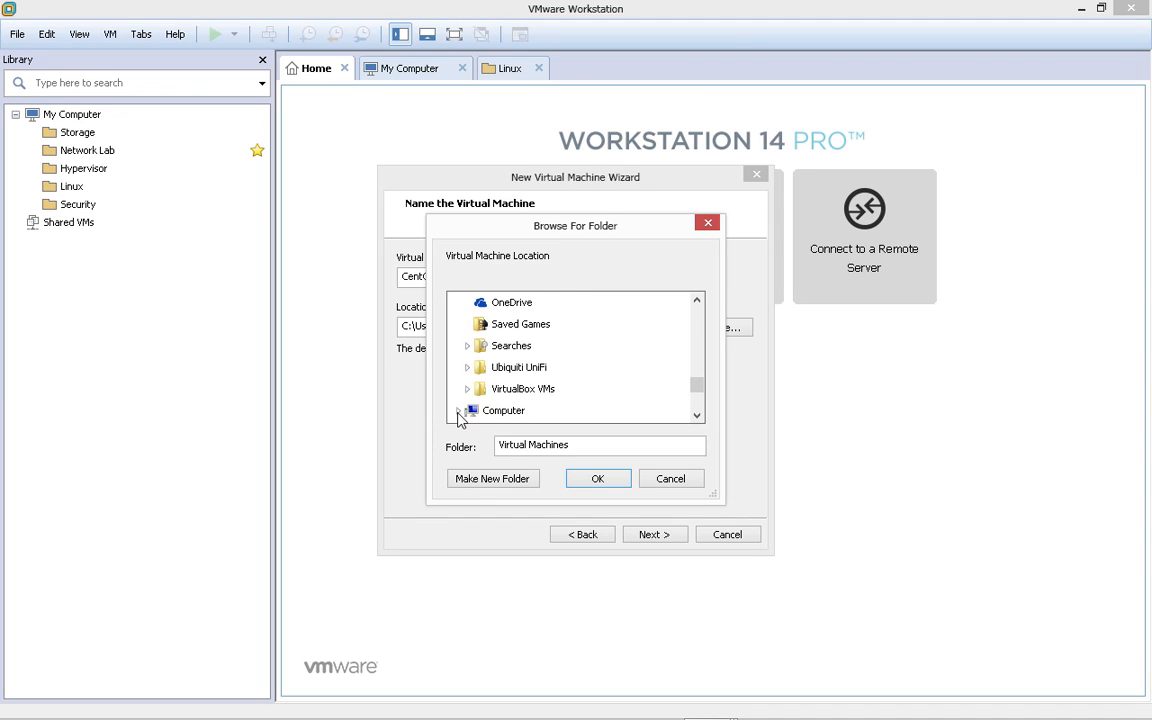
{"action": "left_click", "coordinate": [458, 411]}
{"action": "mouse_move", "coordinate": [697, 382]}
{"action": "left_mouse_down"}
{"action": "mouse_move", "coordinate": [697, 392]}
{"action": "mouse_move", "coordinate": [697, 368]}
{"action": "mouse_move", "coordinate": [697, 384]}
{"action": "left_mouse_up"}
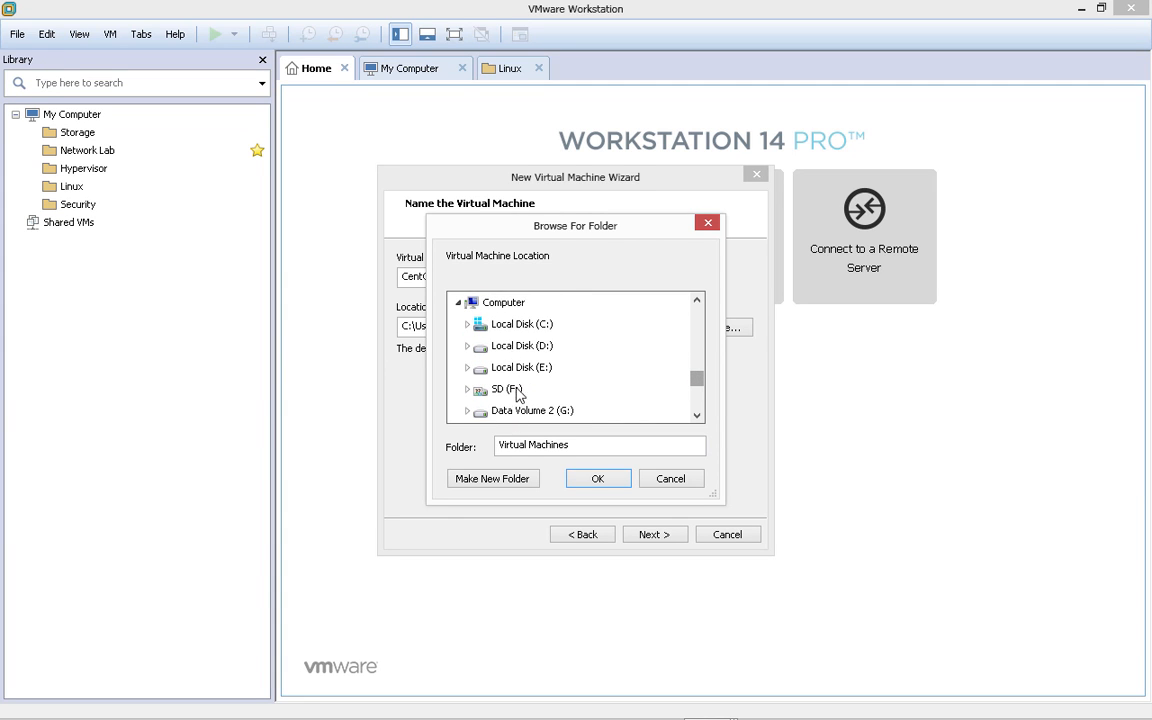
{"action": "left_click_drag", "start_coordinate": [697, 380], "coordinate": [697, 385]}
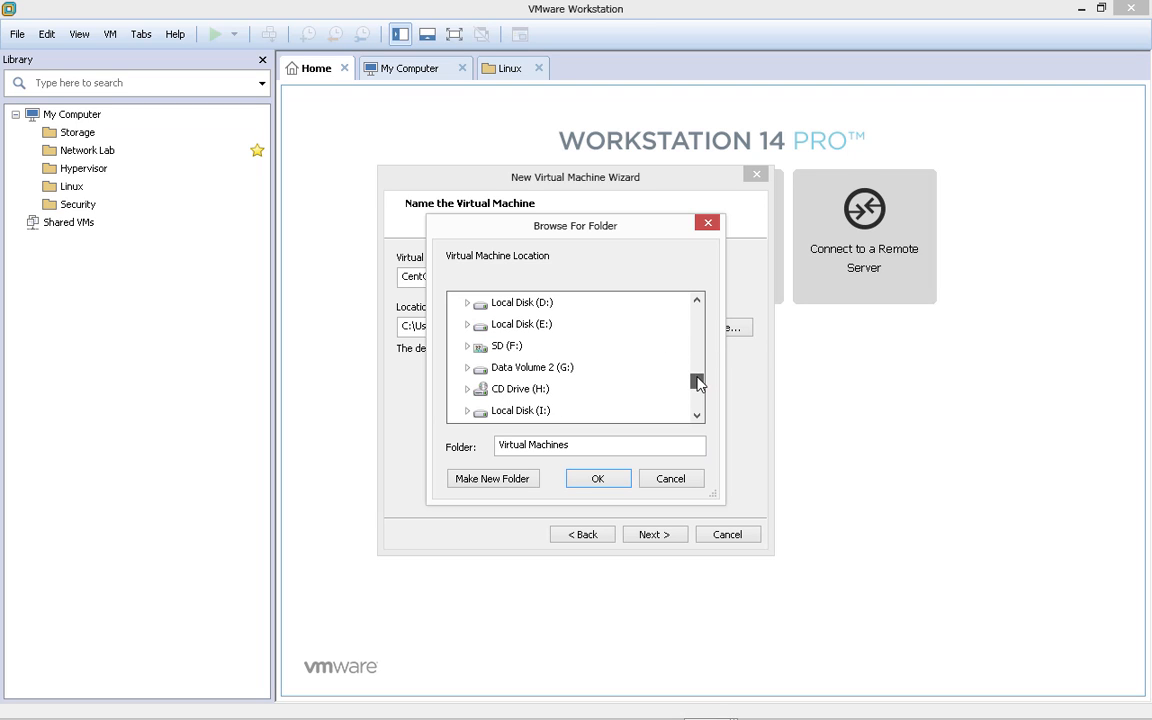
{"action": "double_click", "coordinate": [517, 373]}
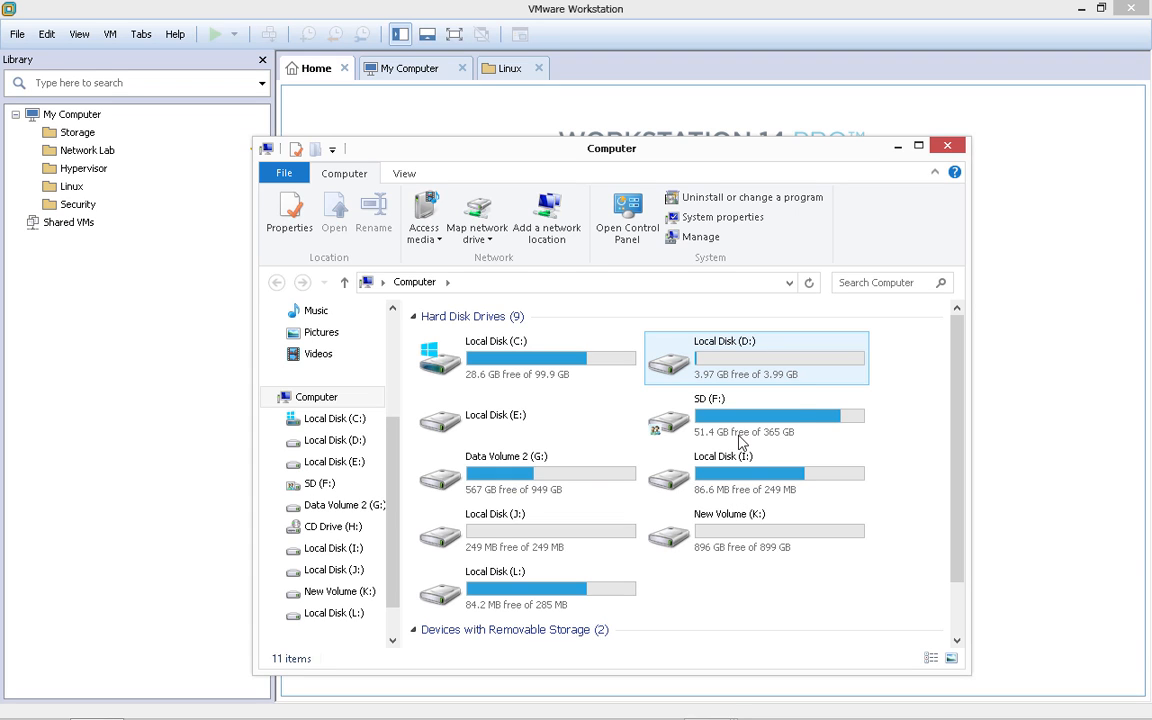
- Check New Volume (K:) free space (896 GB), then close the Computer window
{"action": "left_click", "coordinate": [770, 535]}
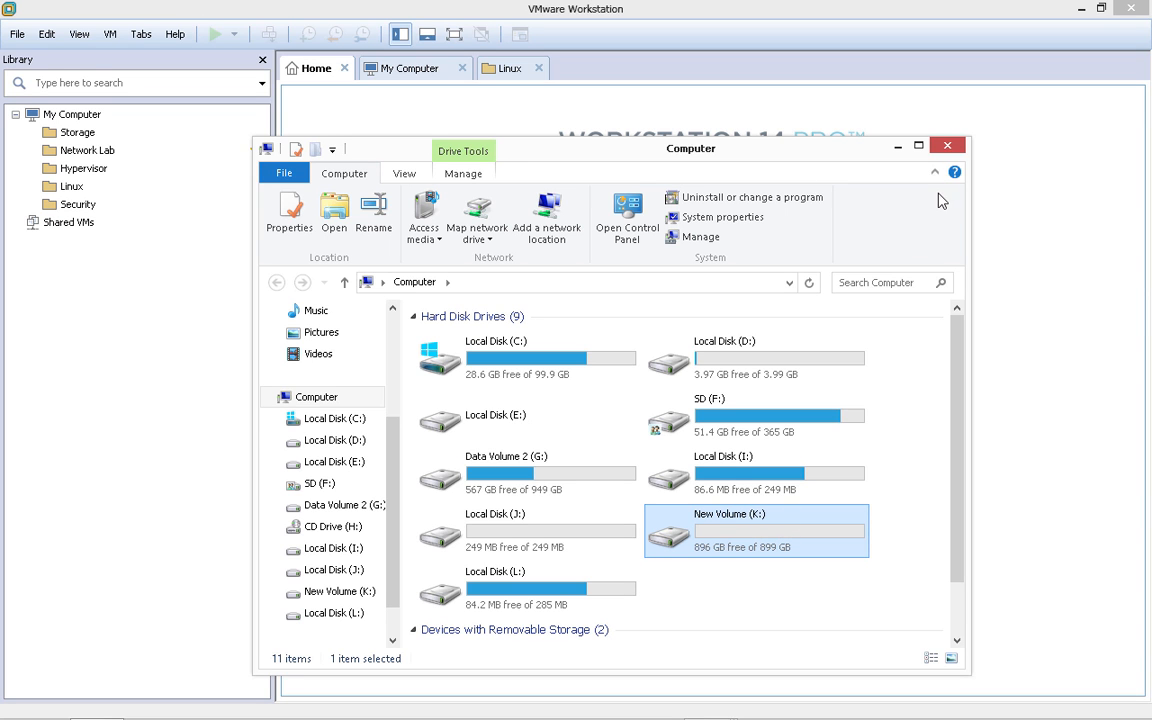
{"action": "left_click", "coordinate": [955, 148]}
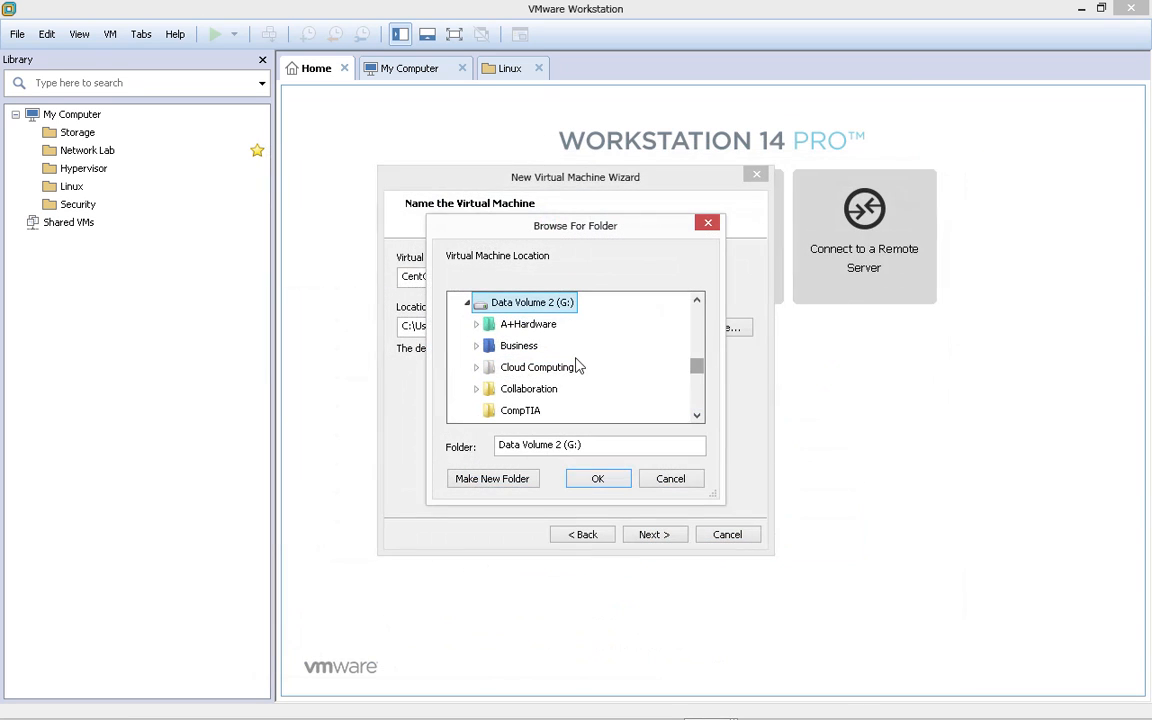
- Create a new folder named 'VMware VM' on New Volume (K:)
{"action": "left_click_drag", "start_coordinate": [696, 365], "coordinate": [694, 392]}
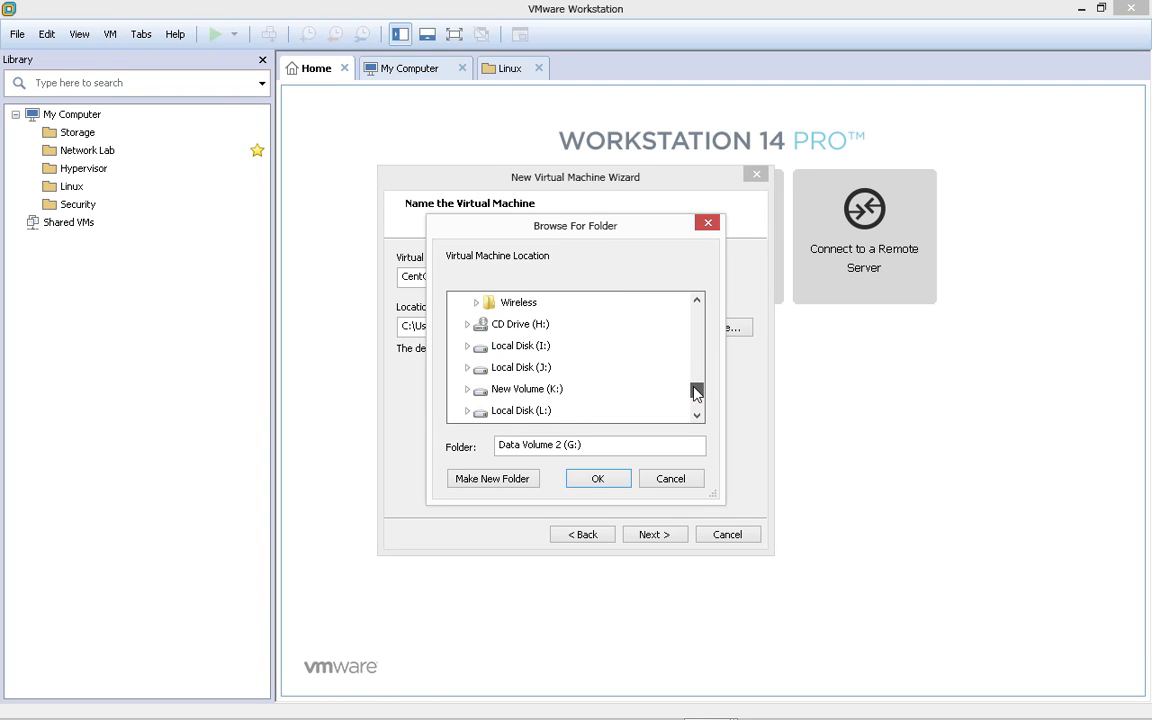
{"action": "left_click", "coordinate": [545, 391]}
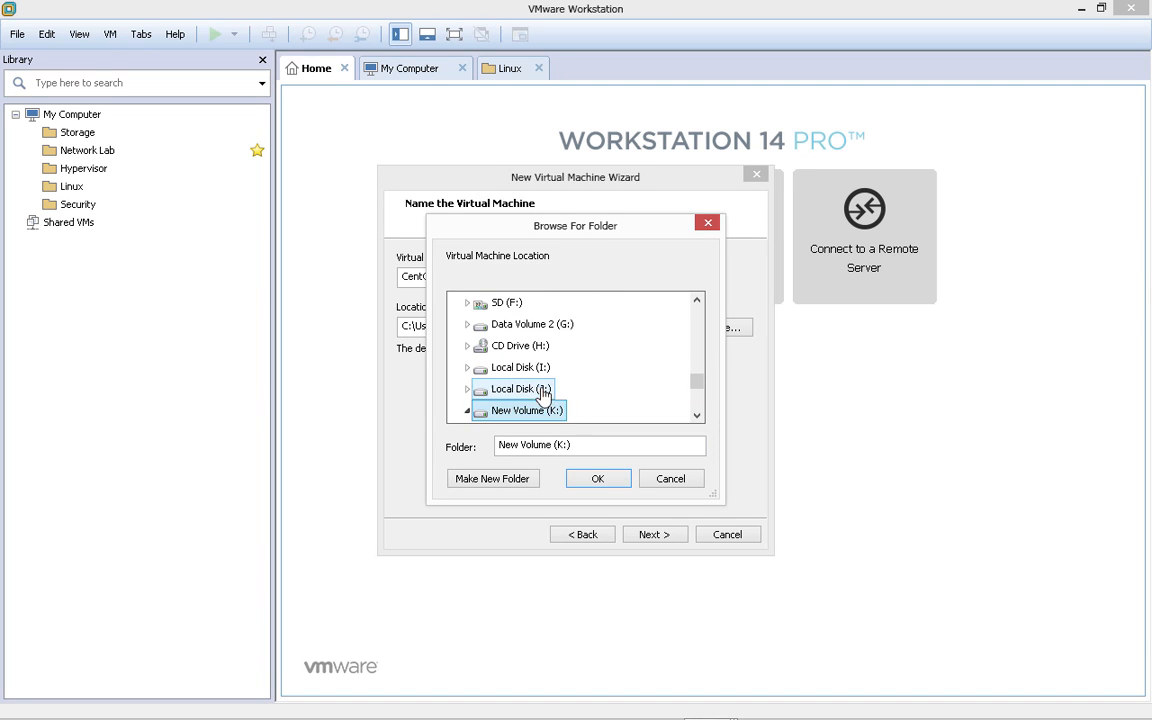
{"action": "left_click", "coordinate": [468, 410]}
{"action": "scroll", "coordinate": [696, 393], "scroll_direction": "down", "scroll_amount": 3}
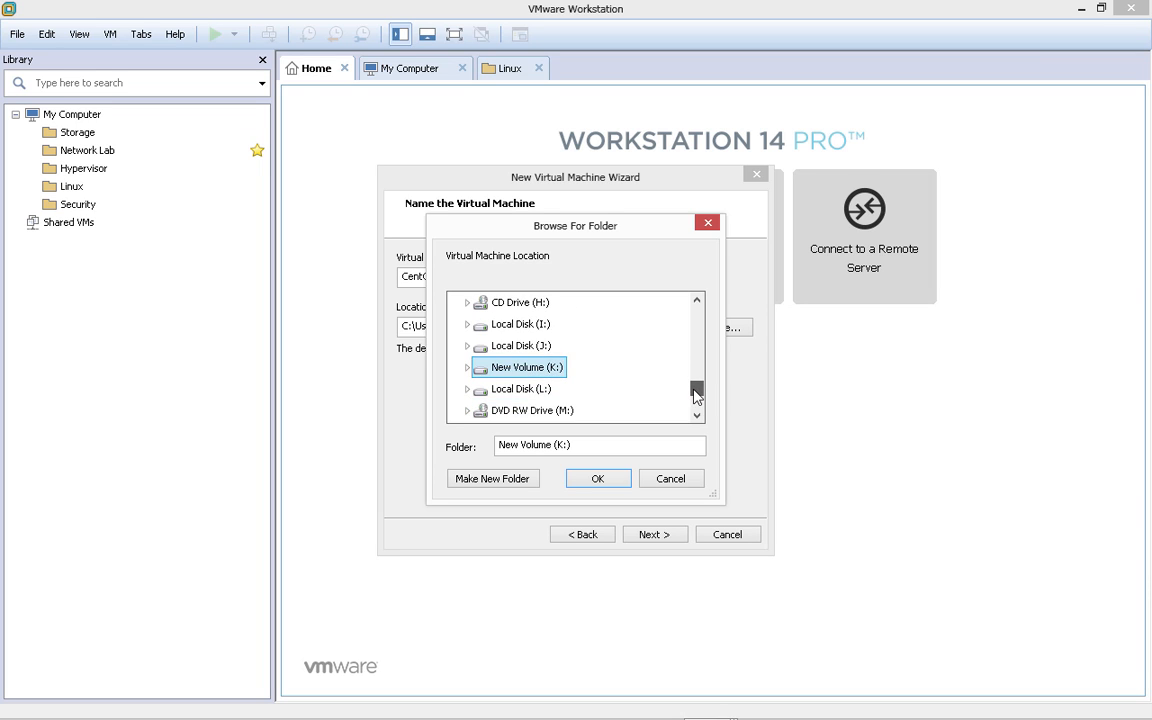
{"action": "left_click", "coordinate": [468, 346]}
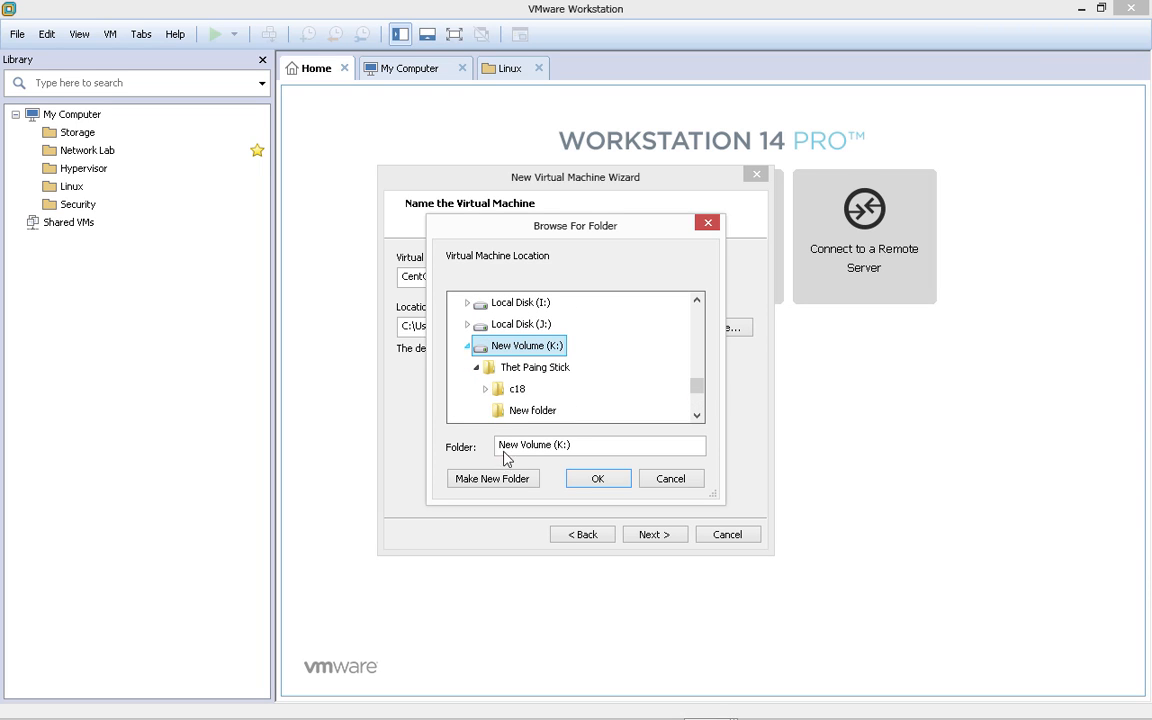
{"action": "left_click", "coordinate": [497, 479]}
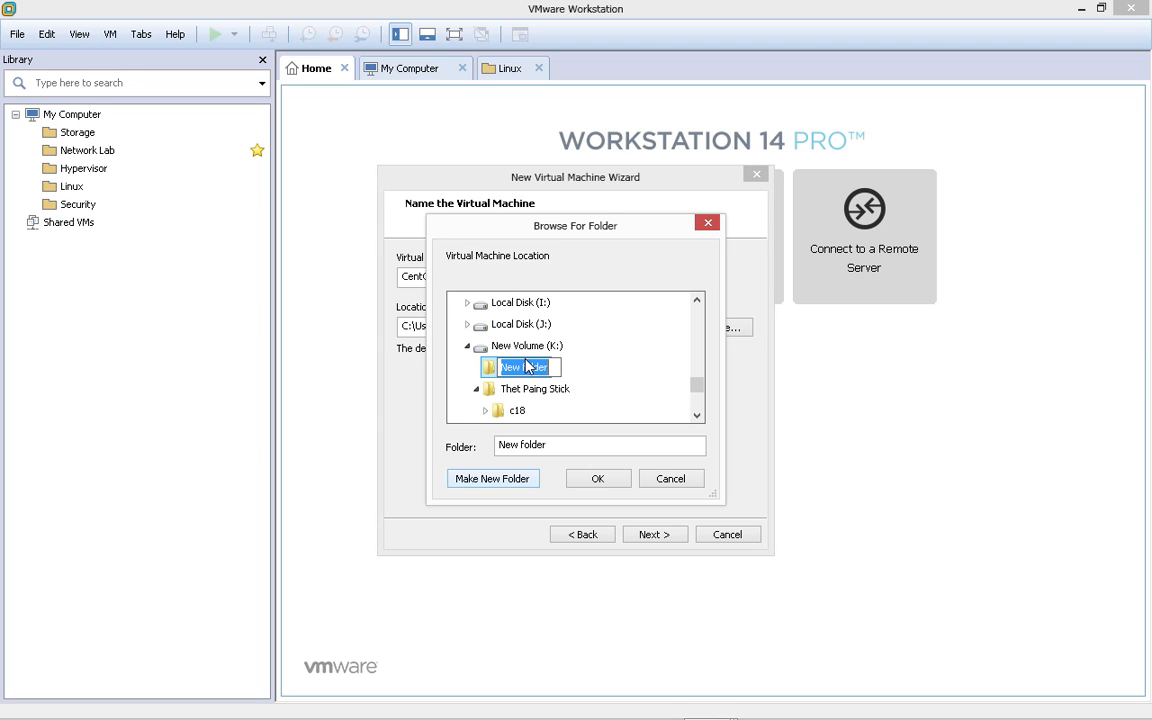
{"action": "type", "text": "VMwa"}
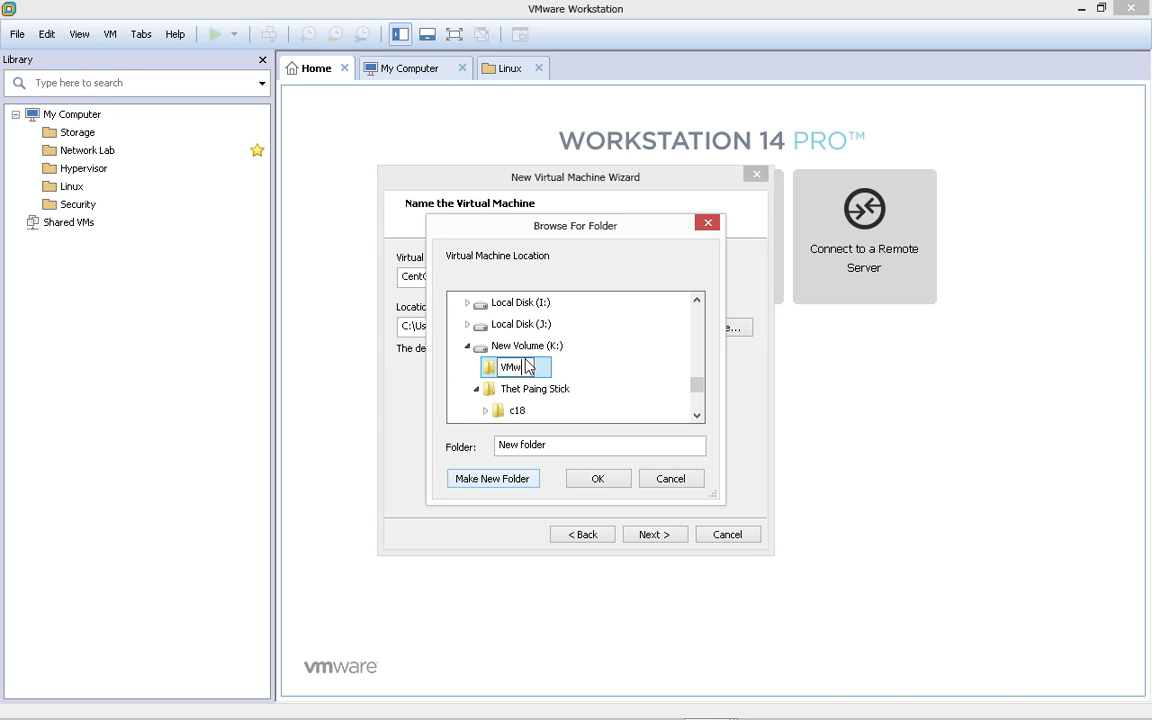
{"action": "type", "text": "re VM"}
{"action": "left_click", "coordinate": [598, 479]}
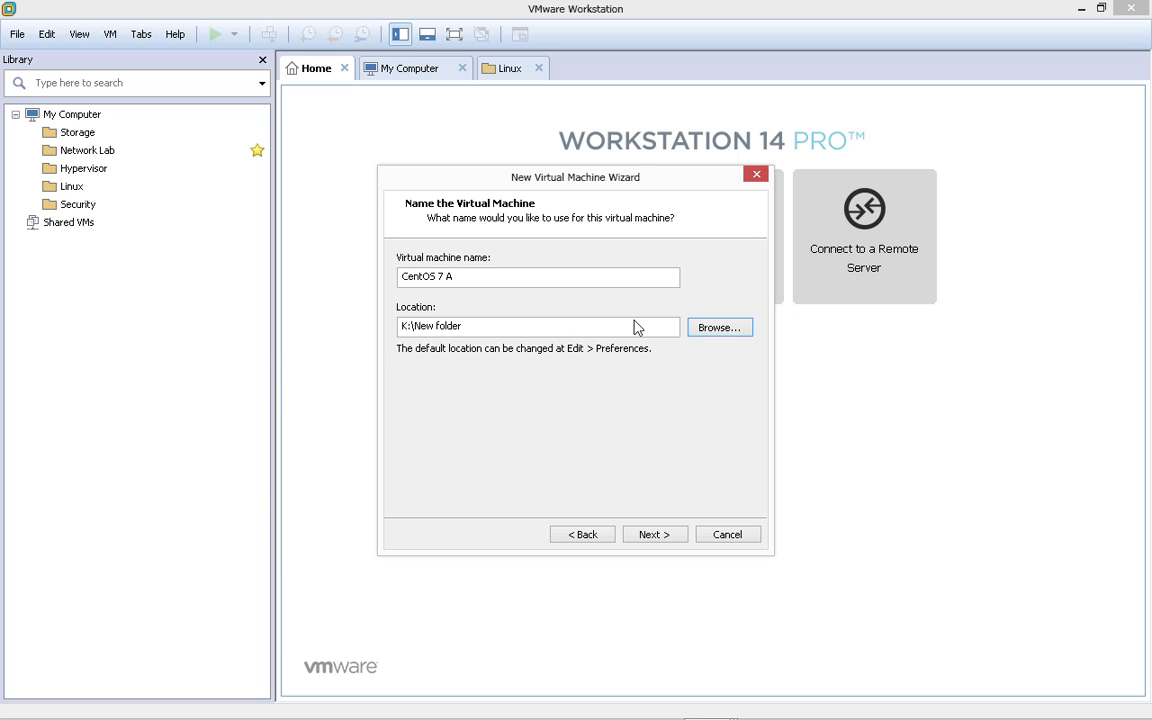
- Set the save location to K:\VMware VM and continue to disk capacity
{"action": "left_click", "coordinate": [712, 328]}
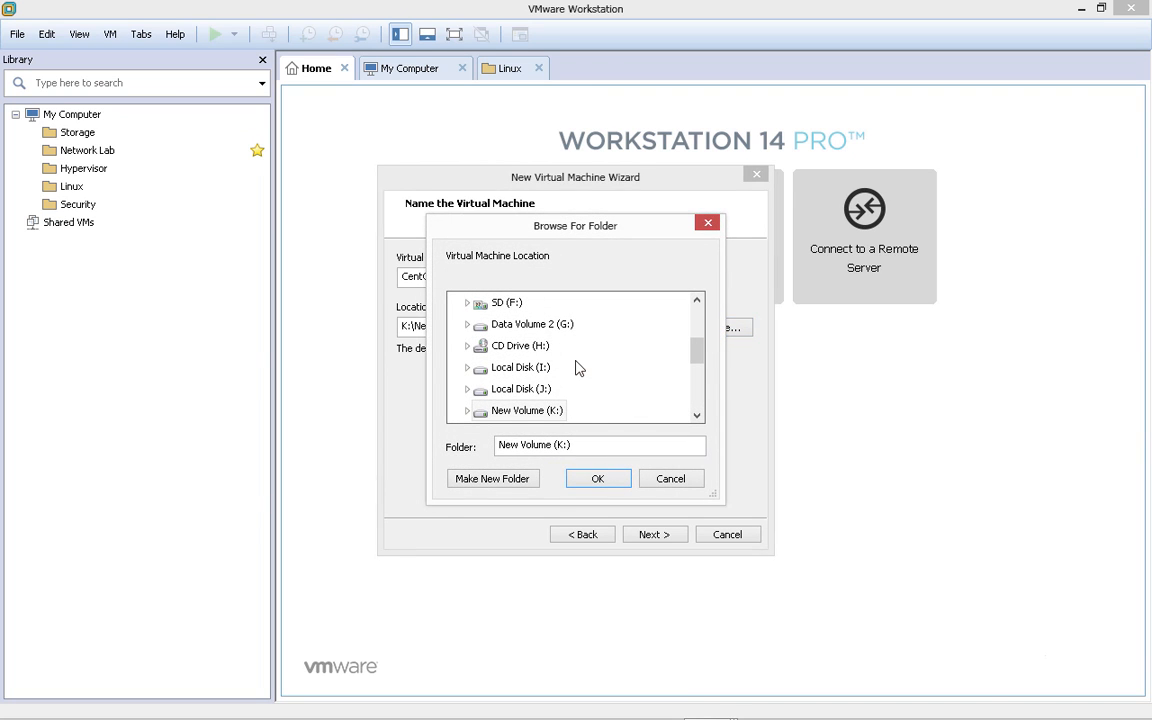
{"action": "scroll", "coordinate": [696, 362], "scroll_direction": "down", "scroll_amount": 1}
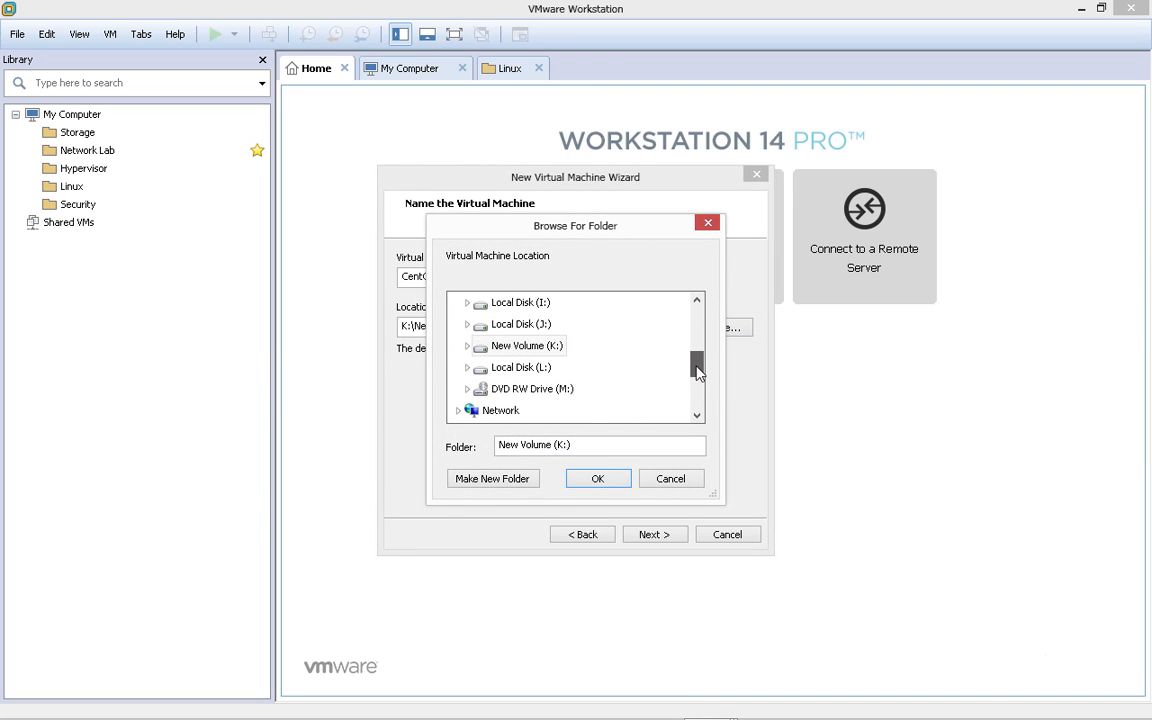
{"action": "left_click", "coordinate": [467, 346]}
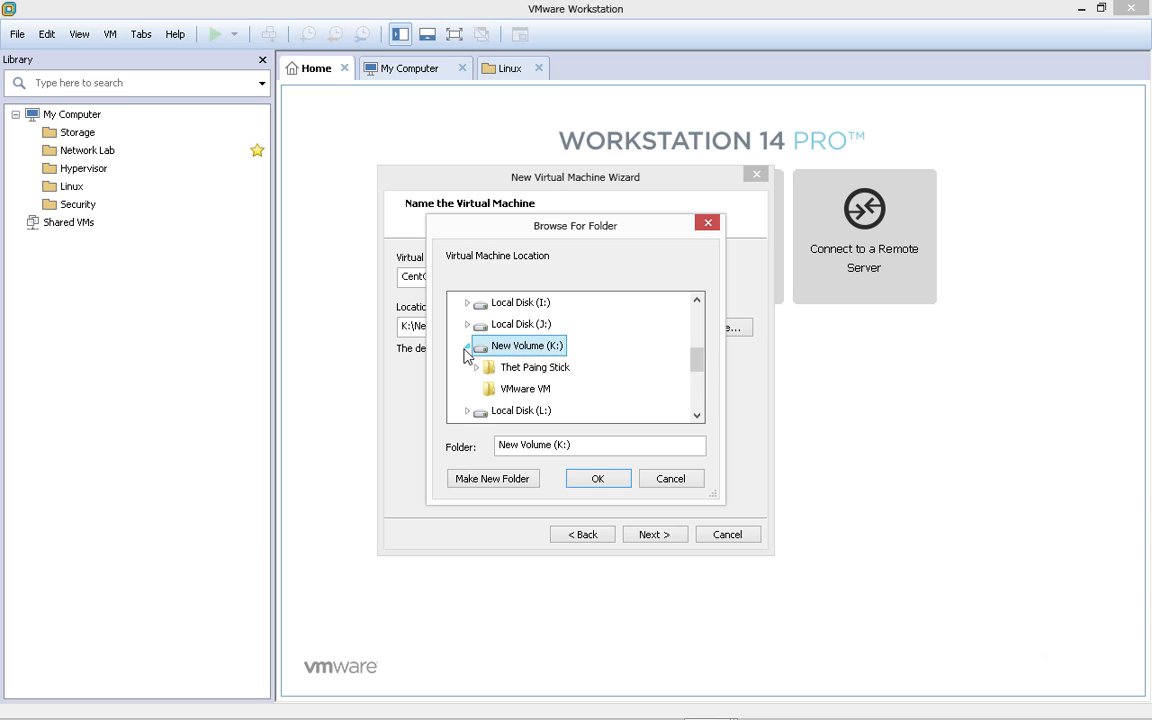
{"action": "left_click", "coordinate": [539, 396]}
{"action": "left_click", "coordinate": [603, 484]}
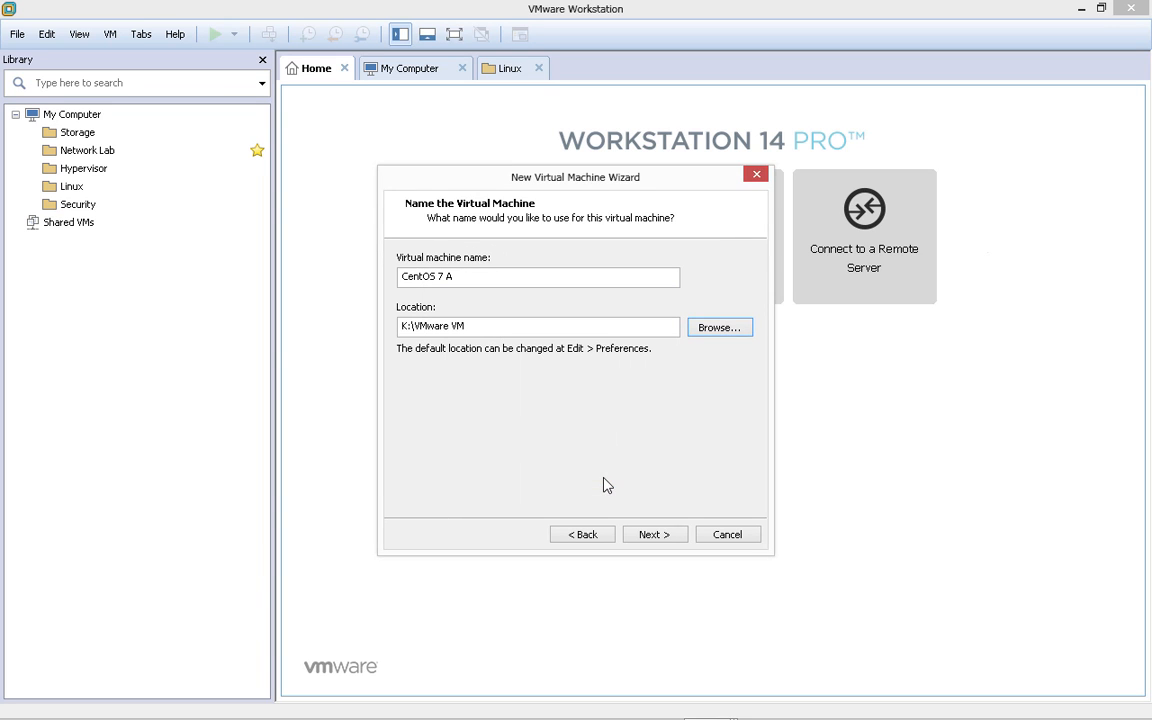
{"action": "left_click", "coordinate": [660, 535]}
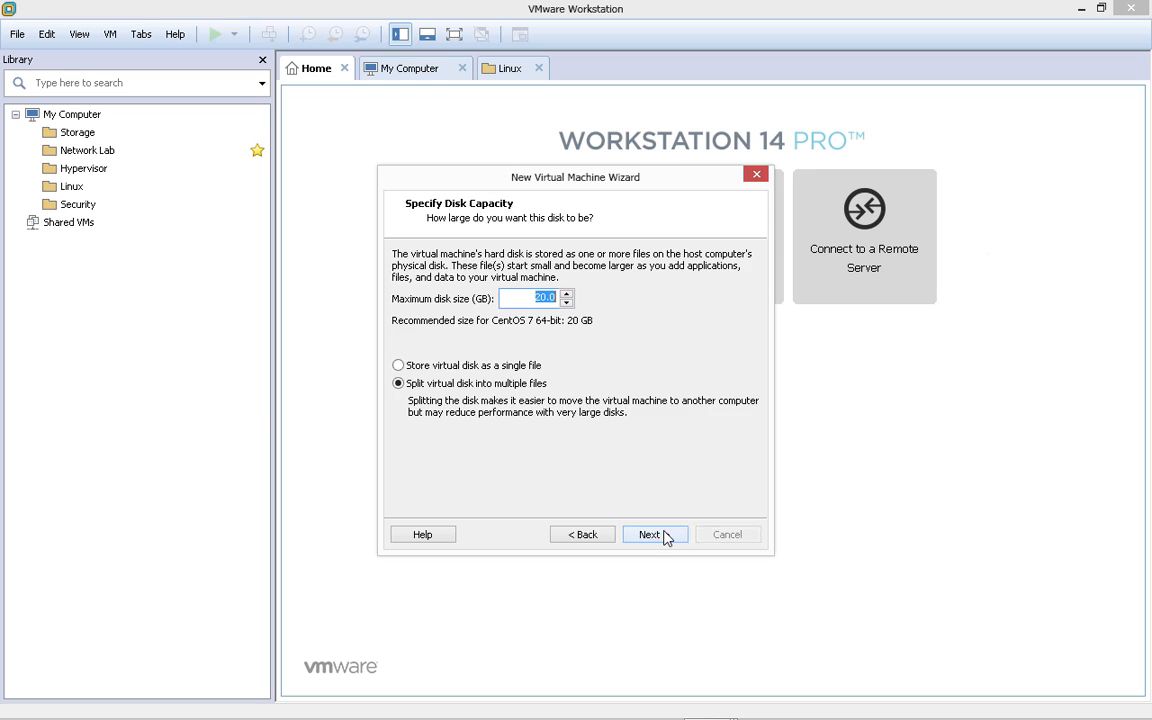
- Give the virtual disk a 30 GB maximum size stored as a single file
{"action": "left_click", "coordinate": [490, 367]}
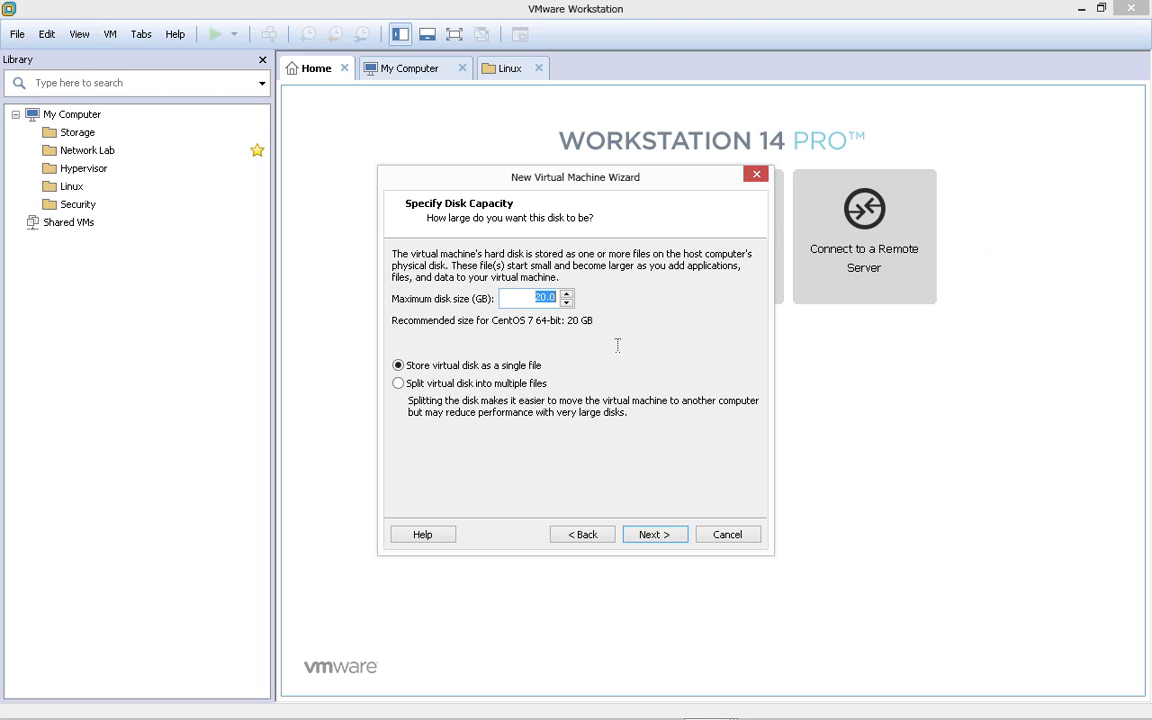
{"action": "type", "text": "2"}
{"action": "left_click", "coordinate": [651, 535]}
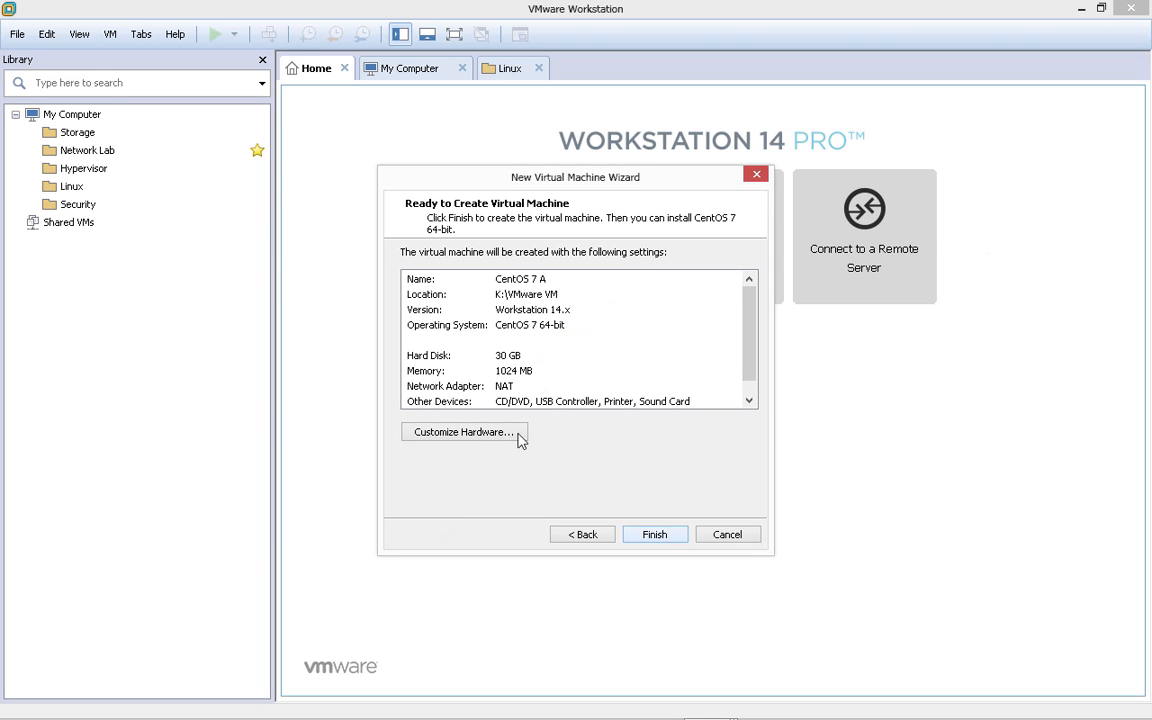
- Switch the network adapter from NAT to Bridged in the hardware customization
{"action": "left_click", "coordinate": [463, 436]}
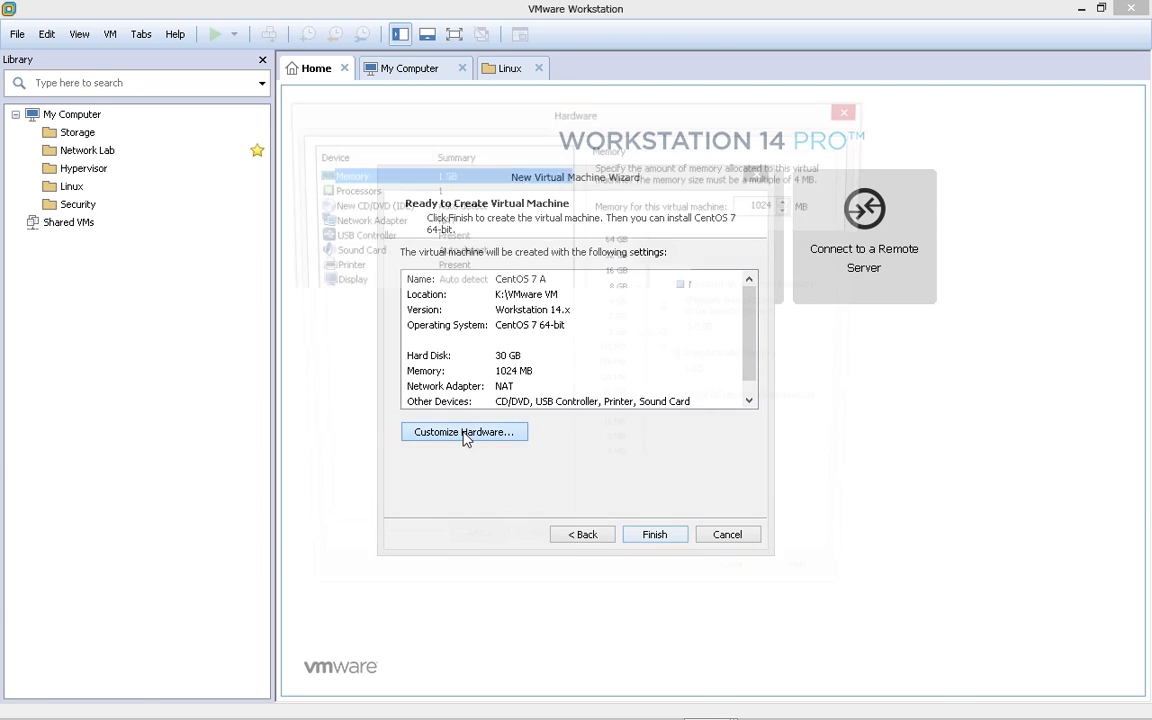
{"action": "left_click", "coordinate": [368, 218]}
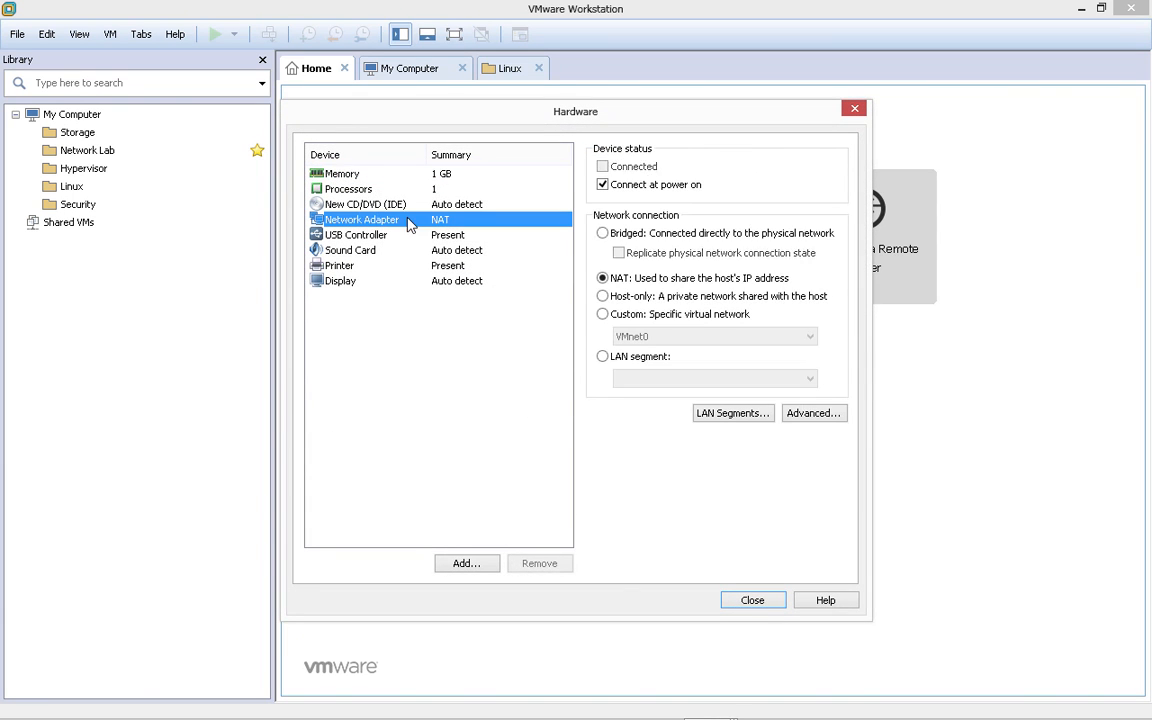
{"action": "left_click", "coordinate": [670, 236]}
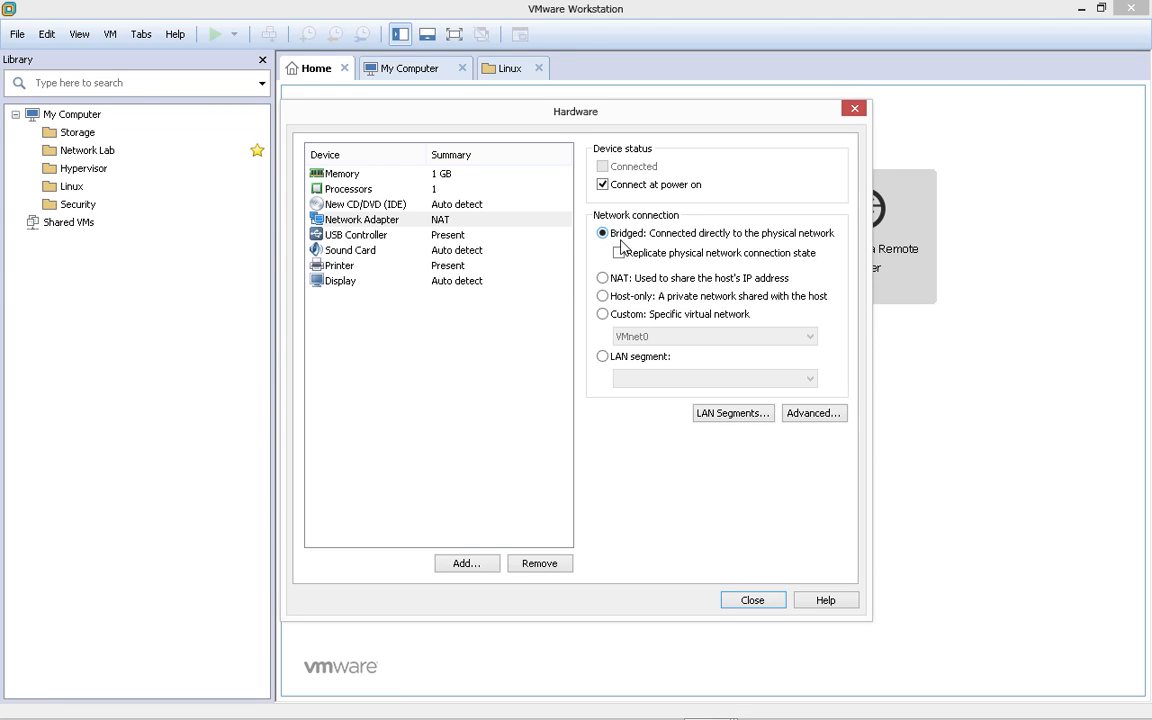
- Review USB, processor, memory, CD/DVD and sound settings, then finish creating CentOS 7 A
{"action": "left_click", "coordinate": [395, 232]}
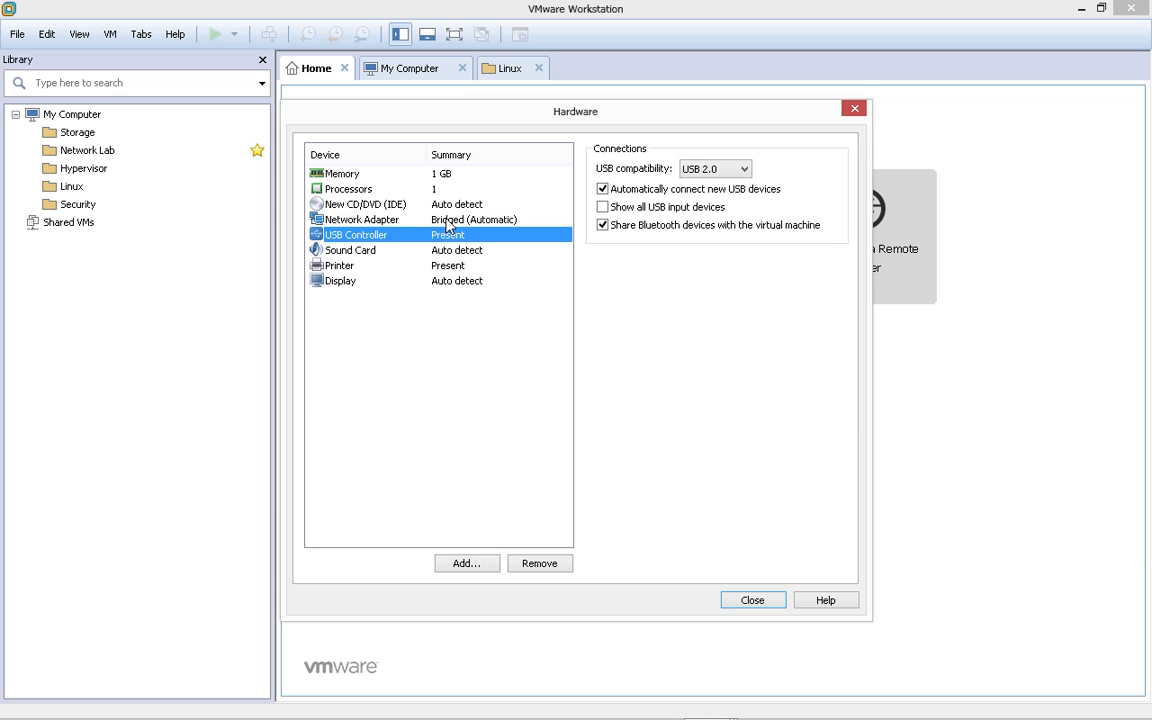
{"action": "left_click", "coordinate": [451, 218]}
{"action": "left_click", "coordinate": [447, 190]}
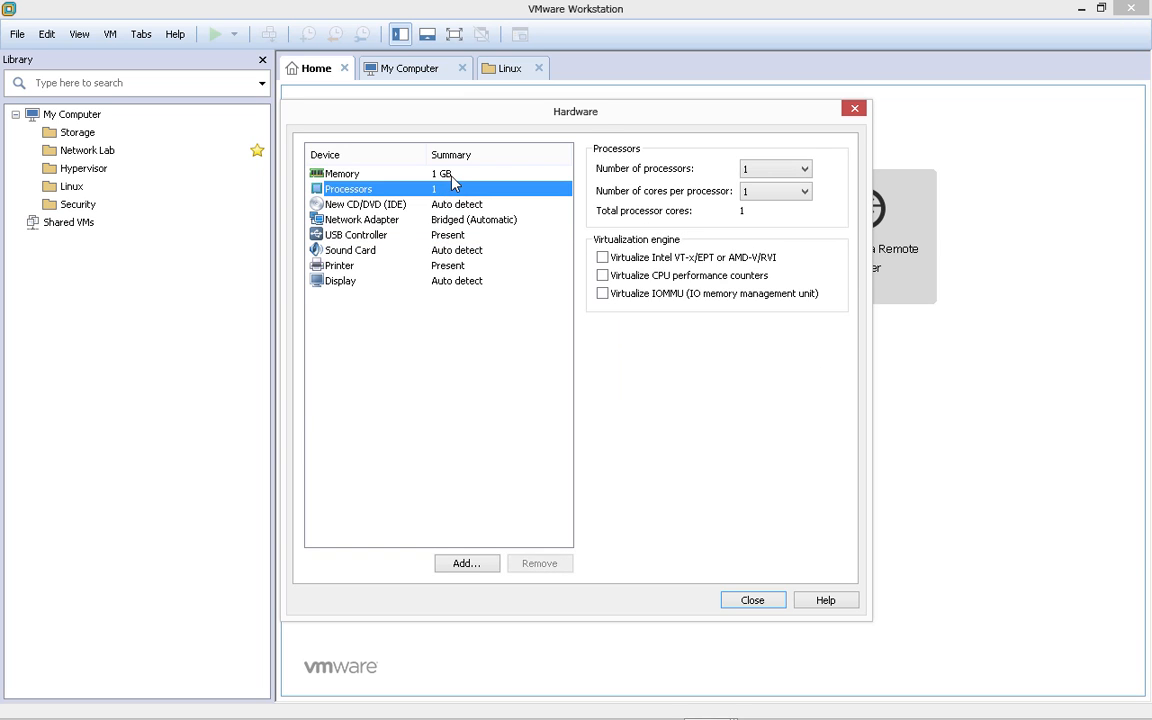
{"action": "left_click", "coordinate": [408, 172]}
{"action": "left_click", "coordinate": [458, 205]}
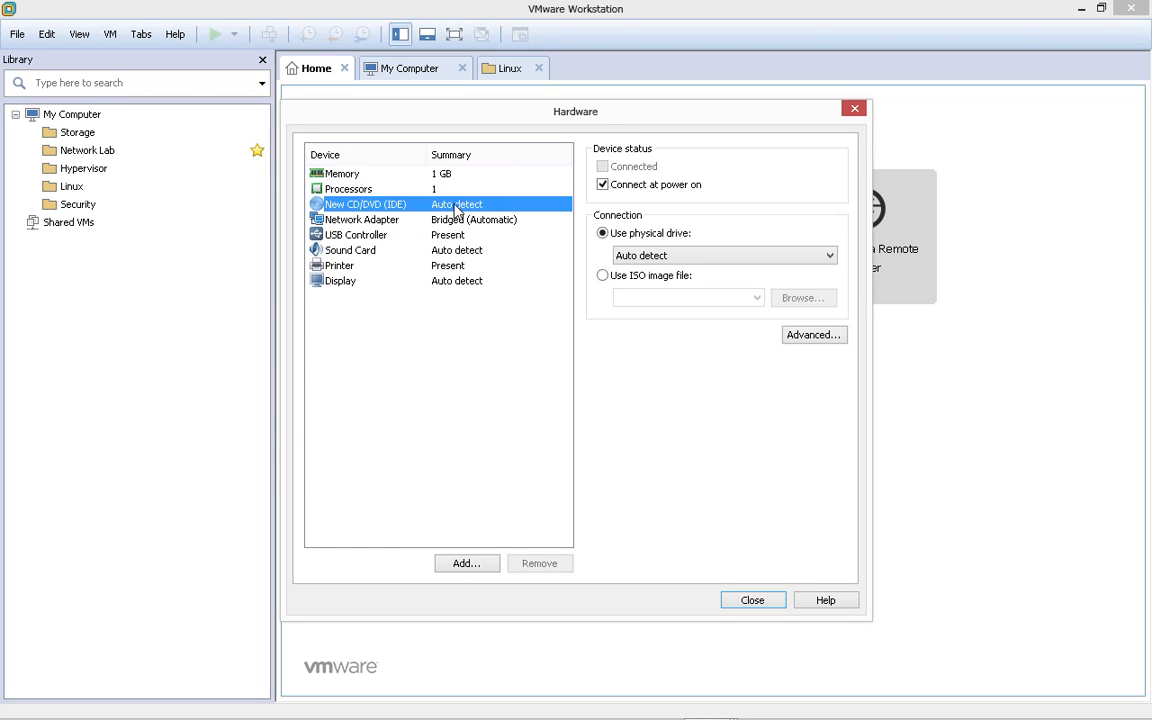
{"action": "left_click", "coordinate": [456, 250]}
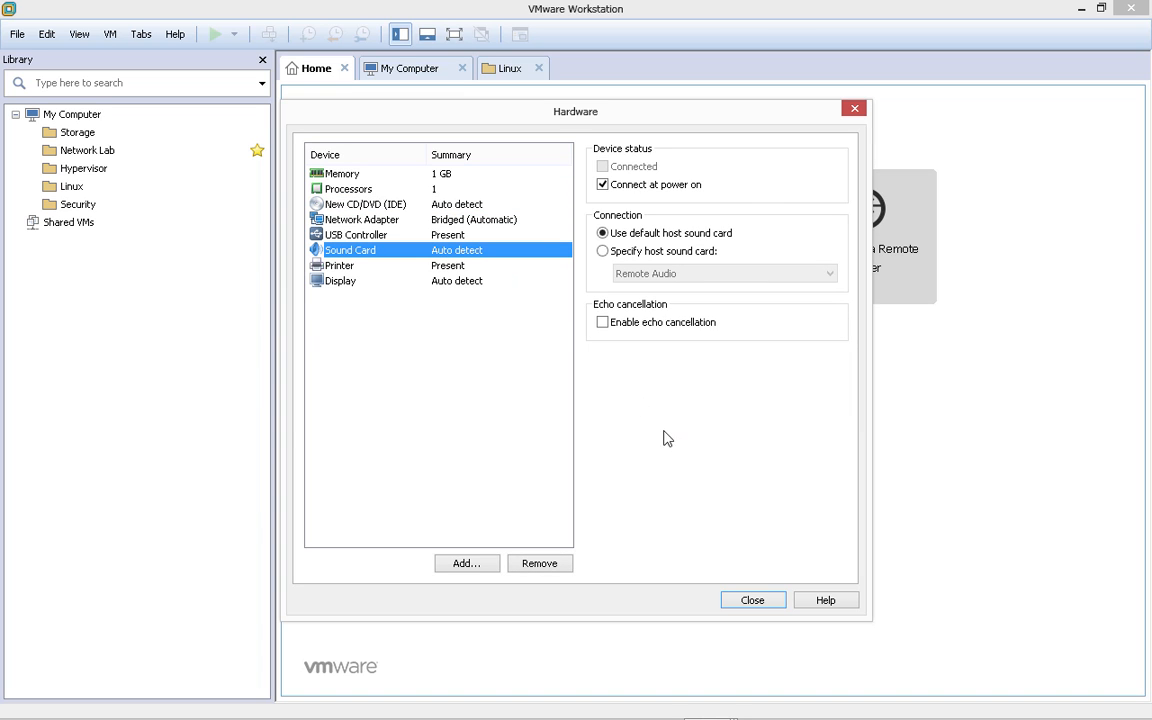
{"action": "left_click", "coordinate": [758, 600]}
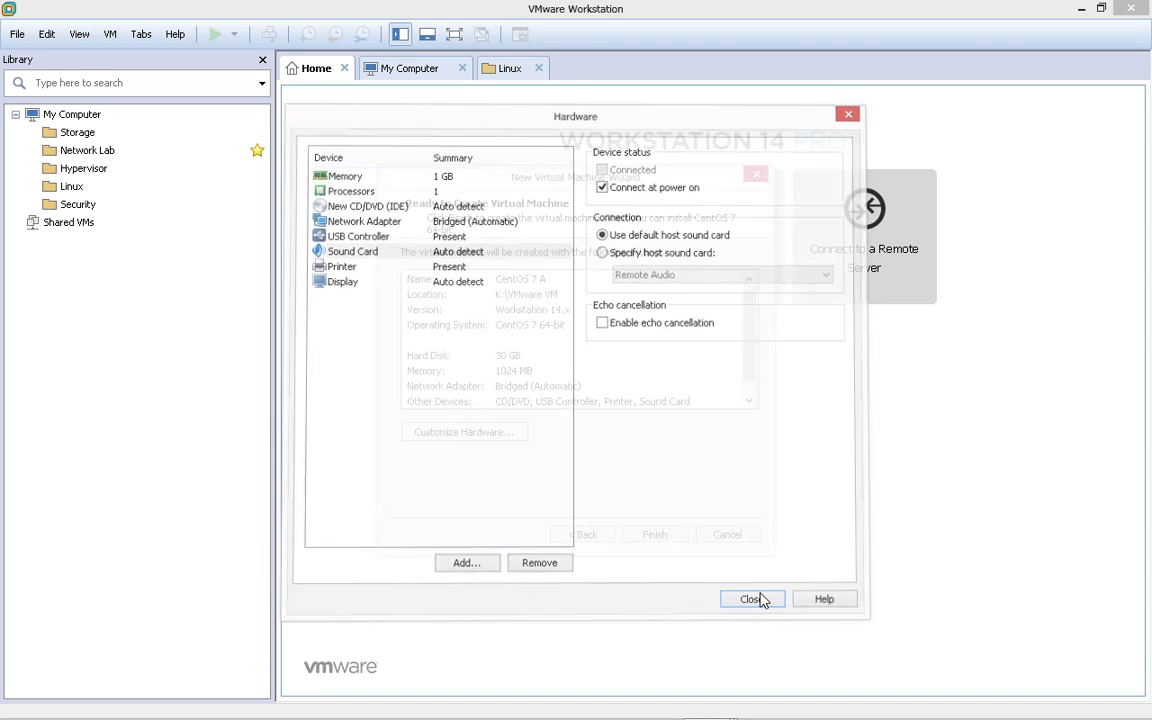
{"action": "left_click", "coordinate": [655, 535]}
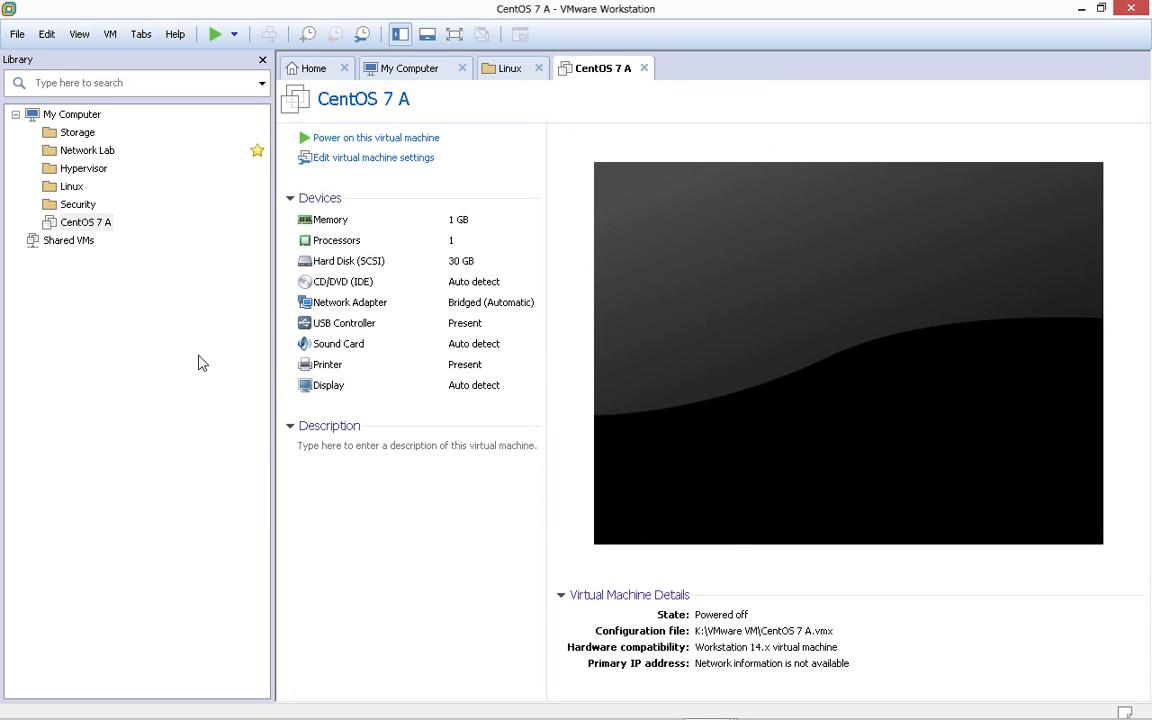
- Select CentOS 7 A in the Library and open its virtual machine settings
{"action": "left_click", "coordinate": [86, 224]}
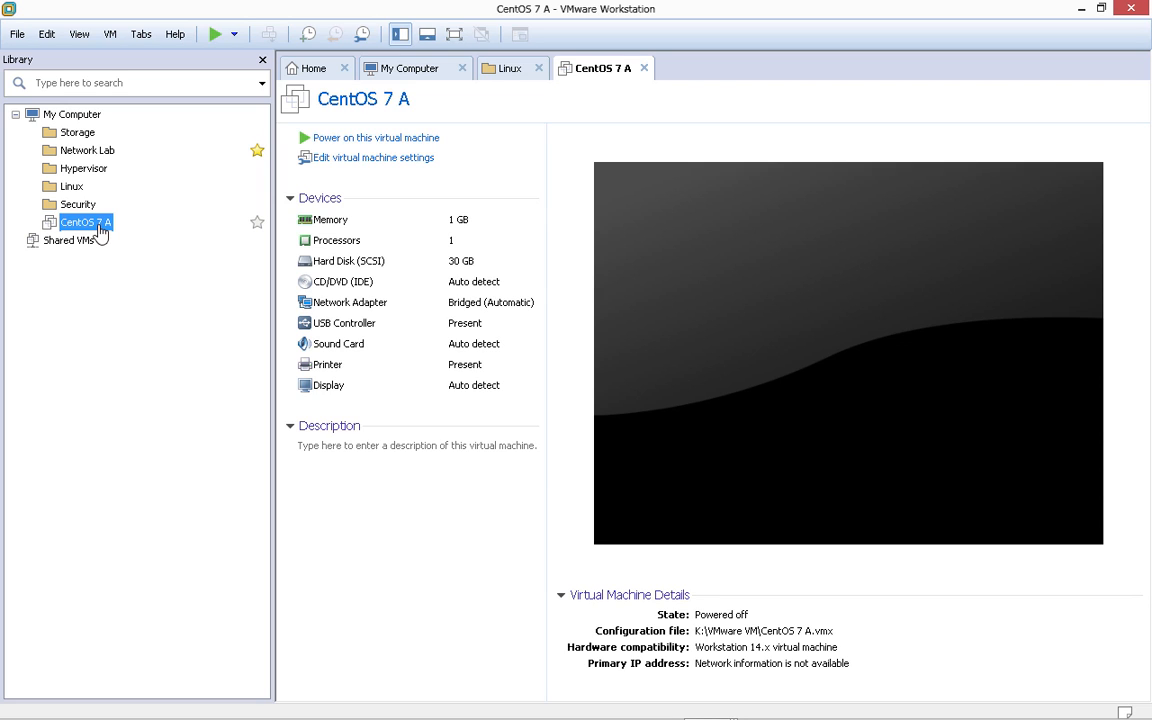
{"action": "right_click", "coordinate": [88, 222]}
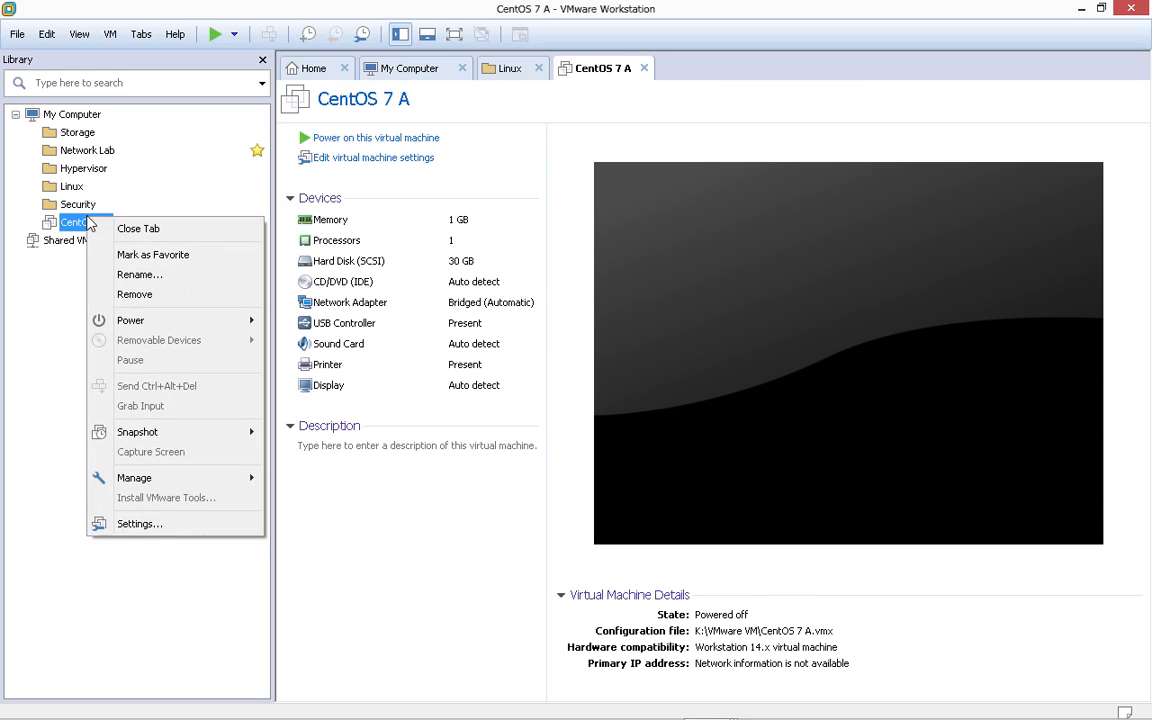
{"action": "left_click", "coordinate": [50, 270]}
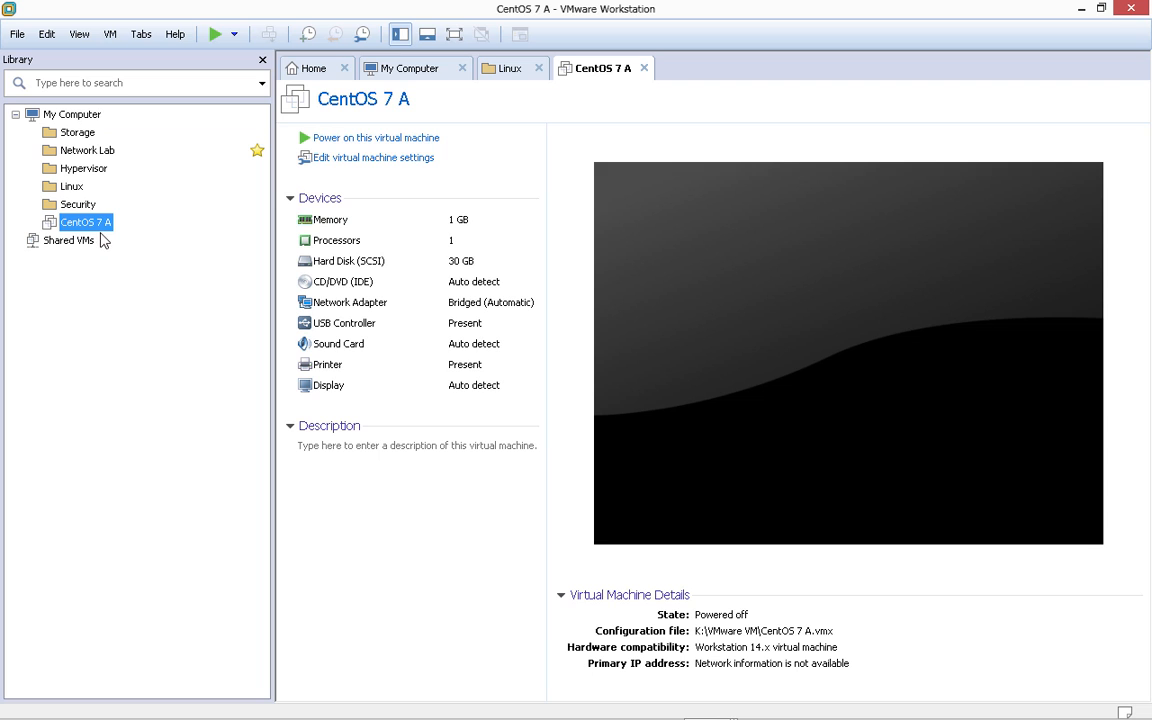
{"action": "left_click", "coordinate": [371, 158]}
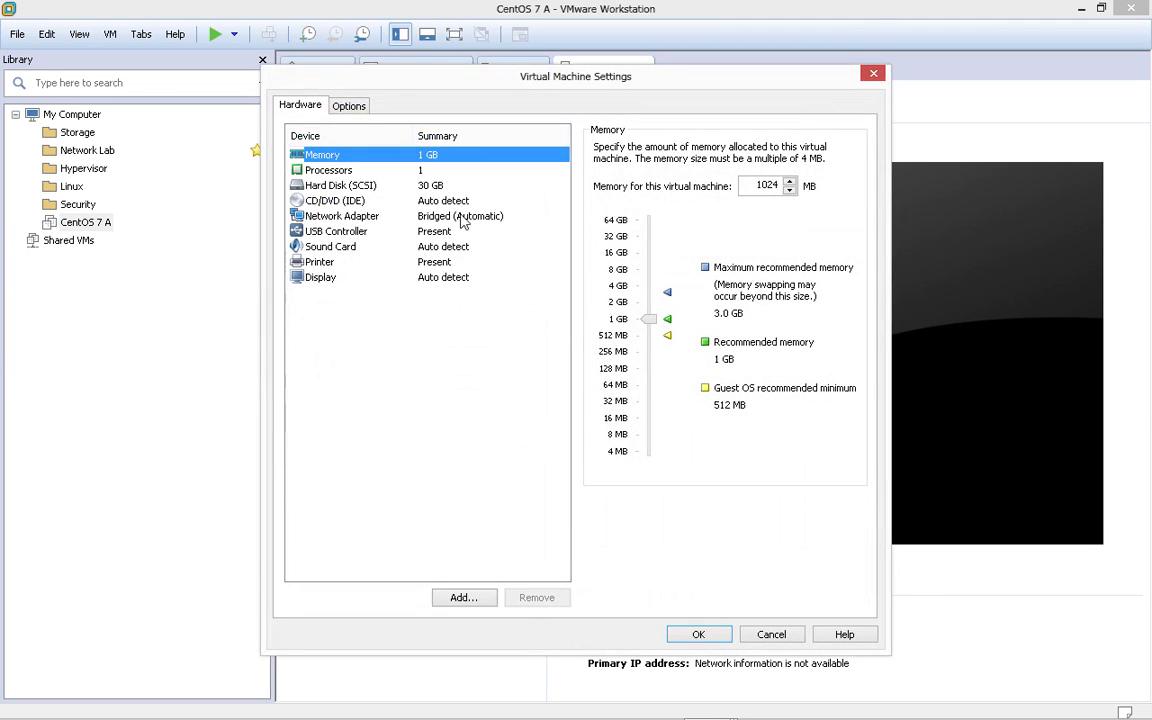
- Set the CD/DVD drive to use an ISO image file and browse for it
{"action": "left_click", "coordinate": [406, 204]}
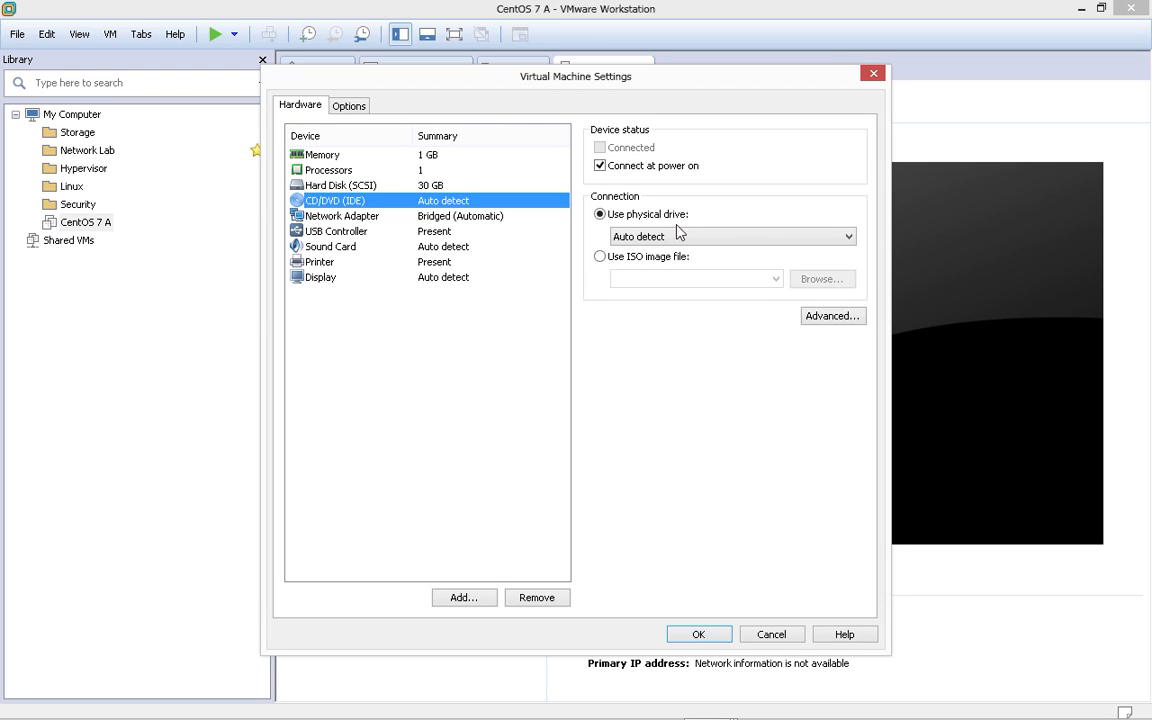
{"action": "left_click", "coordinate": [649, 262]}
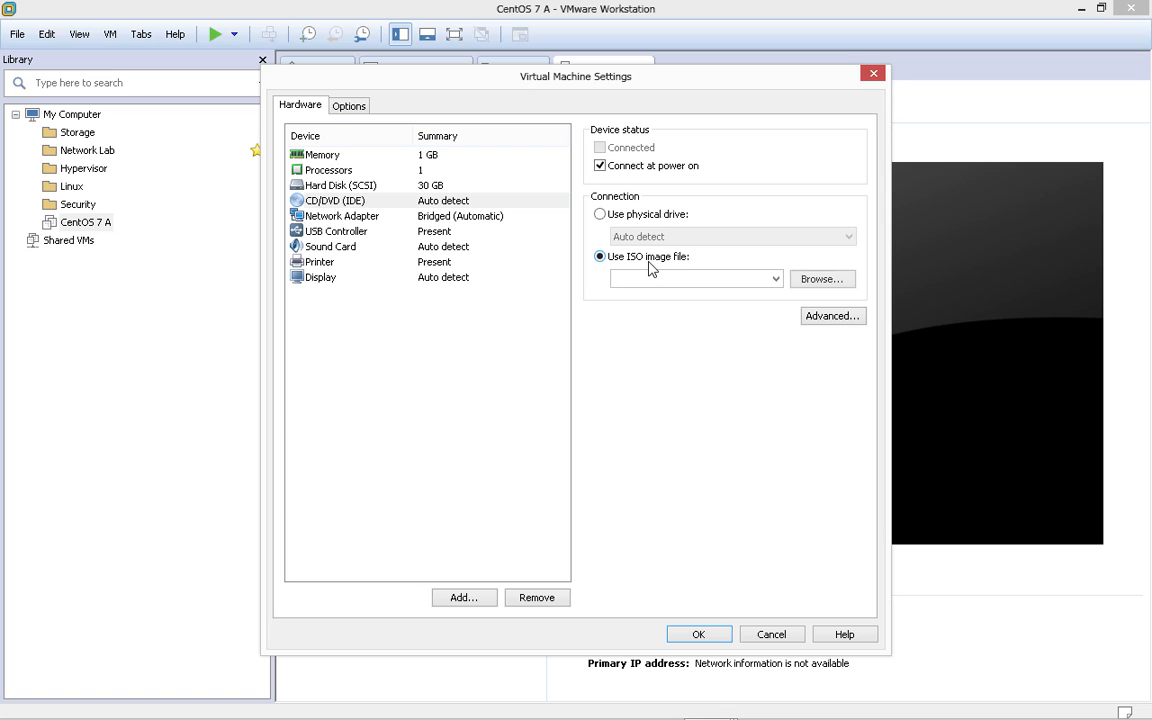
{"action": "left_click", "coordinate": [823, 285]}
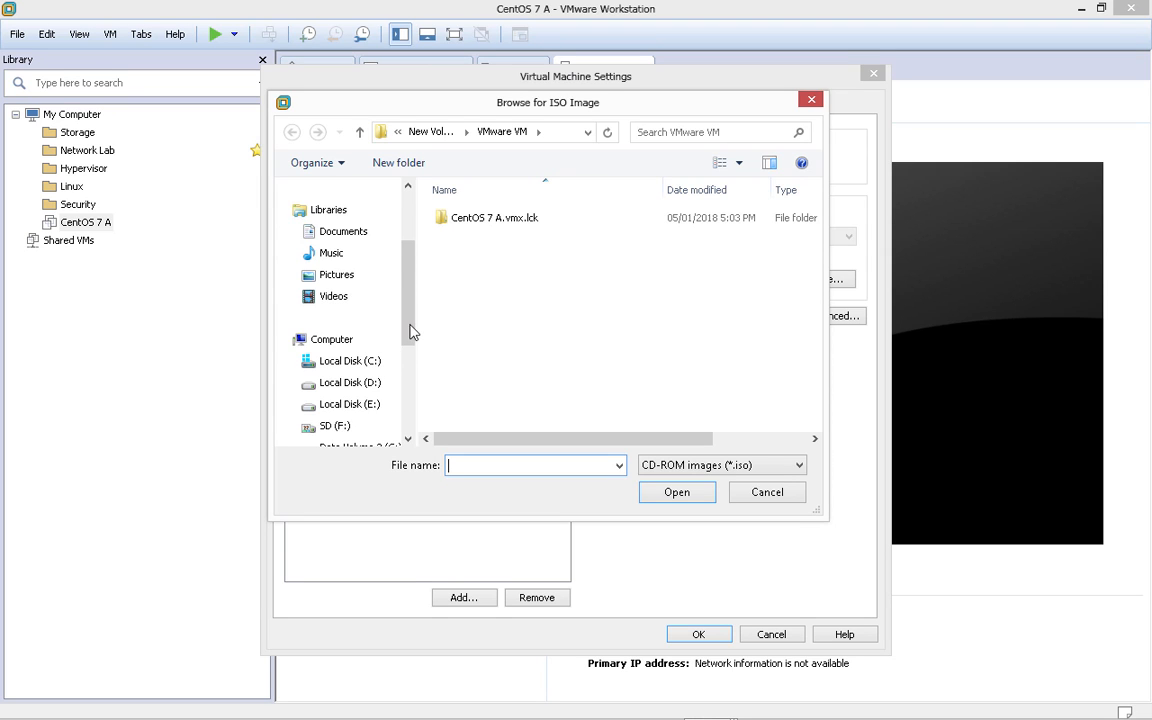
- Search the SD (F:) and Local Disk (D:) folders for the CentOS image
{"action": "left_click_drag", "start_coordinate": [410, 332], "coordinate": [404, 375]}
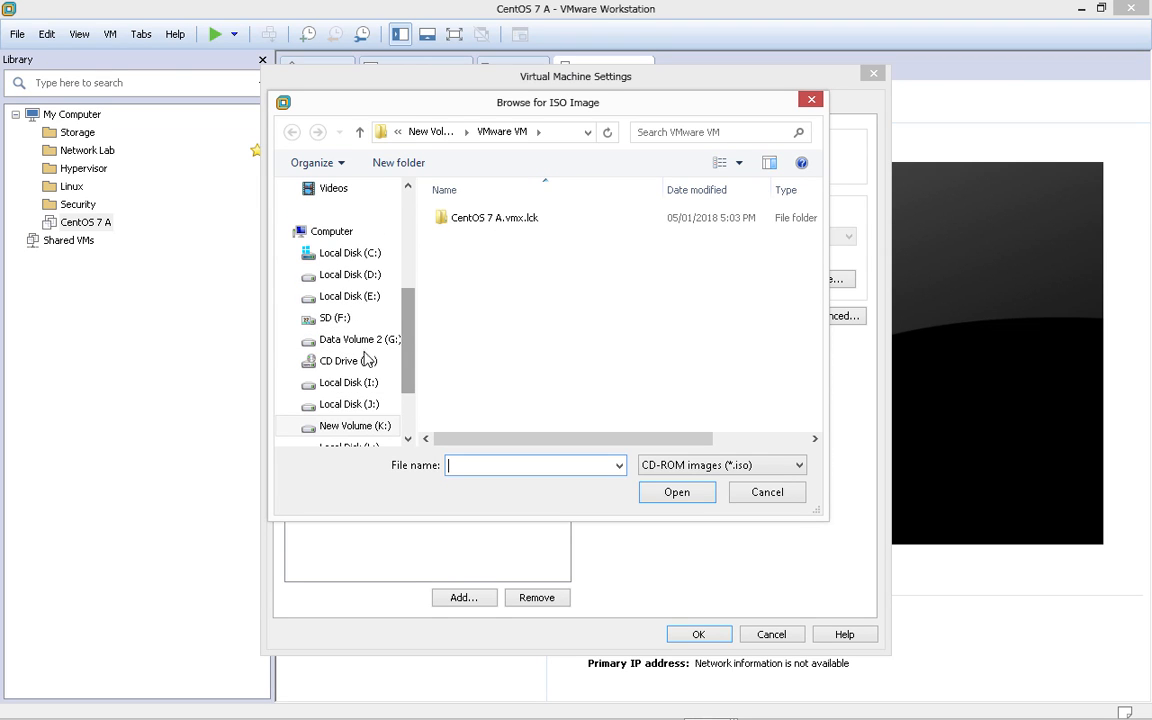
{"action": "left_click", "coordinate": [336, 318]}
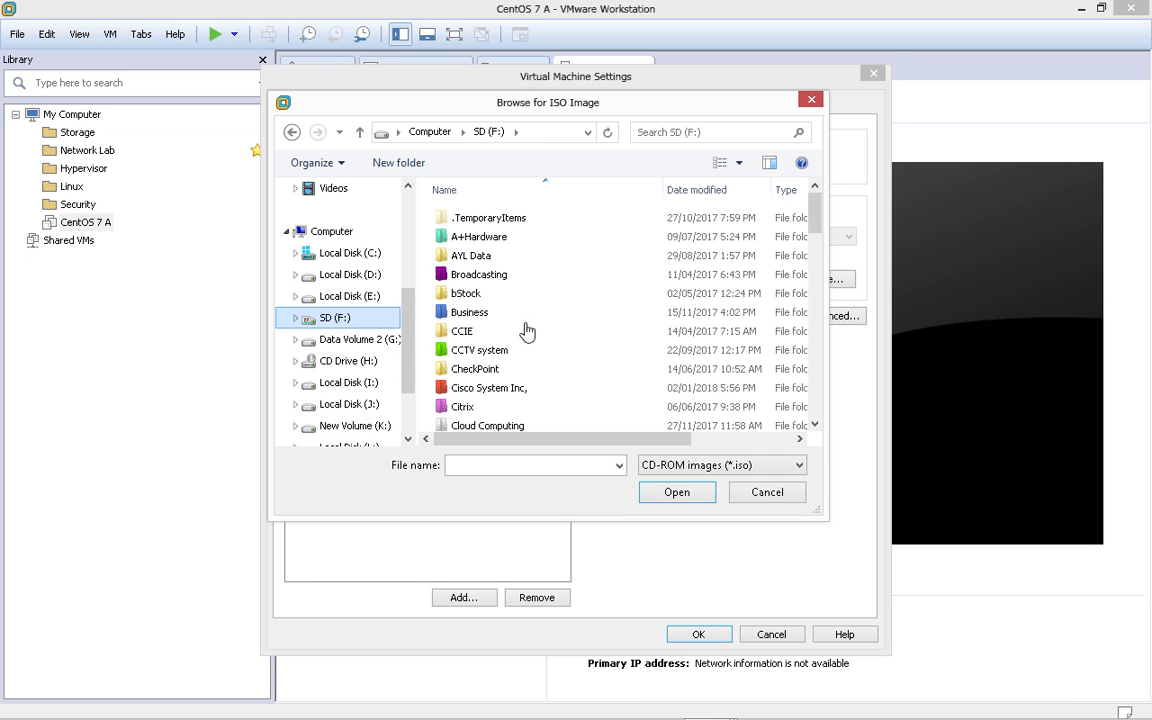
{"action": "left_click", "coordinate": [527, 331]}
{"action": "key", "text": "o"}
{"action": "key", "text": "Down"}
{"action": "key", "text": "Down"}
{"action": "key", "text": "Down"}
{"action": "key", "text": "Down"}
{"action": "key", "text": "Down"}
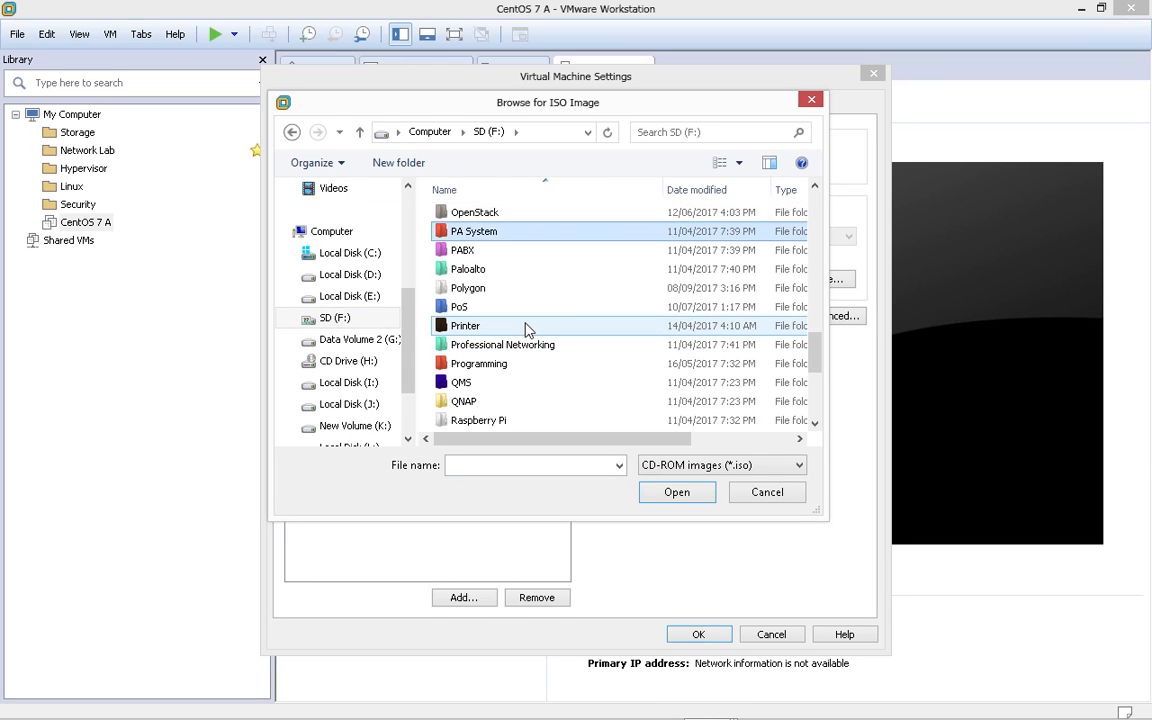
{"action": "key", "text": "Up"}
{"action": "key", "text": "Up"}
{"action": "key", "text": "Up"}
{"action": "key", "text": "Up"}
{"action": "key", "text": "Up"}
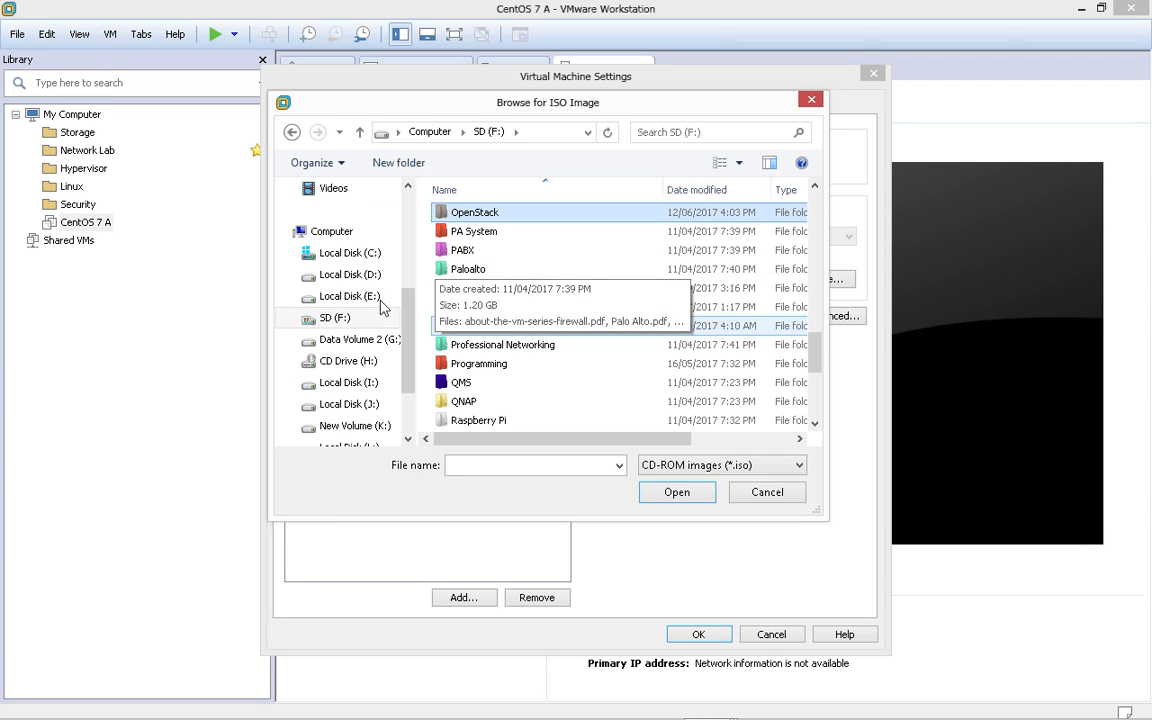
{"action": "left_click", "coordinate": [355, 276]}
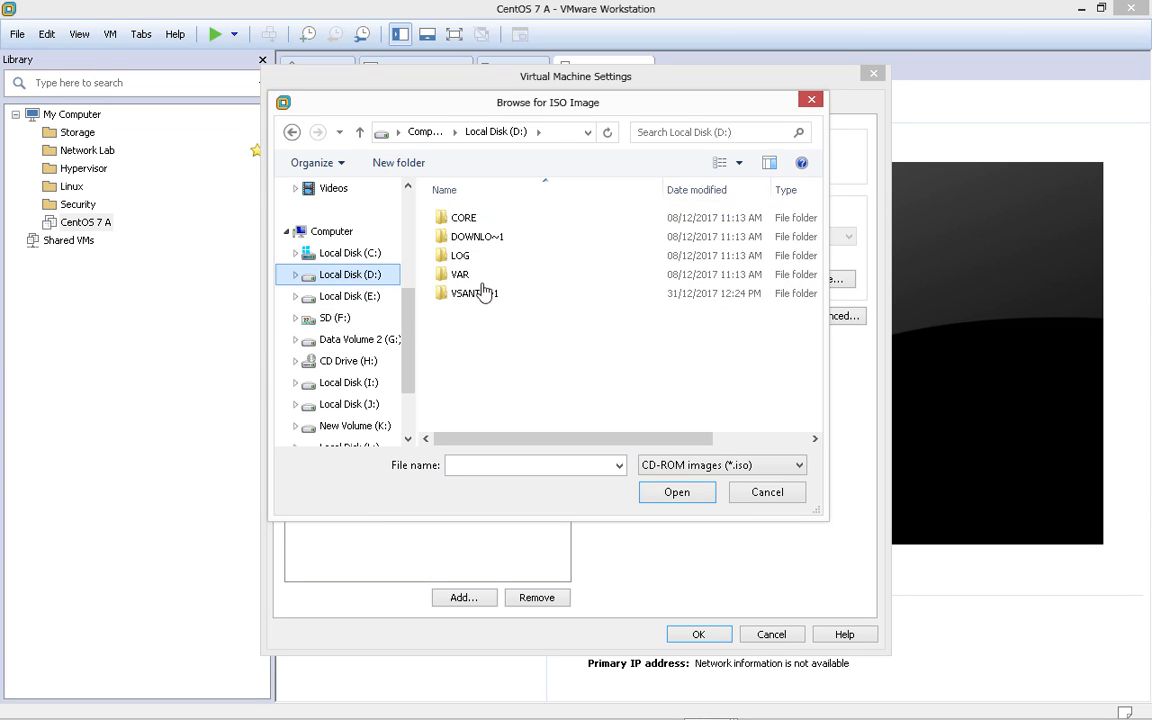
{"action": "left_click", "coordinate": [350, 320]}
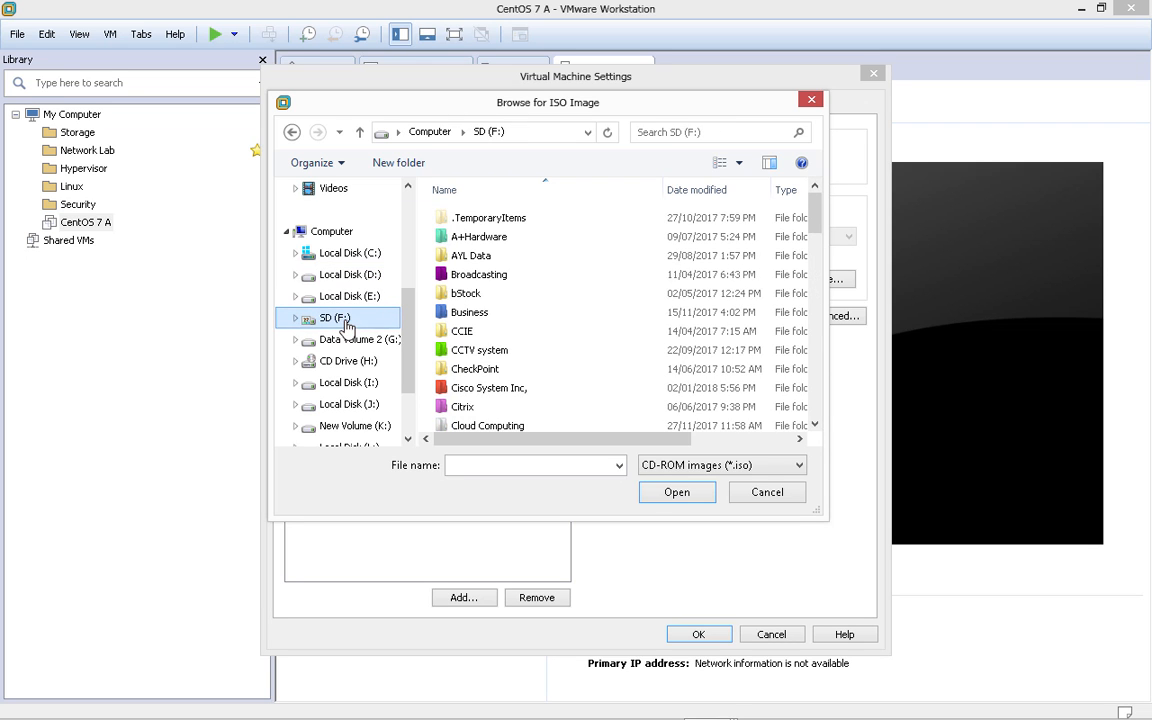
{"action": "left_click", "coordinate": [500, 352]}
{"action": "key", "text": "o"}
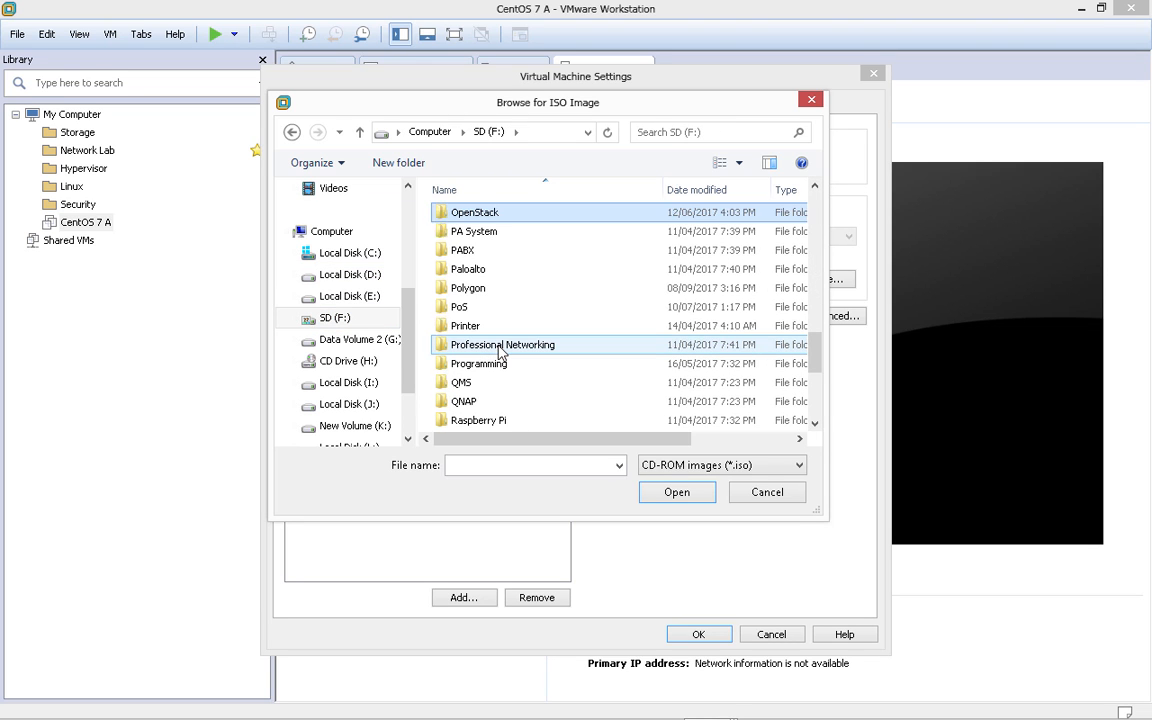
{"action": "key", "text": "Down"}
{"action": "key", "text": "Down"}
{"action": "key", "text": "Up"}
{"action": "key", "text": "n"}
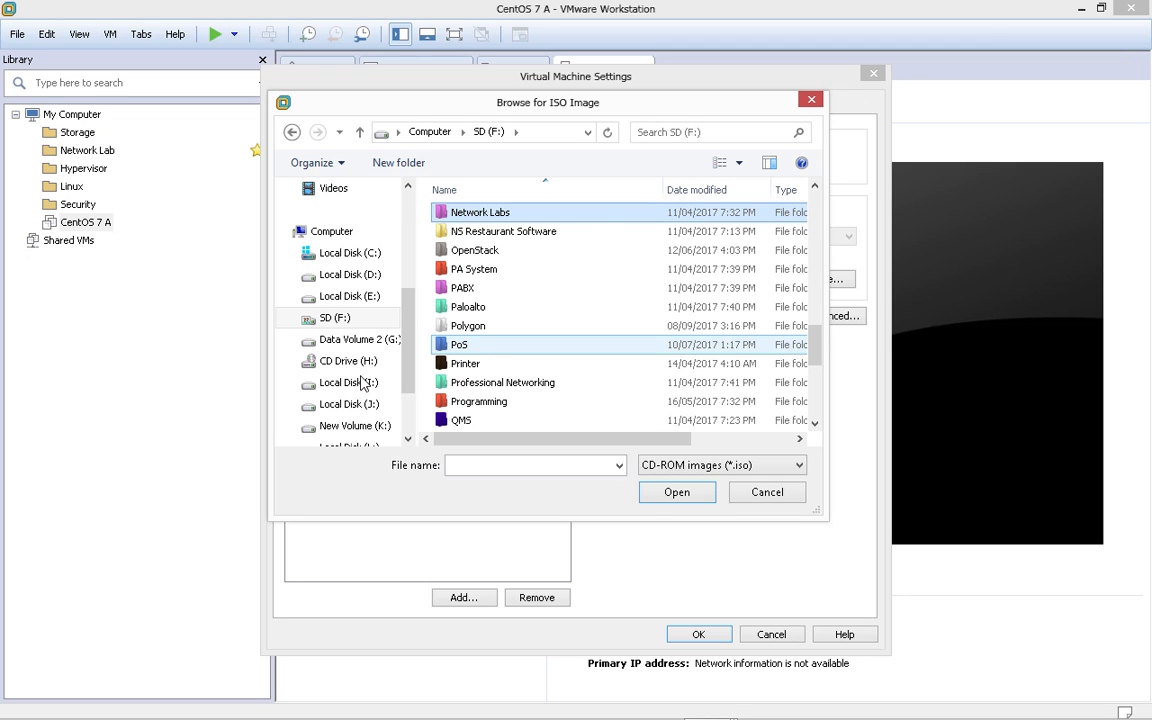
- Check Local Disks J:, I: and E:, declining E:'s format prompt and error, then list all drives
{"action": "left_click", "coordinate": [352, 405]}
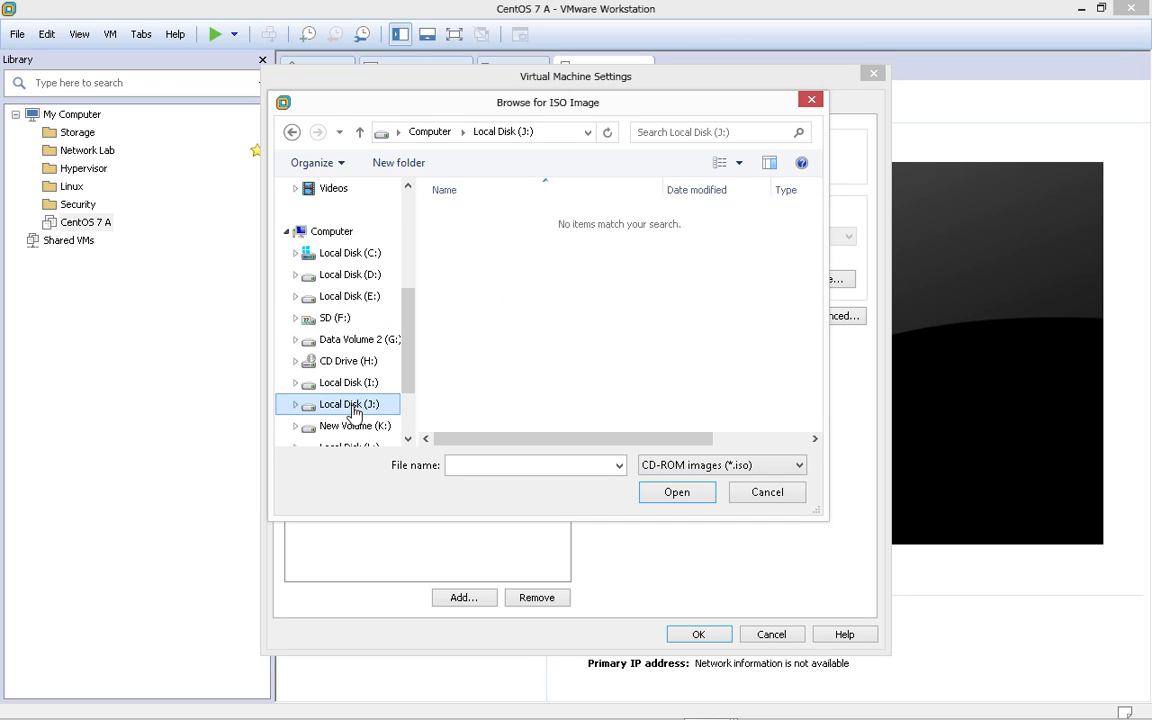
{"action": "left_click", "coordinate": [370, 387]}
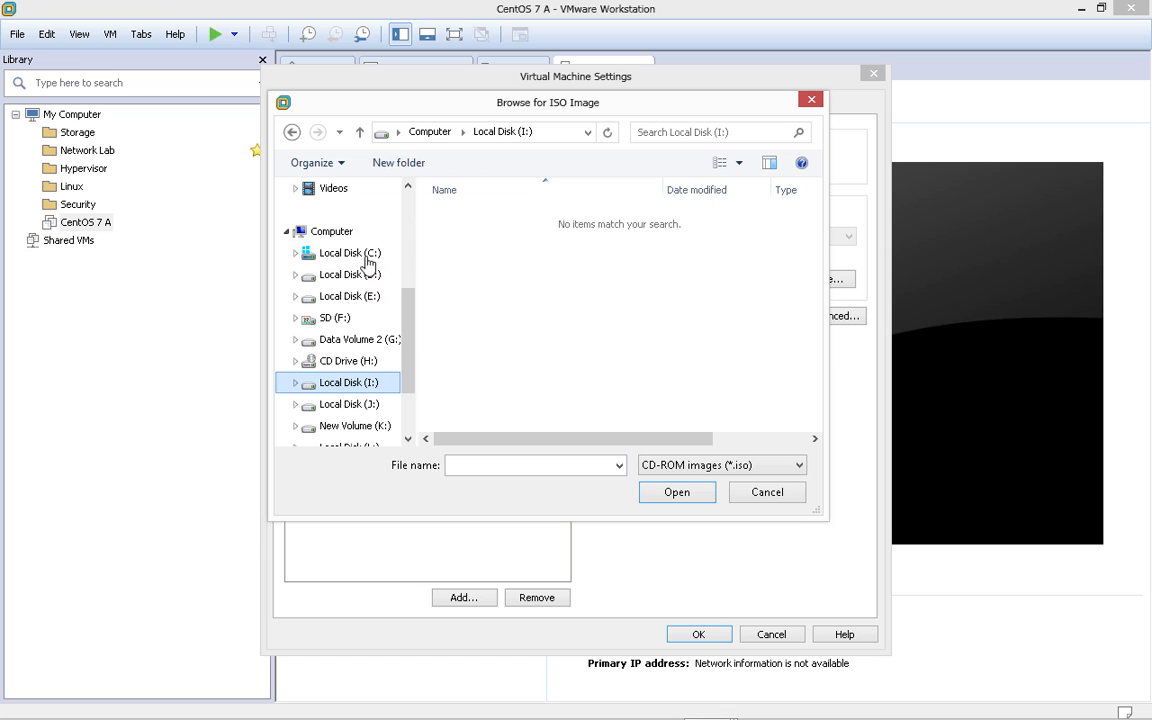
{"action": "left_click", "coordinate": [350, 296]}
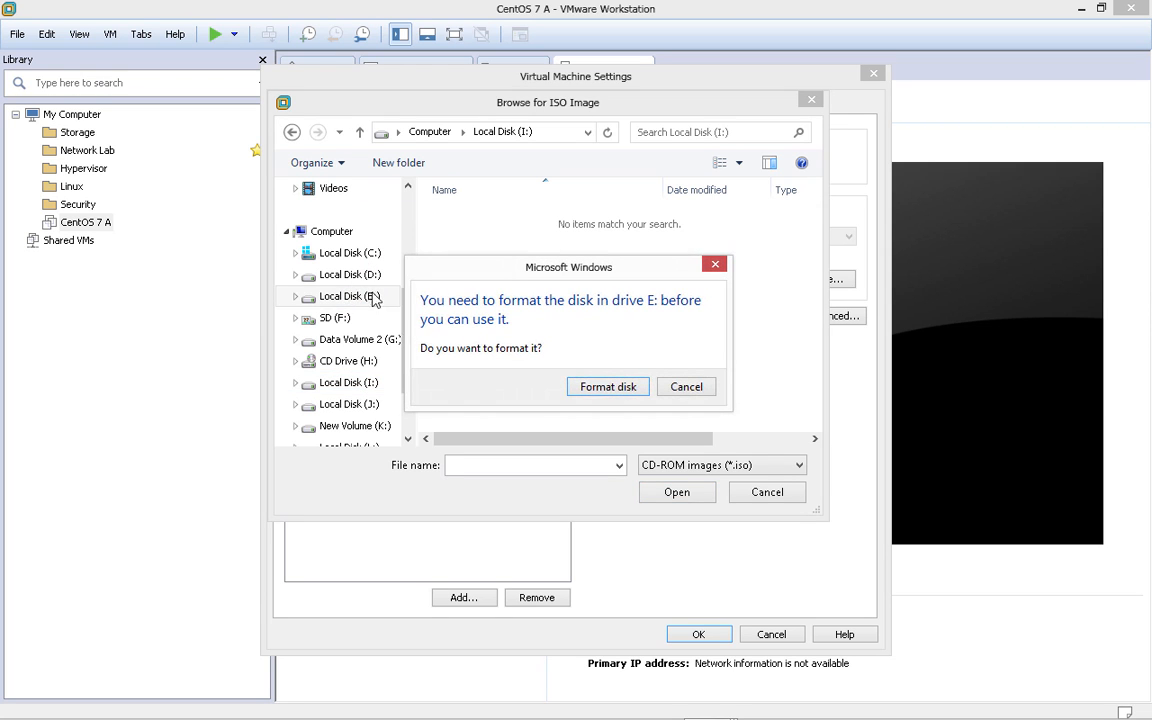
{"action": "left_click", "coordinate": [690, 388]}
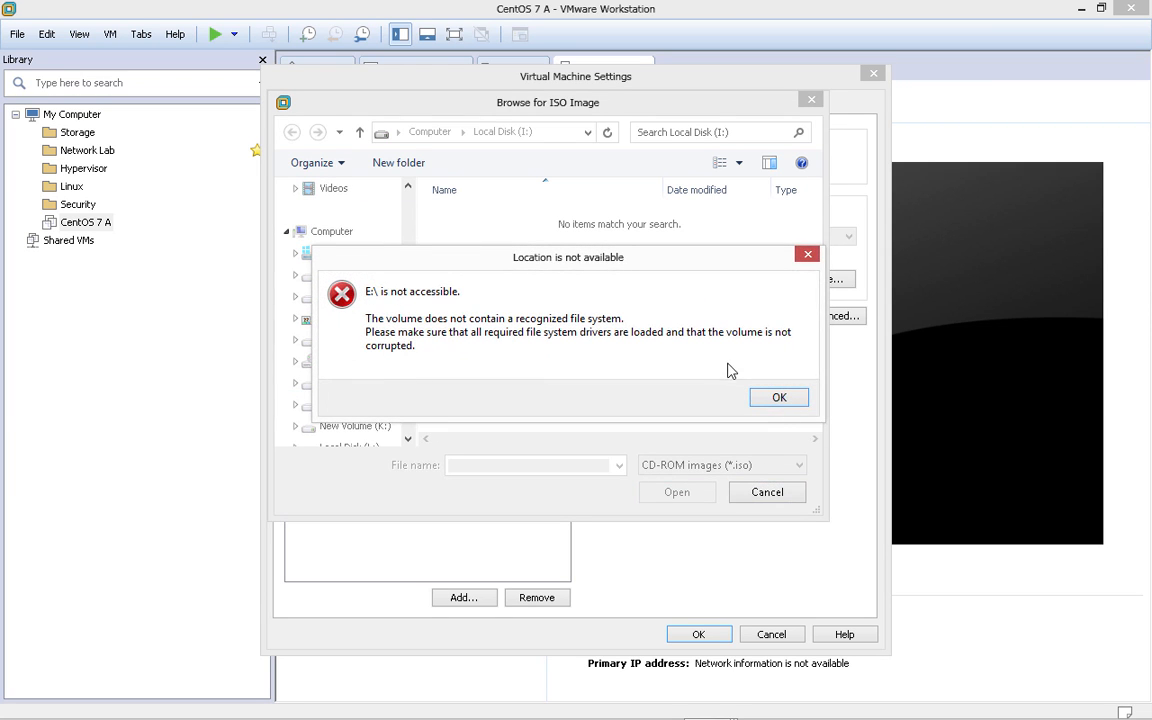
{"action": "left_click", "coordinate": [780, 398]}
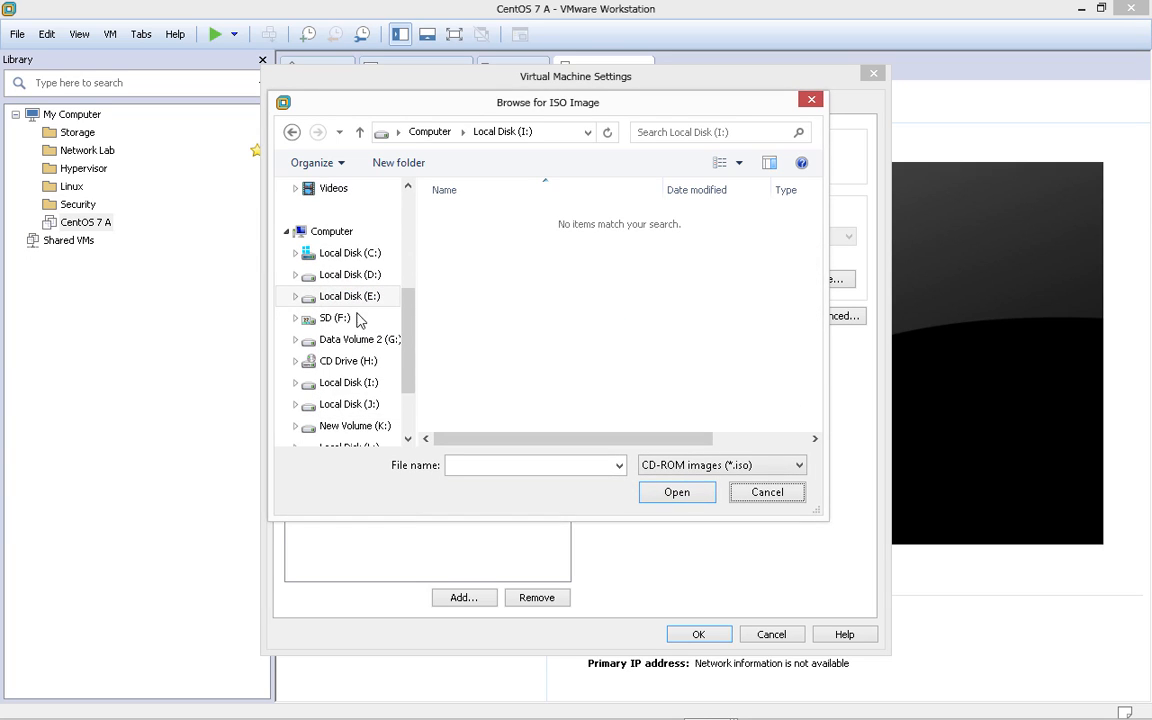
{"action": "left_click", "coordinate": [345, 390]}
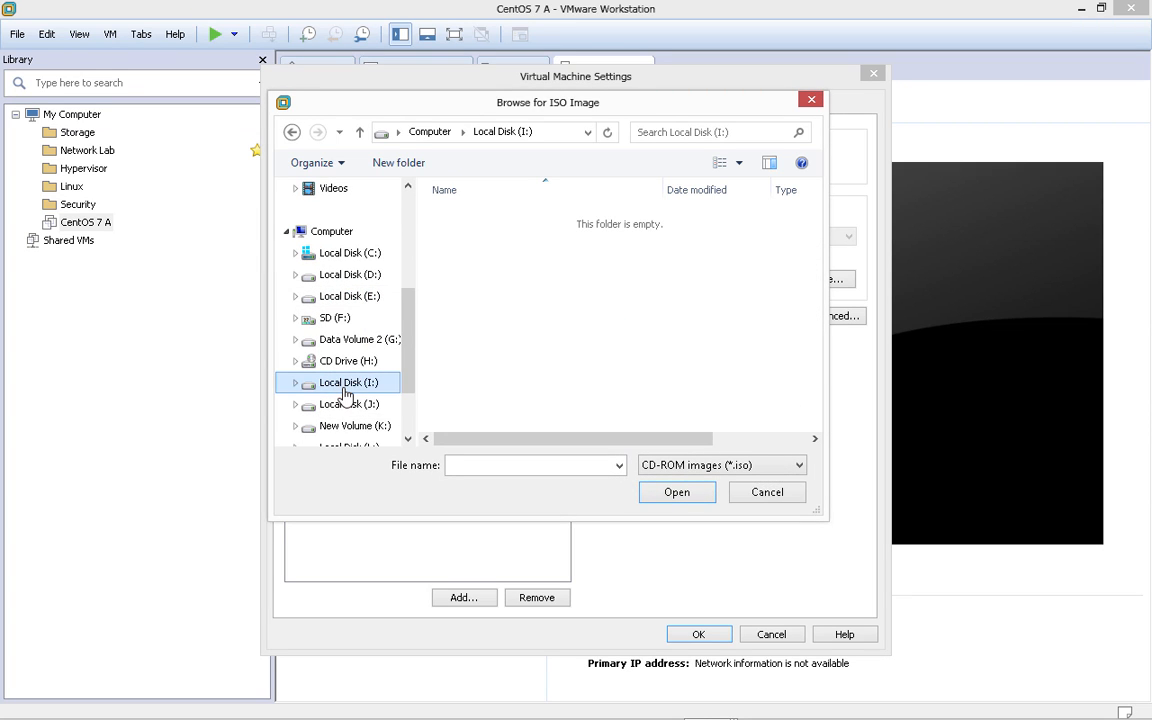
{"action": "left_click", "coordinate": [330, 236]}
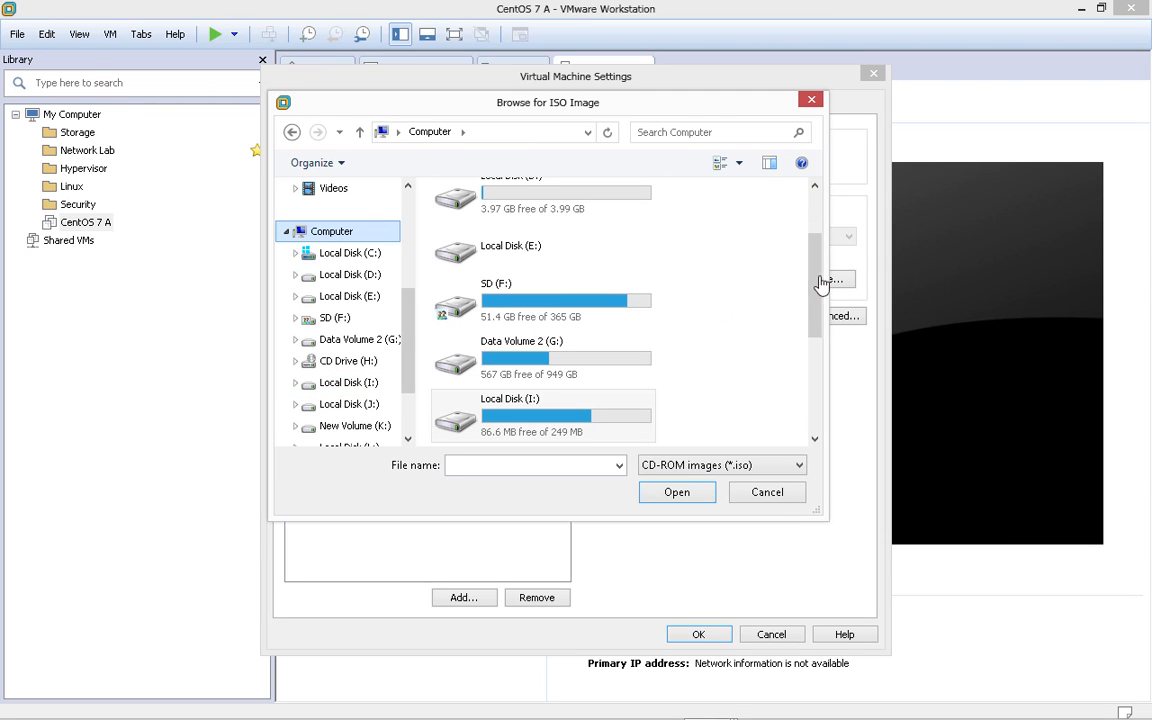
{"action": "mouse_move", "coordinate": [818, 285]}
{"action": "left_mouse_down"}
{"action": "mouse_move", "coordinate": [819, 228]}
{"action": "mouse_move", "coordinate": [812, 305]}
{"action": "left_mouse_up"}
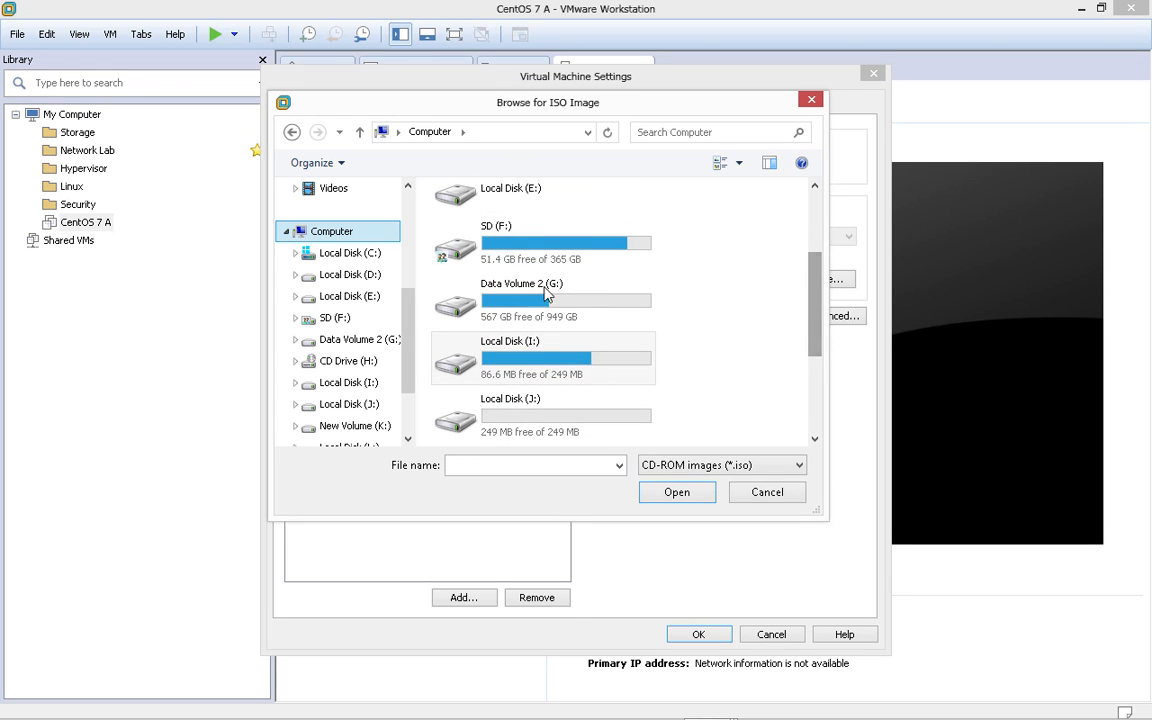
- Load CentOS-7-x86_64-DVD-1611.iso from G:\Operating Systems\Linus OS and save the CD/DVD settings
{"action": "double_click", "coordinate": [517, 293]}
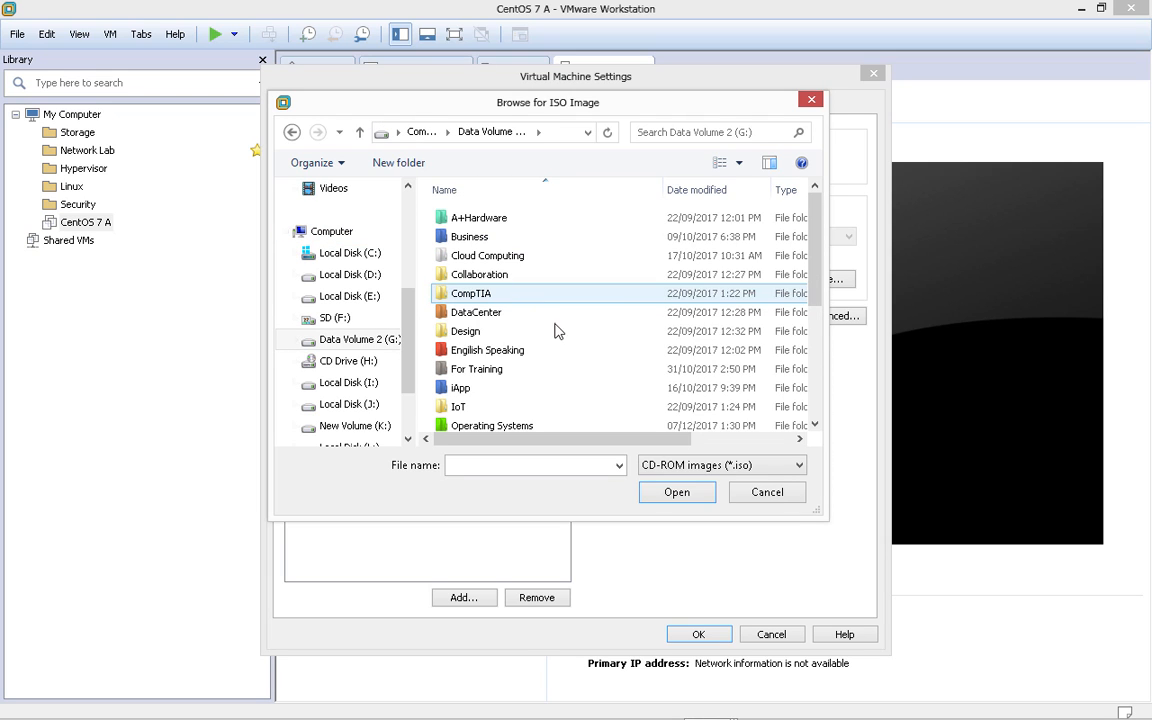
{"action": "scroll", "coordinate": [557, 330], "scroll_direction": "down", "scroll_amount": 4}
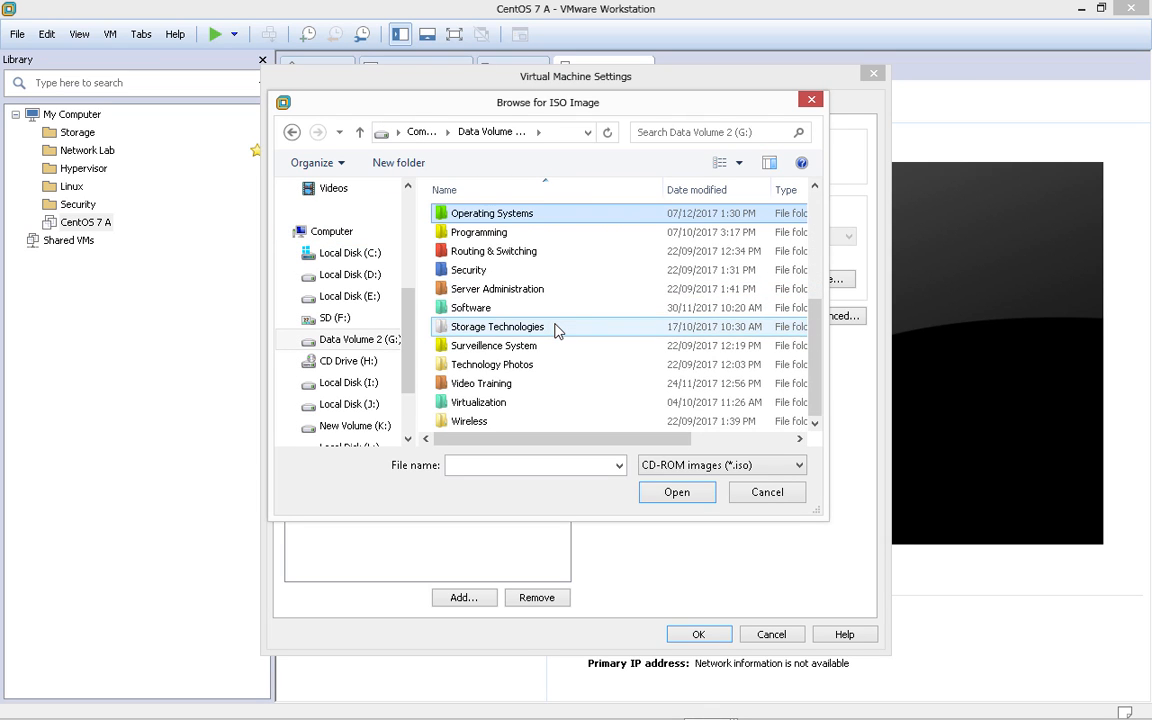
{"action": "key", "text": "Return"}
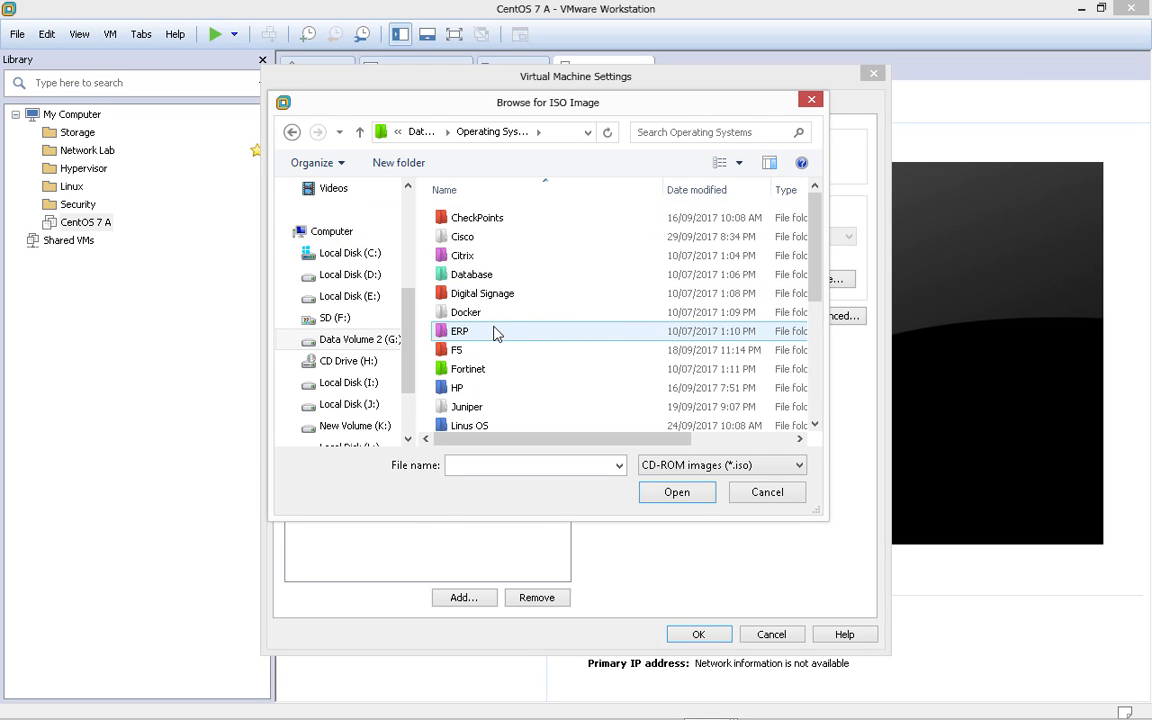
{"action": "left_click", "coordinate": [488, 387]}
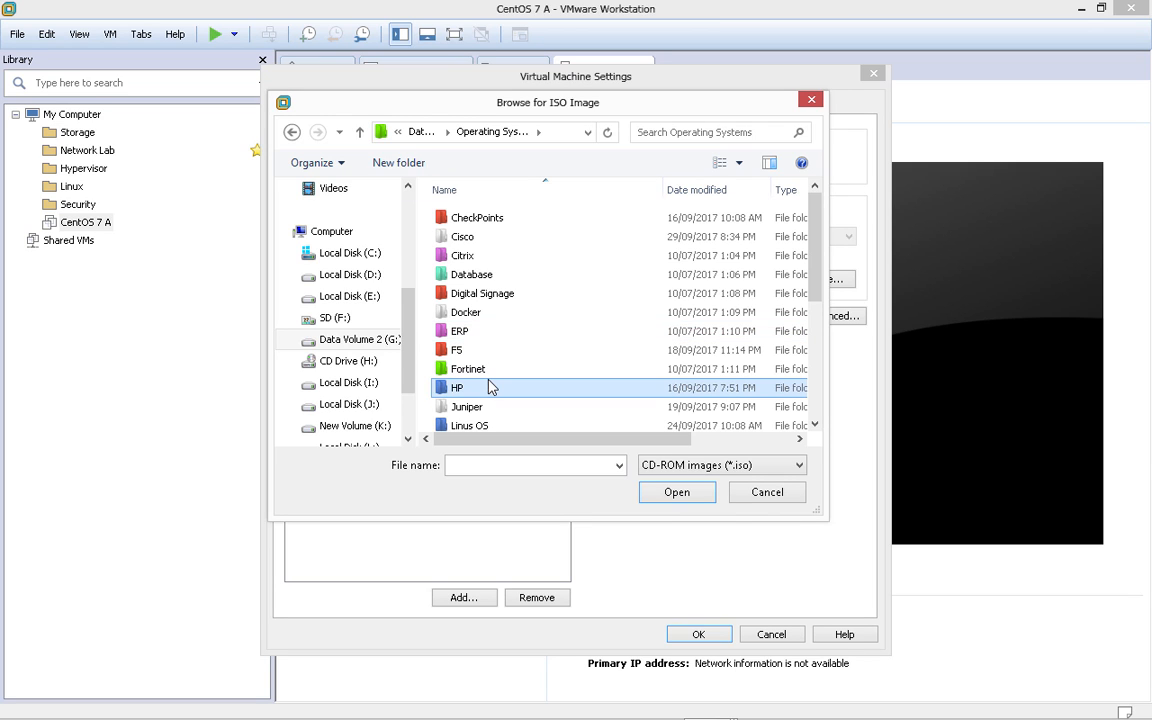
{"action": "double_click", "coordinate": [478, 428]}
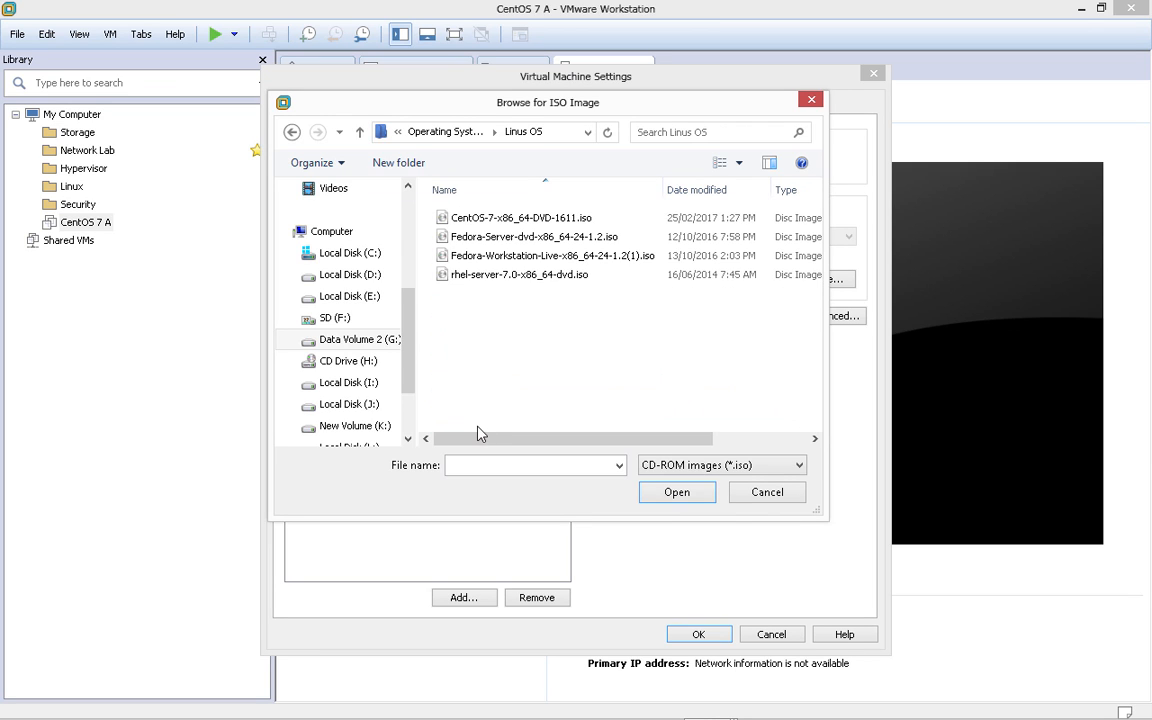
{"action": "left_click", "coordinate": [504, 224]}
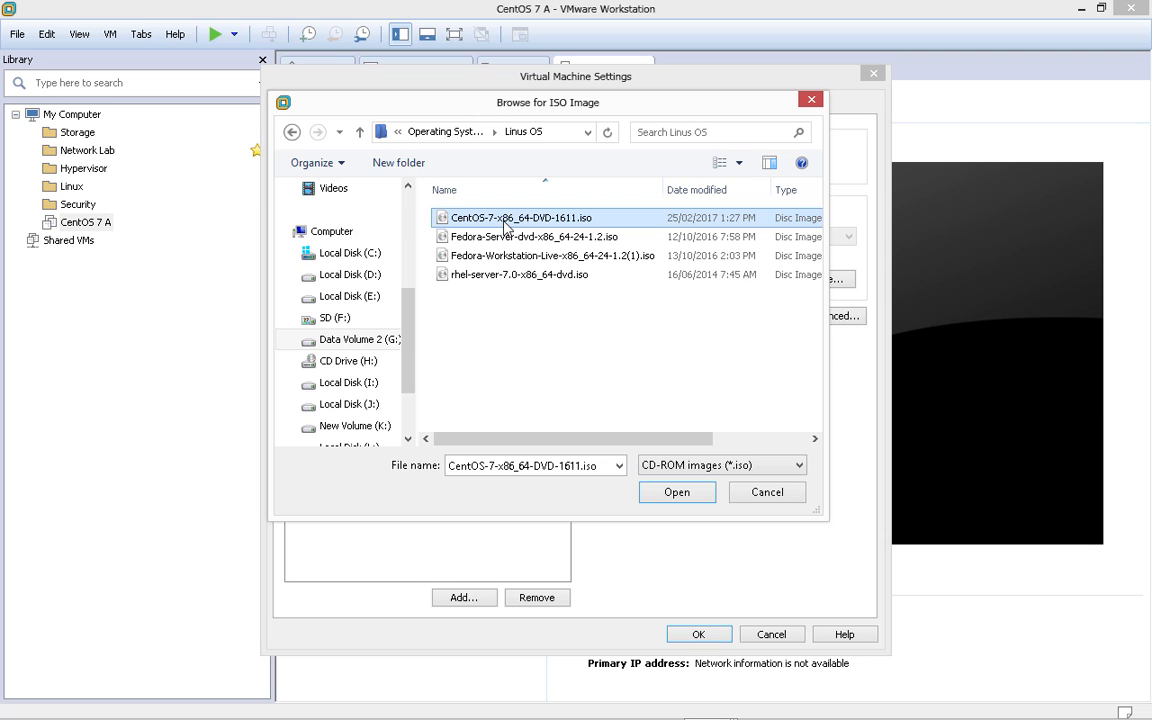
{"action": "double_click", "coordinate": [504, 224]}
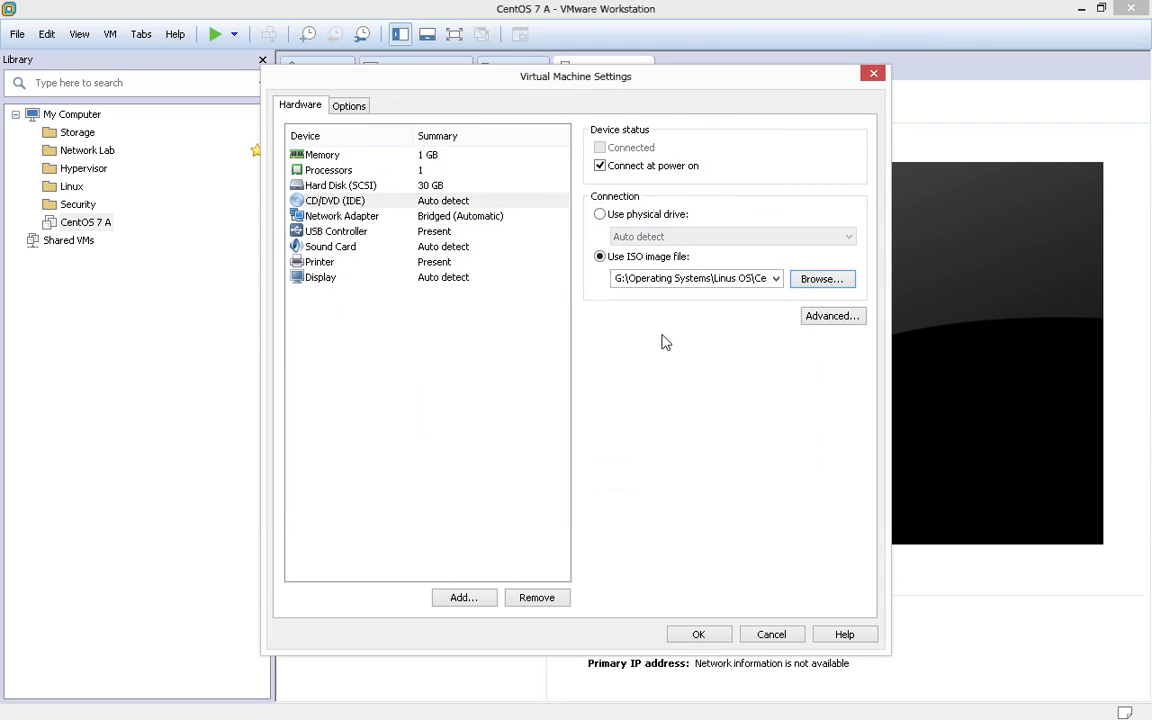
{"action": "left_click", "coordinate": [700, 635]}
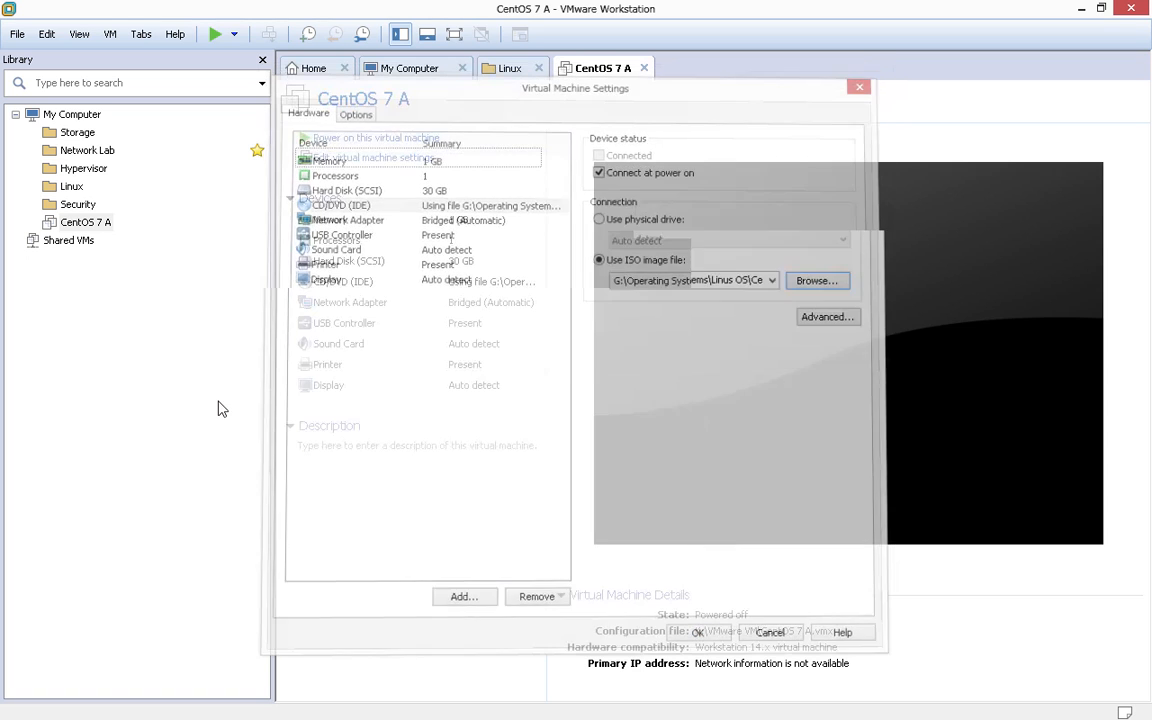
- Power on CentOS 7 A, capture keyboard input in the VM, and show it full screen
{"action": "left_click", "coordinate": [388, 139]}
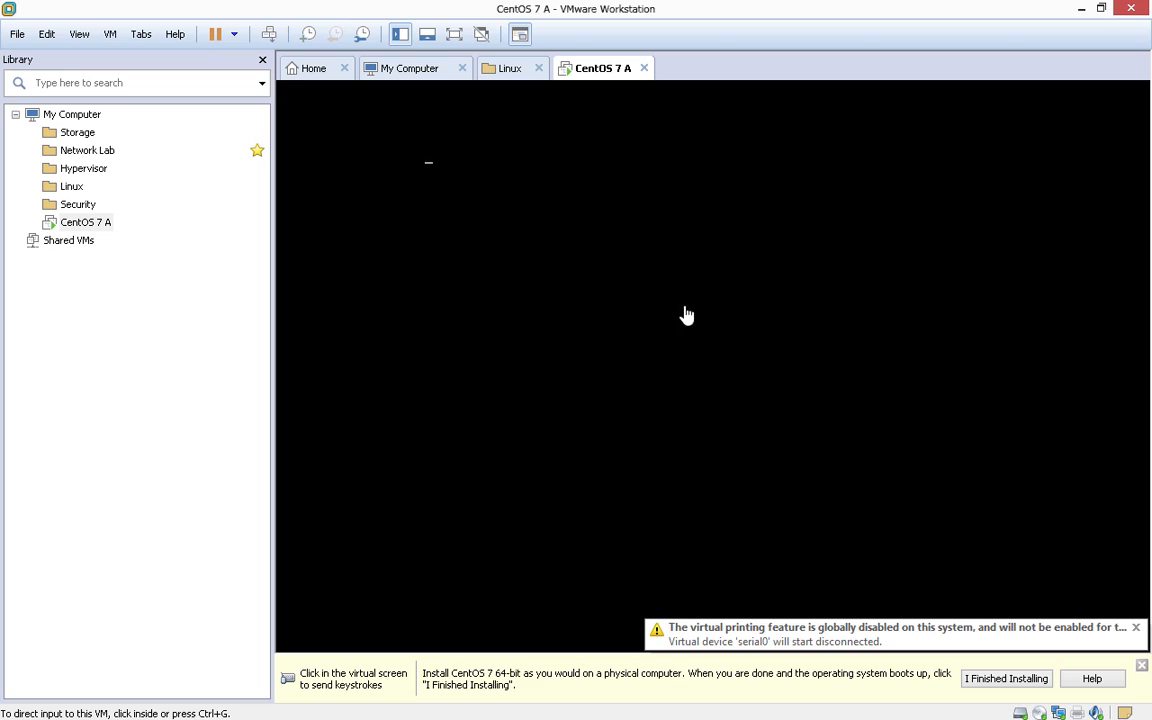
{"action": "key", "text": "ctrl+g"}
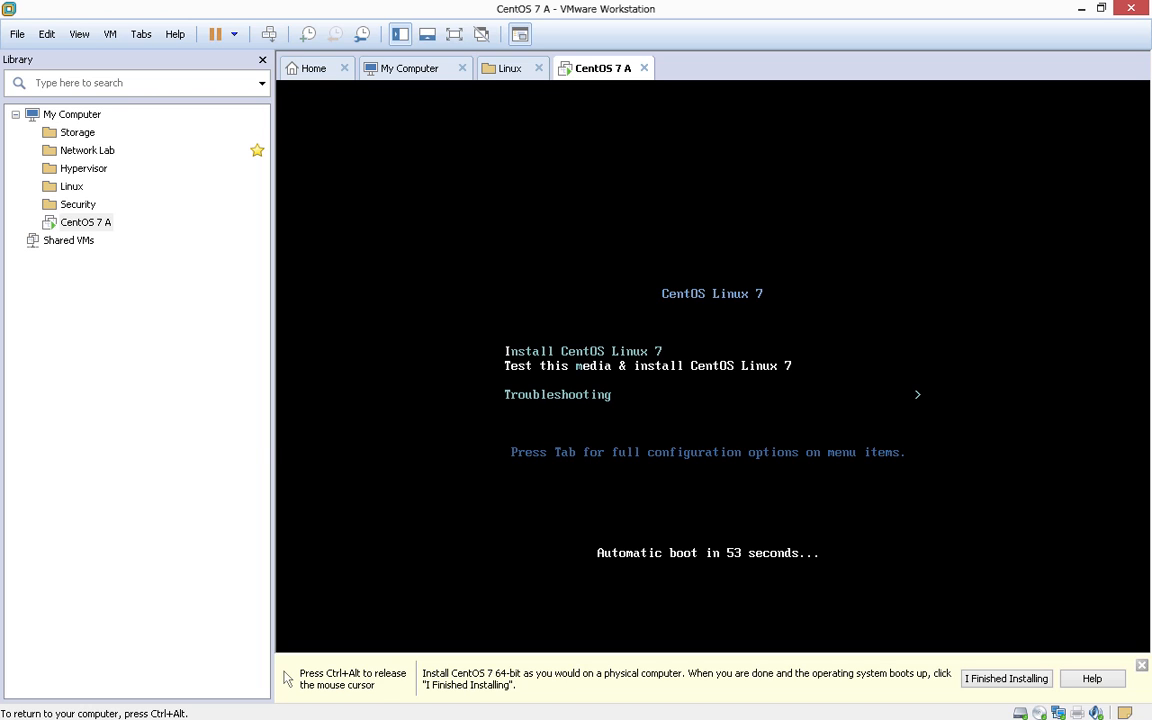
{"action": "key", "text": "ctrl+alt+Return"}
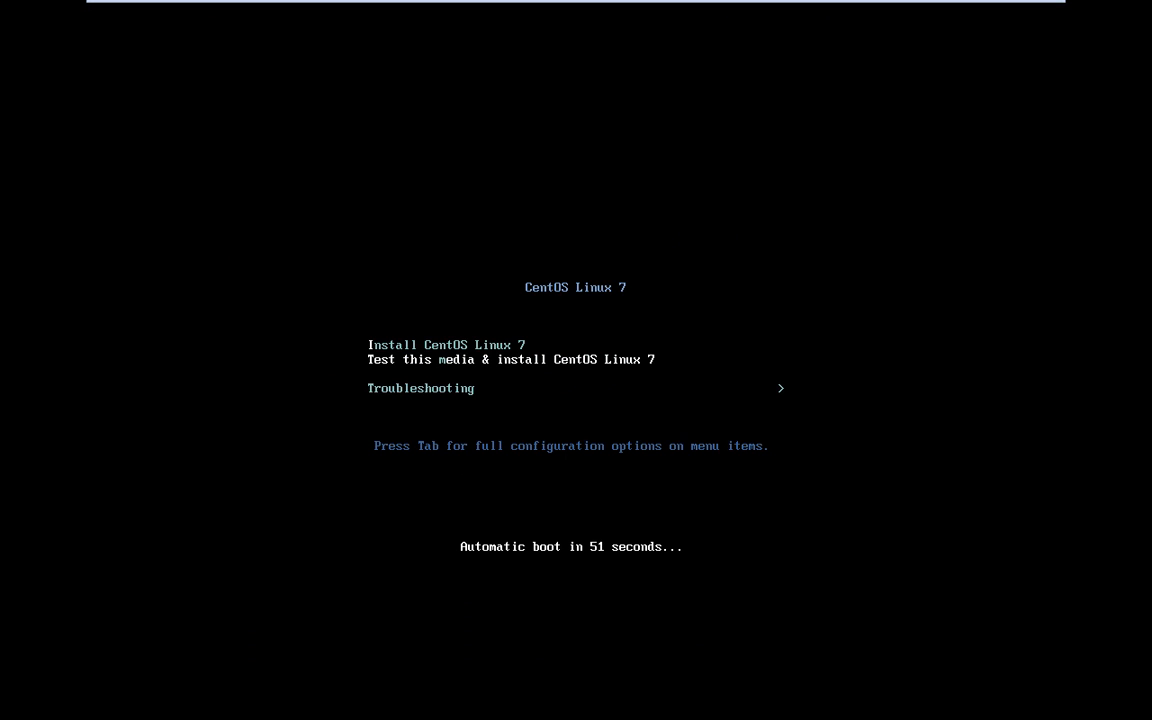
- Highlight 'Install CentOS Linux 7' in the boot menu and start the installer
{"action": "left_click", "coordinate": [541, 343]}
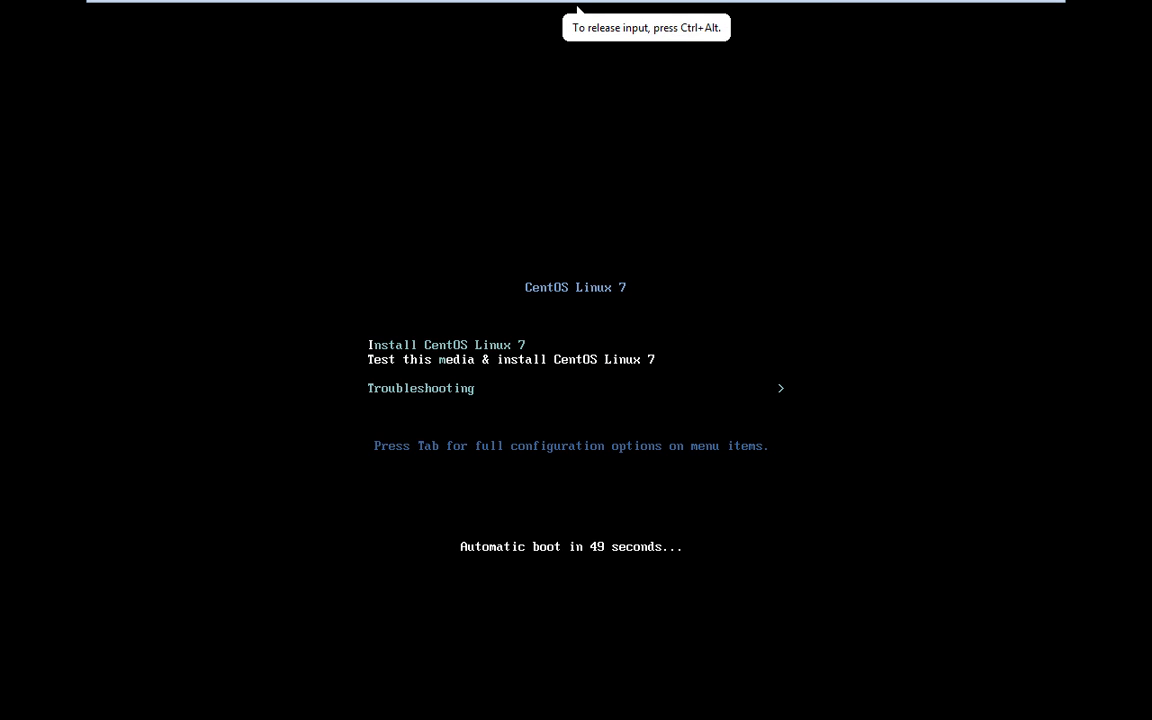
{"action": "key", "text": "Down"}
{"action": "key", "text": "Up"}
{"action": "key", "text": "Up"}
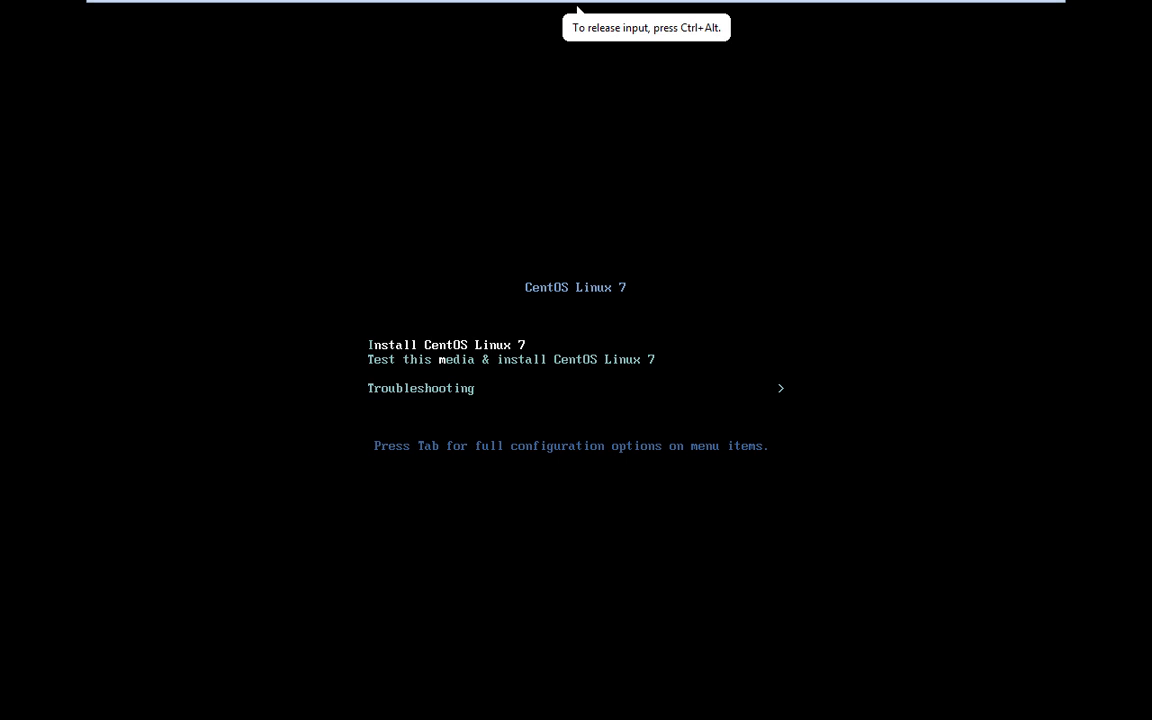
{"action": "key", "text": "Down"}
{"action": "key", "text": "Up"}
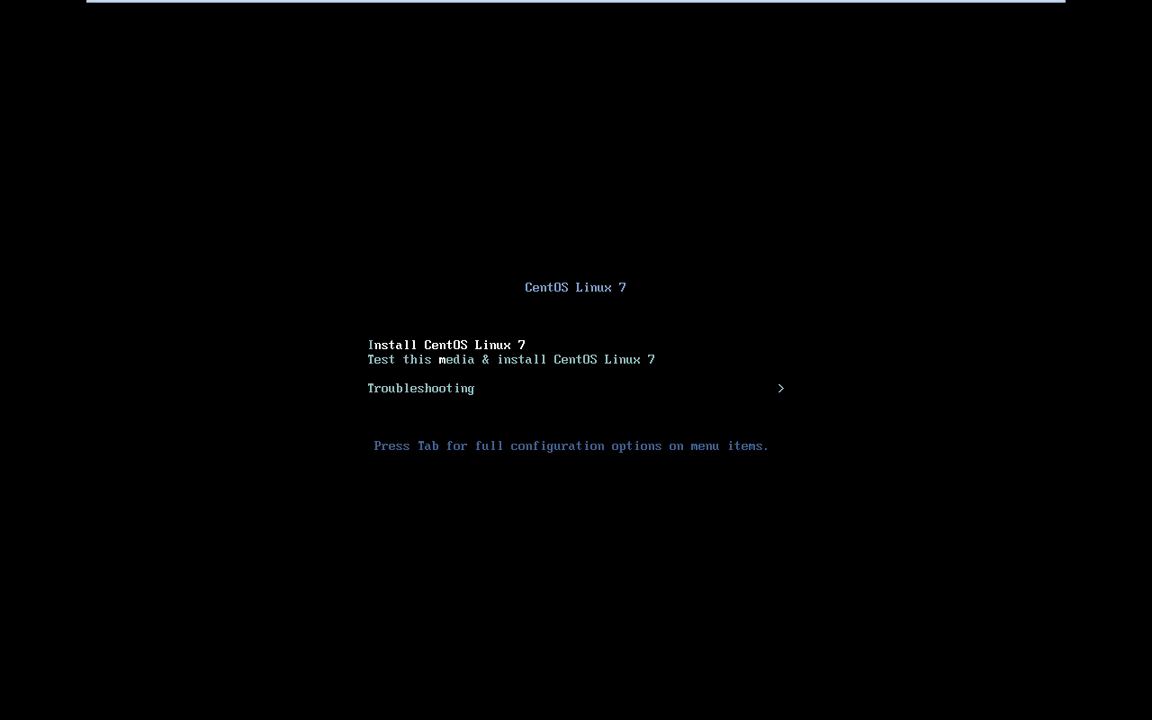
{"action": "key", "text": "Return"}
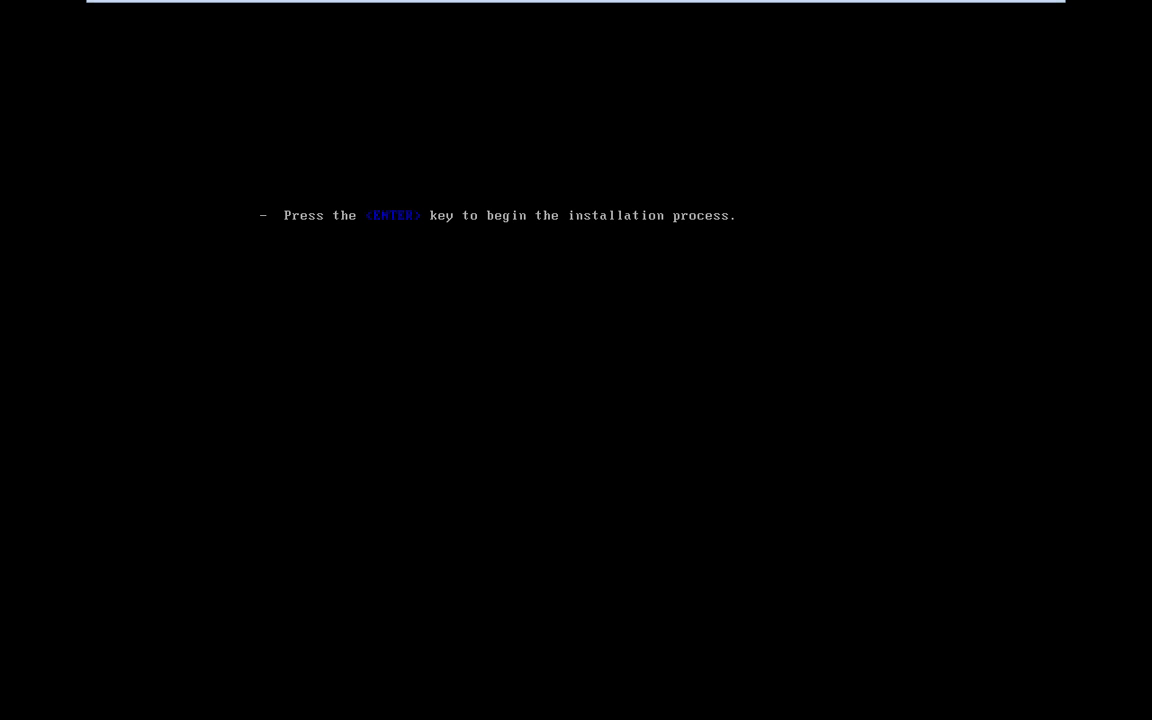
{"action": "key", "text": "Return"}
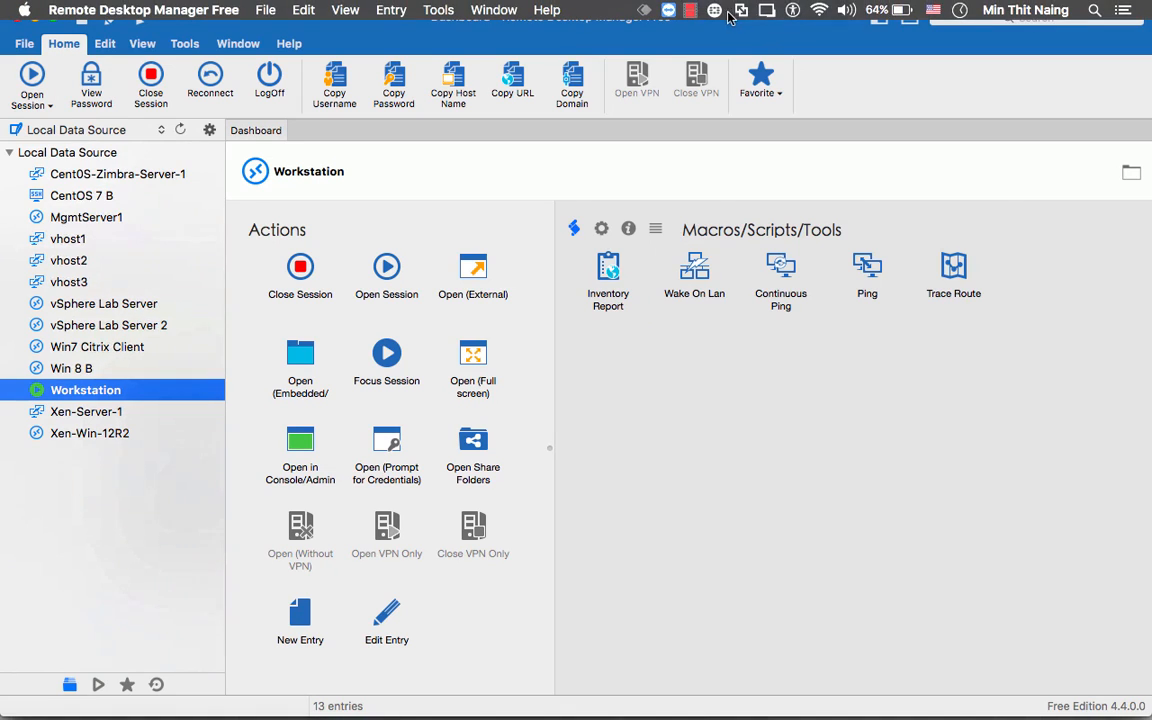
- Switch from Remote Desktop Manager back to the VM showing the installer's language welcome page
{"action": "left_click", "coordinate": [690, 10]}
{"action": "left_click", "coordinate": [709, 47]}
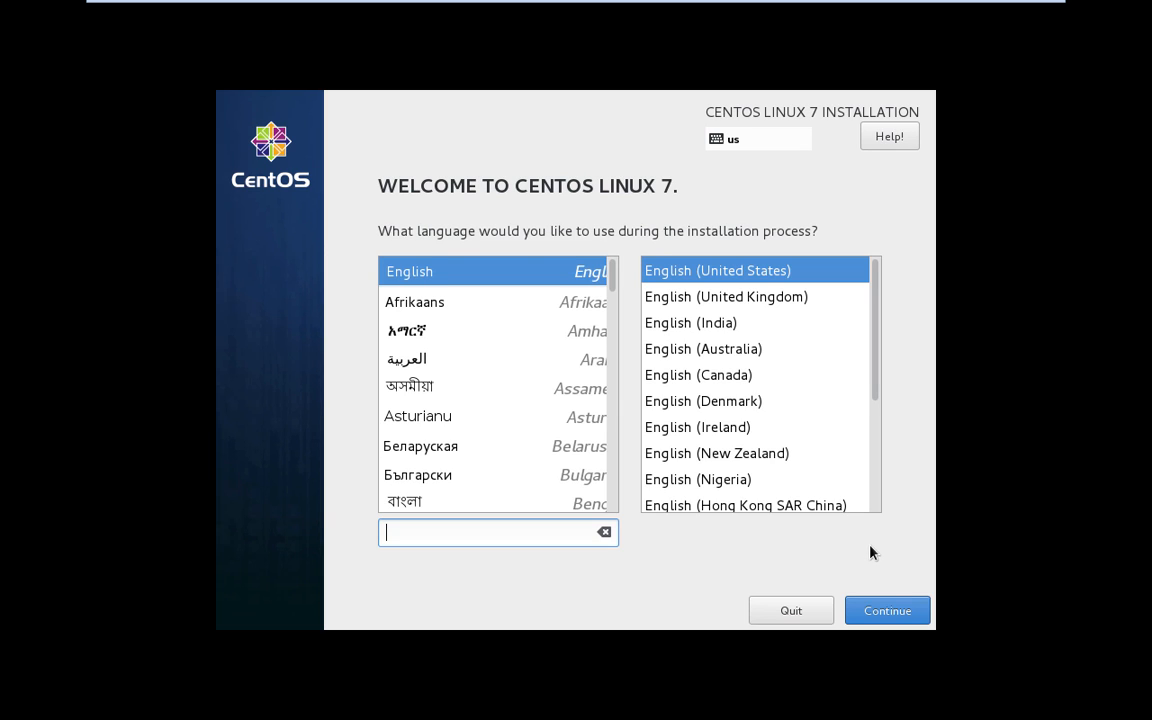
- Keep English (United States) as the language and continue to the Installation Summary
{"action": "left_click", "coordinate": [888, 612]}
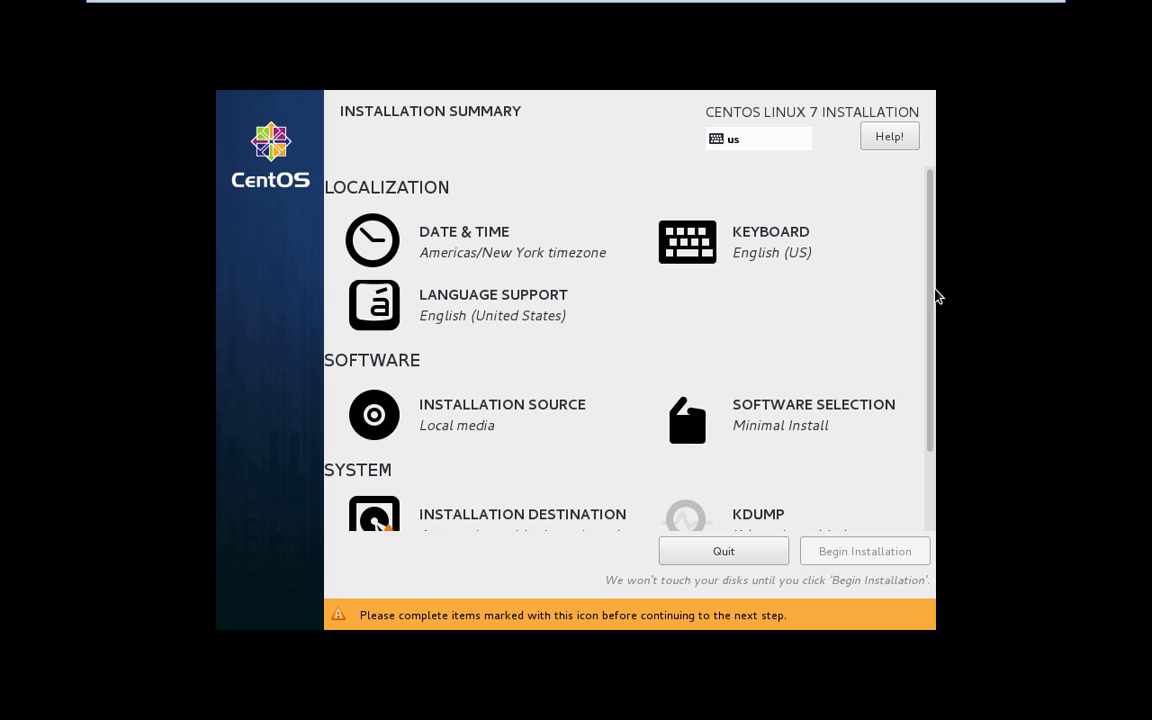
- Set the installer time zone to Asia/Yangon using the map and City list
{"action": "left_click", "coordinate": [476, 255]}
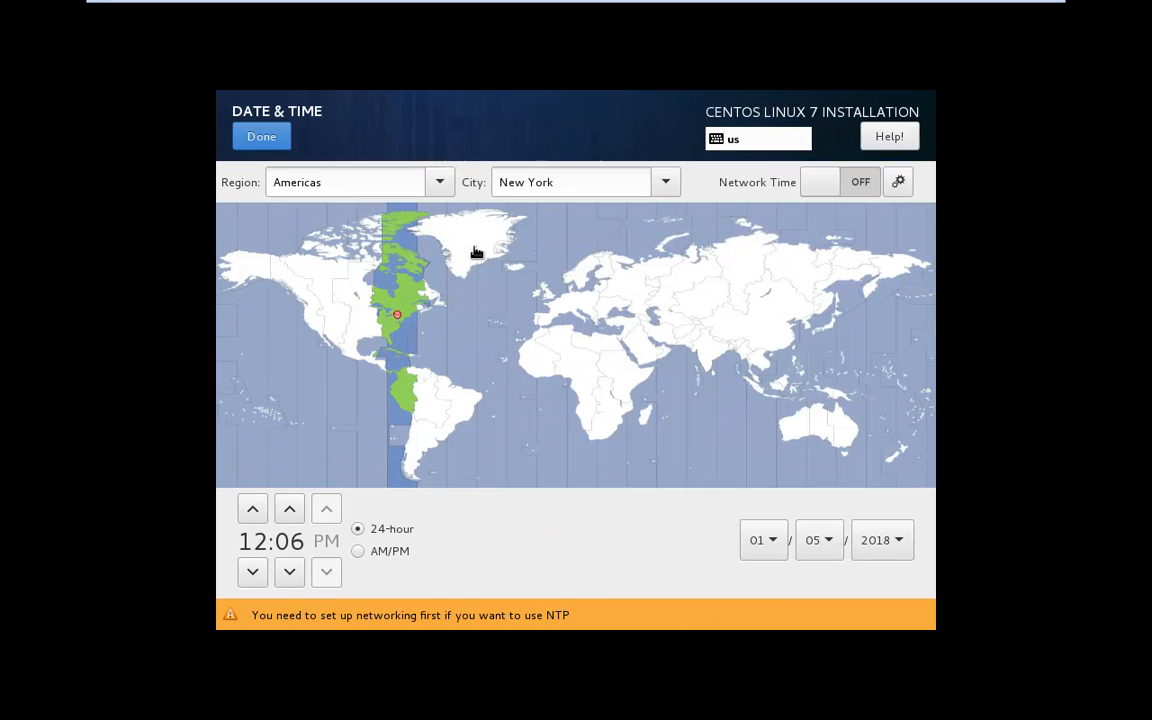
{"action": "left_click", "coordinate": [745, 357]}
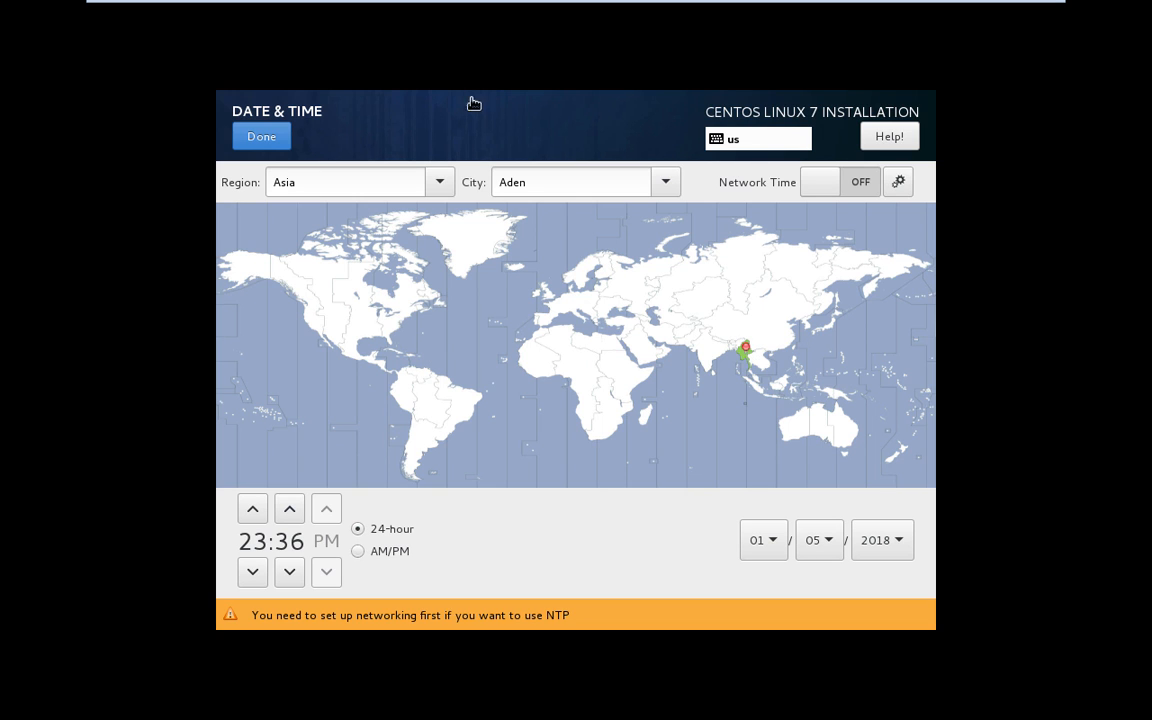
{"action": "left_click", "coordinate": [666, 182]}
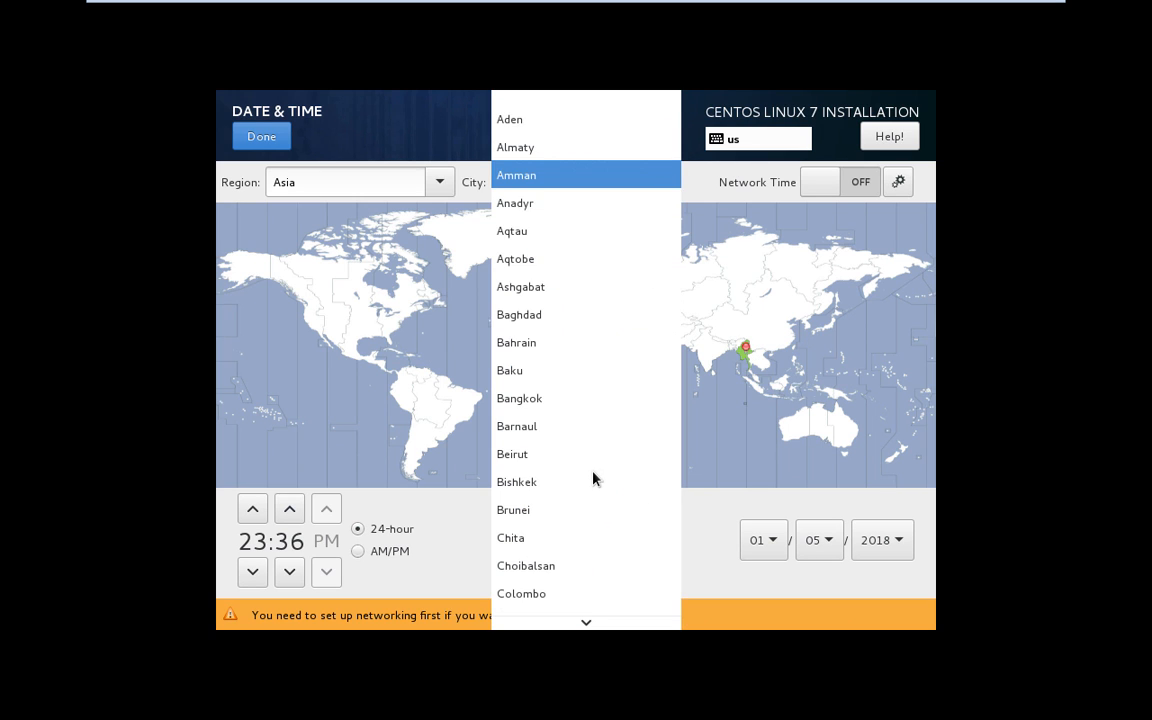
{"action": "scroll", "coordinate": [592, 478], "scroll_direction": "down", "scroll_amount": 8}
{"action": "scroll", "coordinate": [592, 478], "scroll_direction": "down", "scroll_amount": 10}
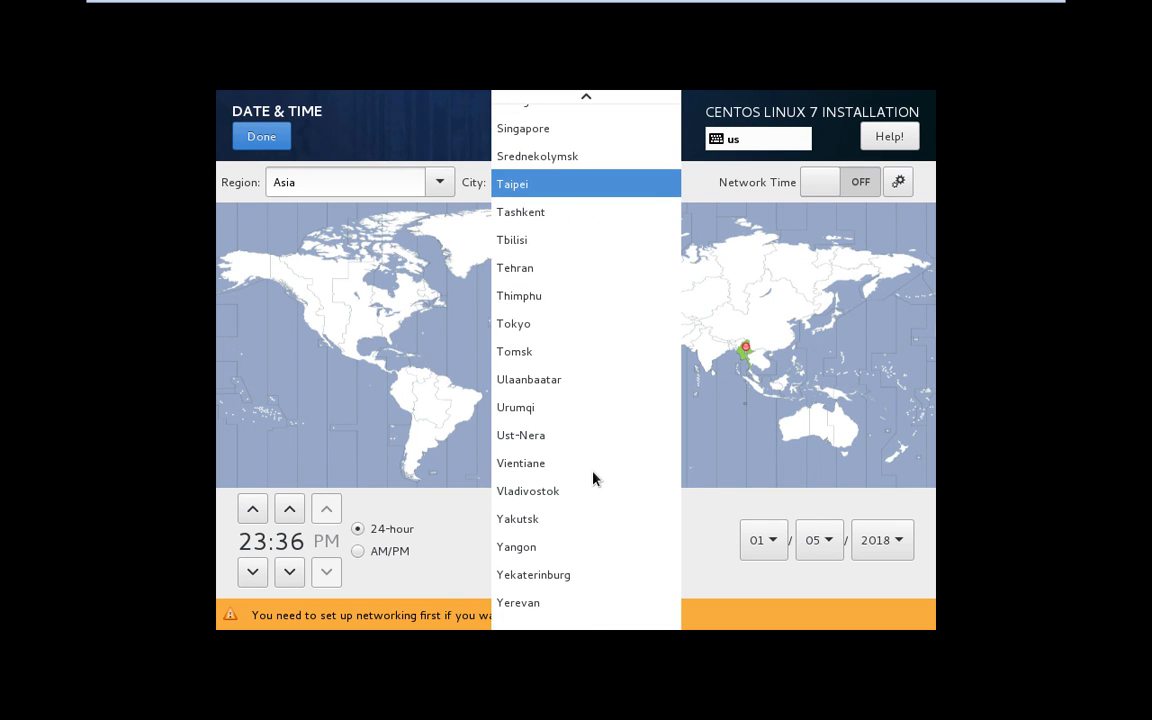
{"action": "left_click", "coordinate": [522, 550]}
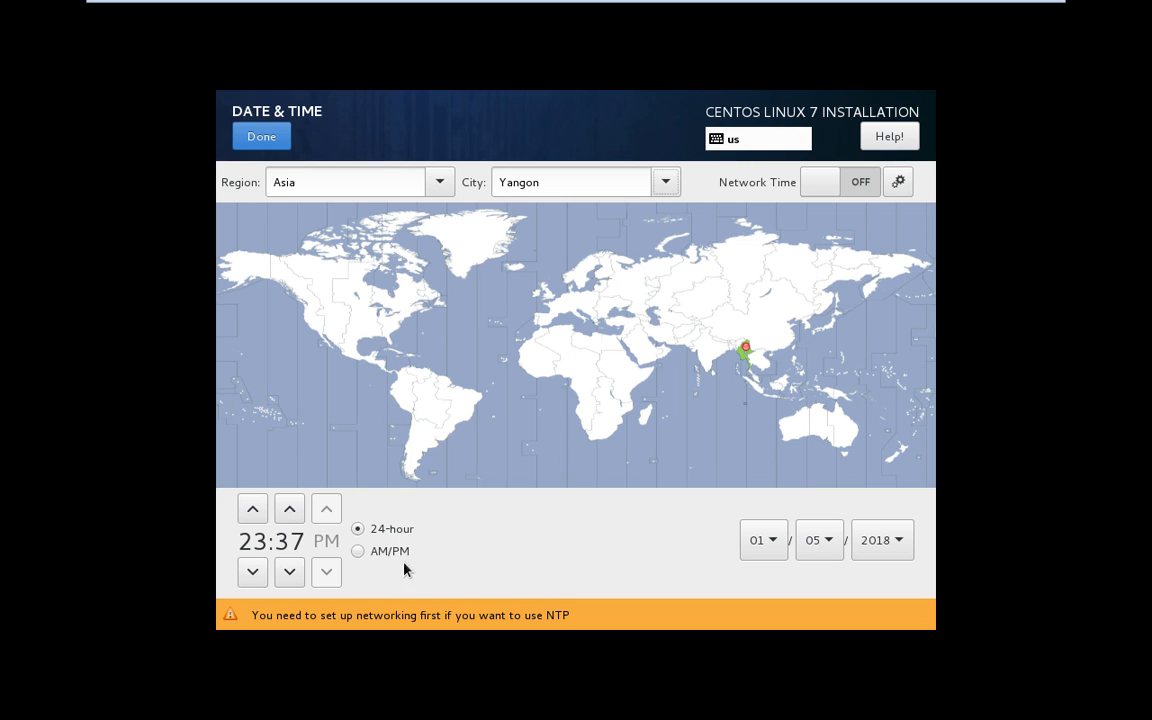
{"action": "left_click", "coordinate": [280, 143]}
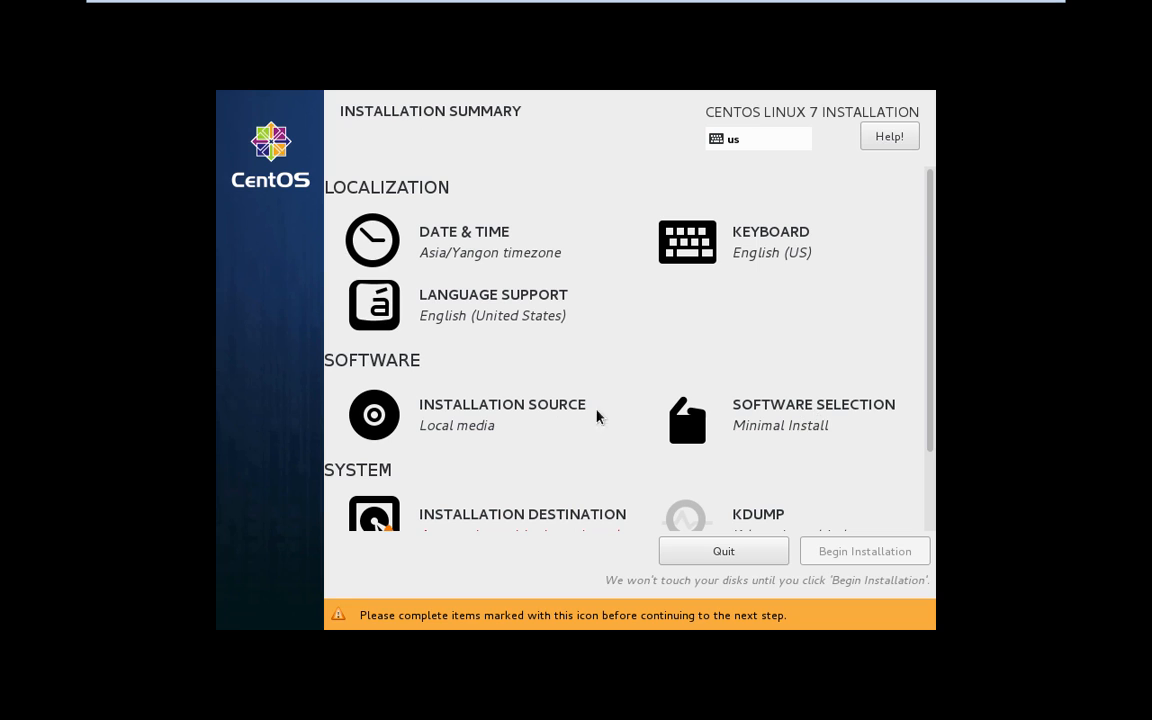
- Mark the 30 GiB sda virtual disk as the install destination with automatic partitioning
{"action": "left_click_drag", "start_coordinate": [931, 318], "coordinate": [931, 419]}
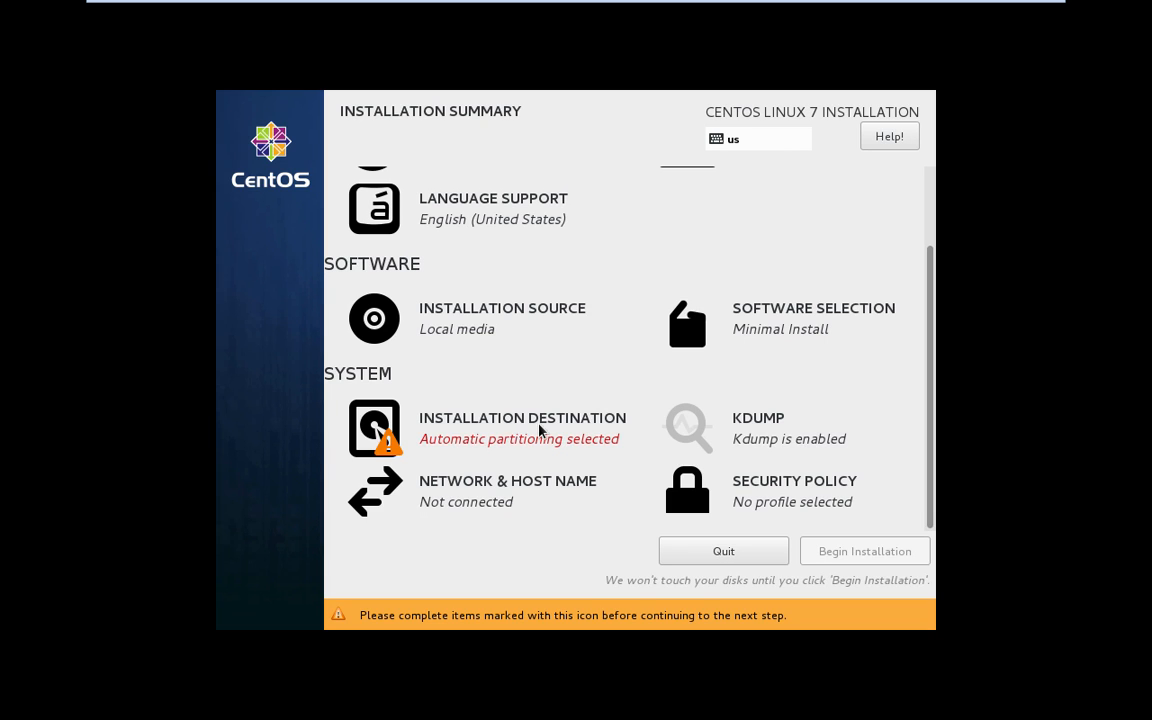
{"action": "left_click", "coordinate": [500, 428]}
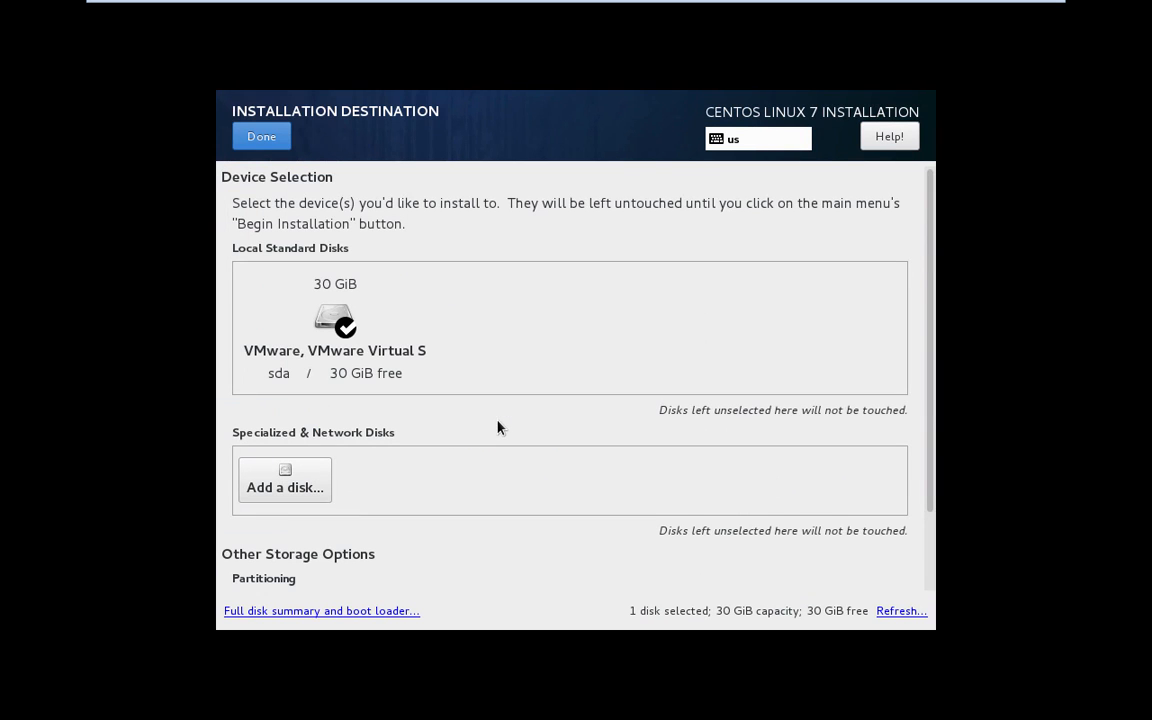
{"action": "left_click", "coordinate": [335, 316]}
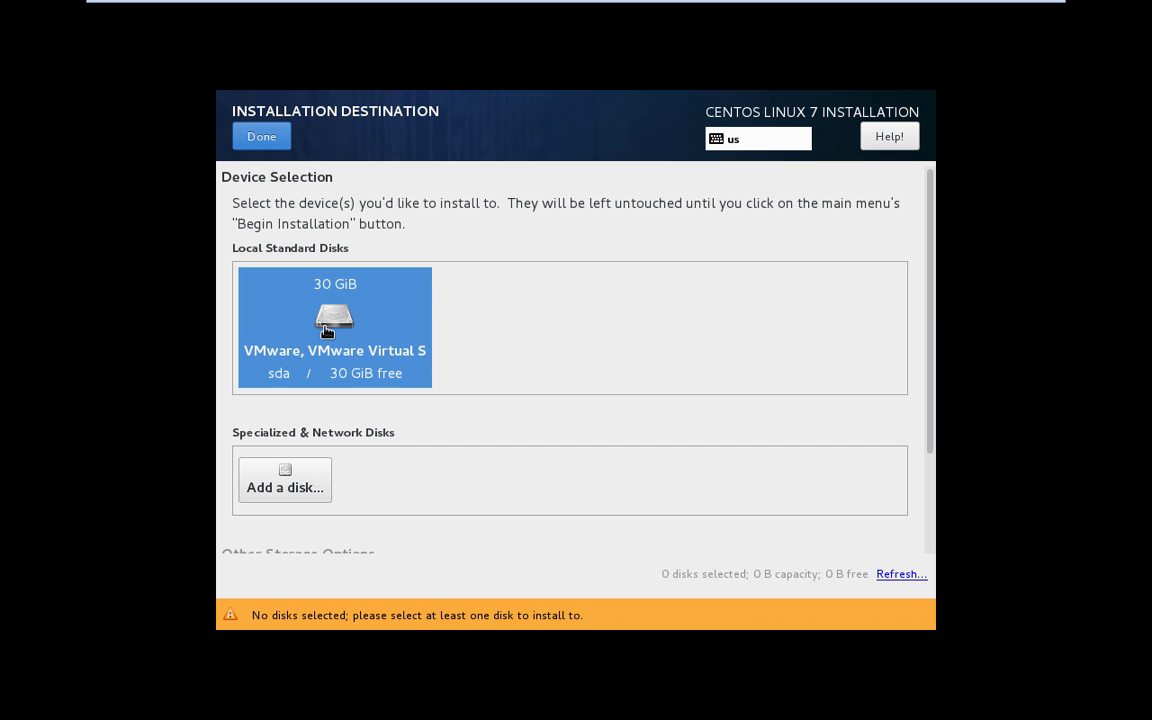
{"action": "left_click", "coordinate": [332, 320]}
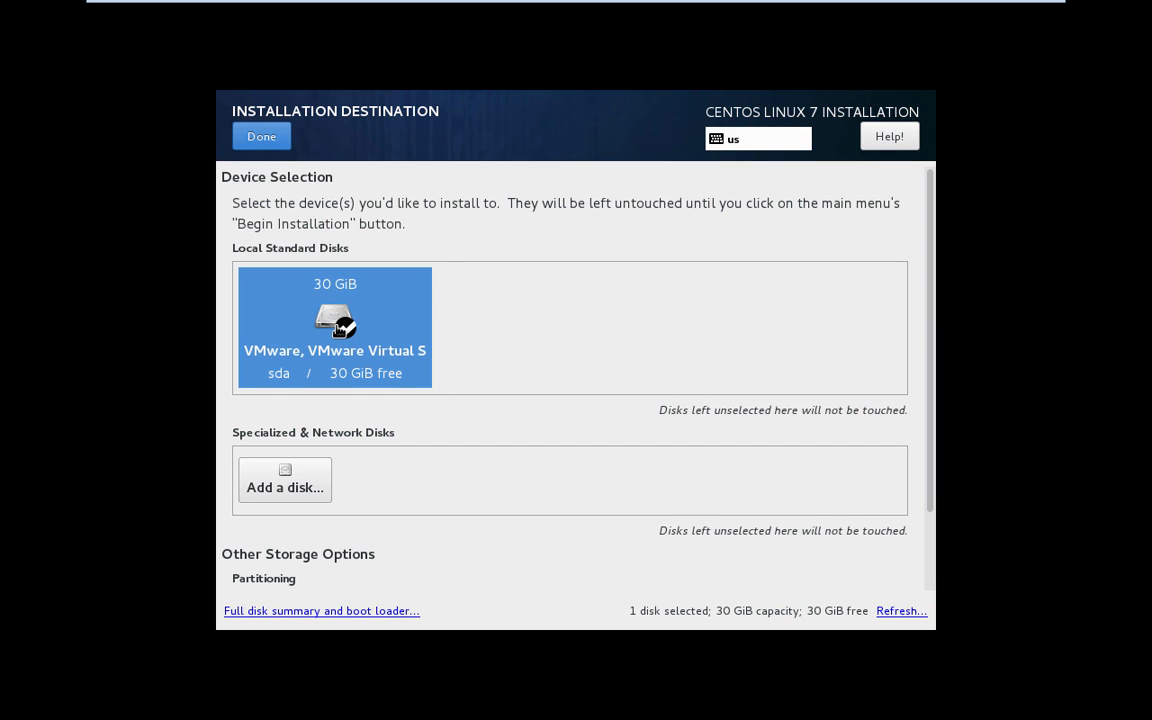
{"action": "left_click", "coordinate": [337, 325]}
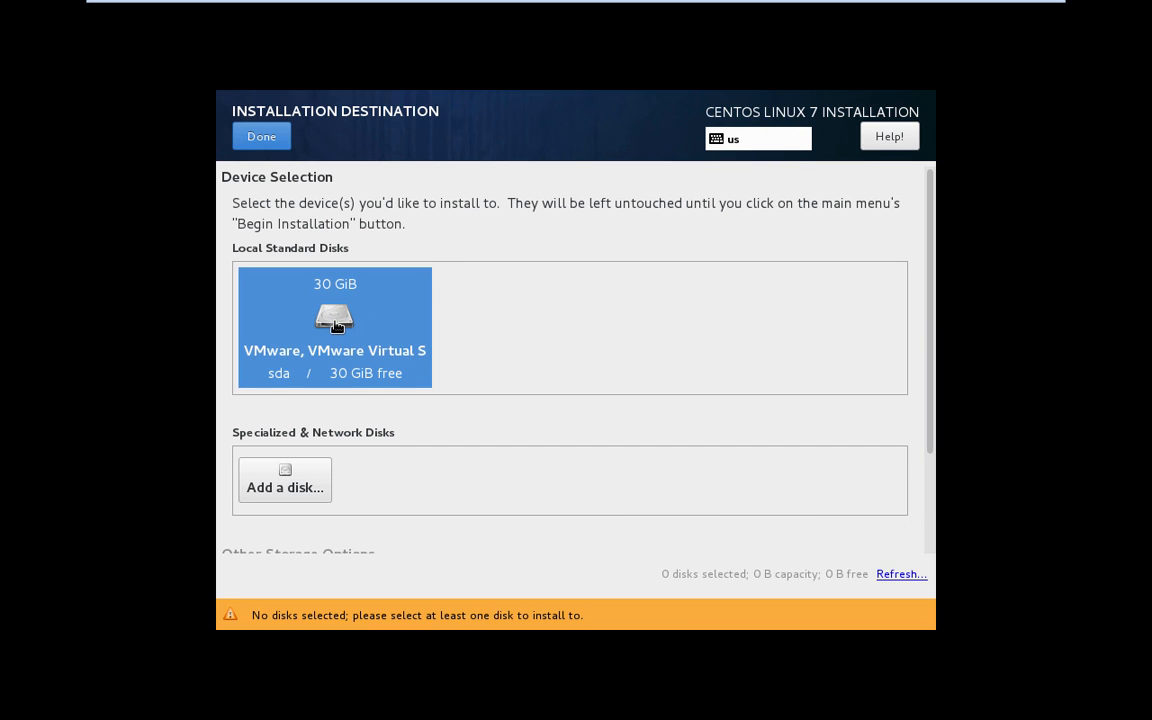
{"action": "left_click", "coordinate": [338, 327]}
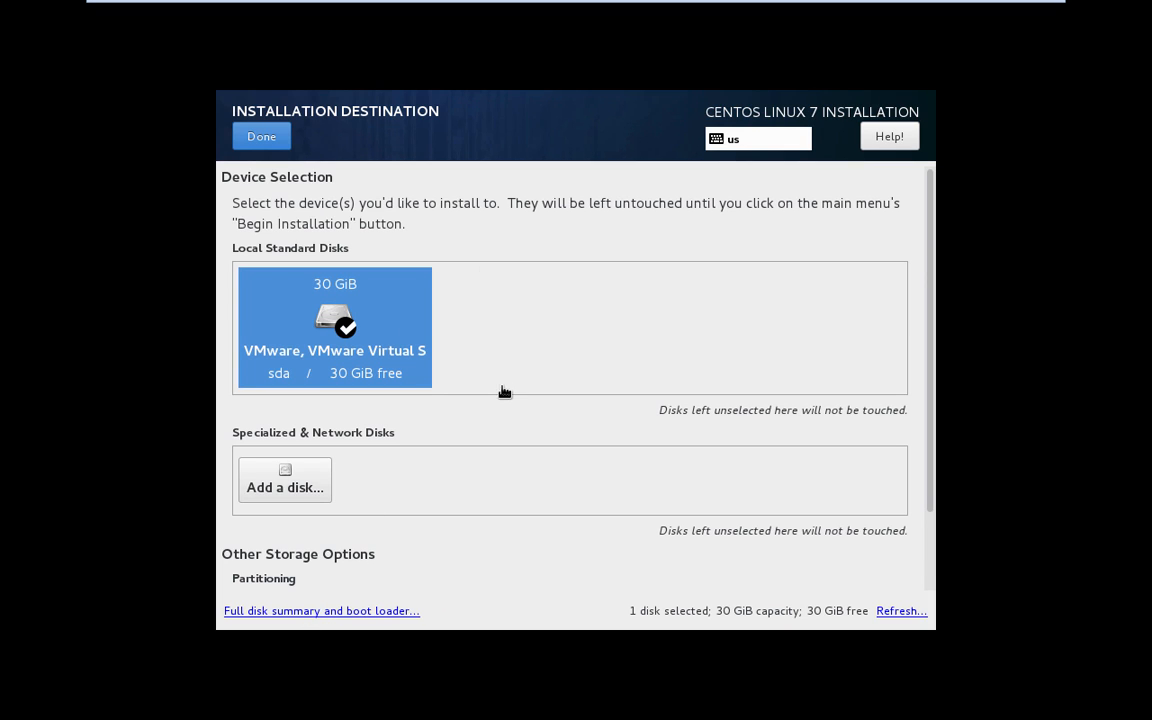
{"action": "left_click", "coordinate": [262, 137]}
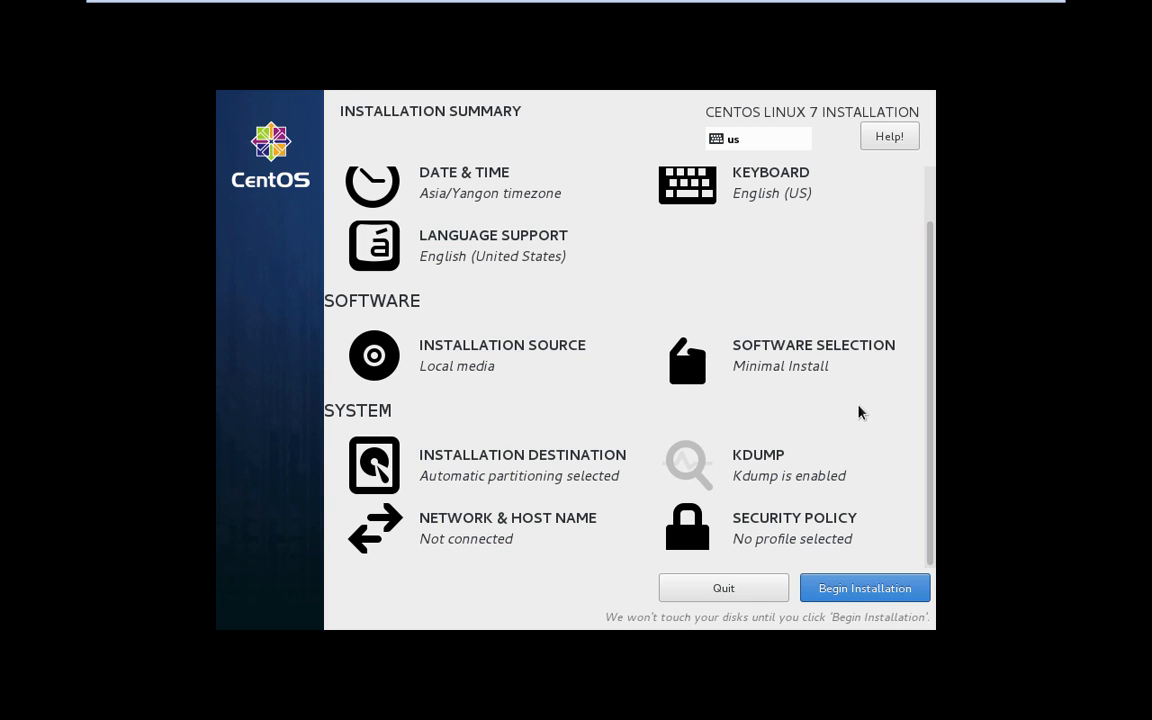
- Open Software Selection from the Installation Summary
{"action": "left_click", "coordinate": [810, 369]}
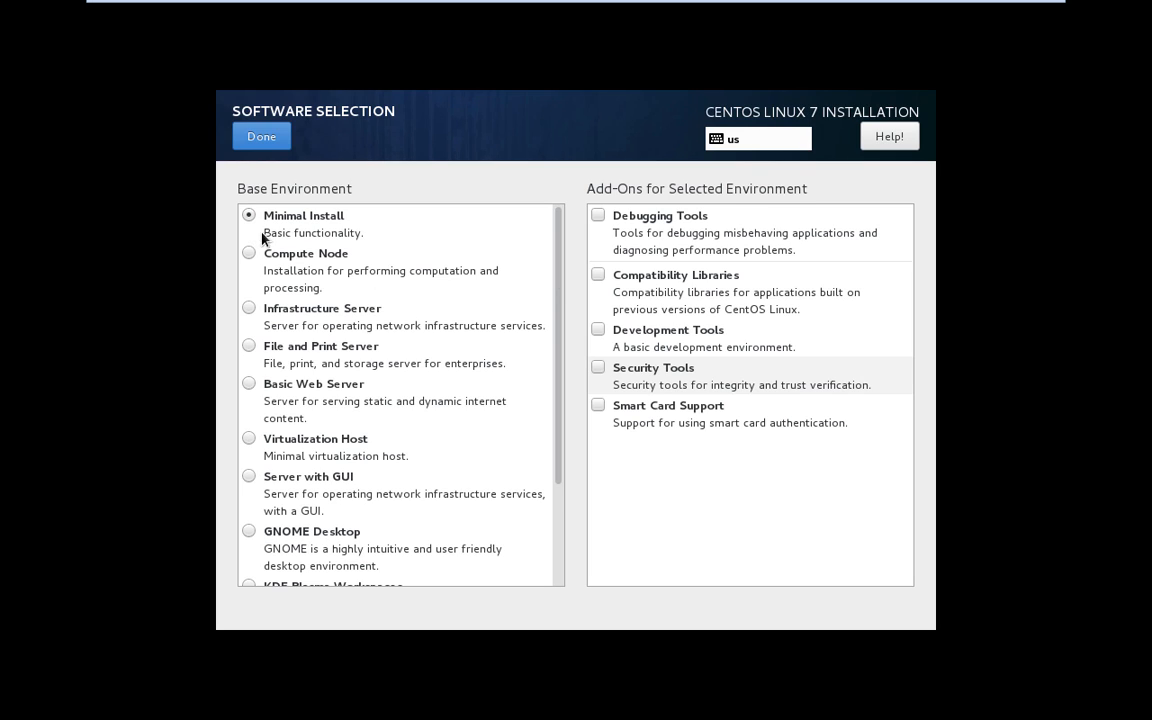
- Browse the base environments from Minimal Install through Virtualization Host to compare their add-ons
{"action": "left_click", "coordinate": [346, 215]}
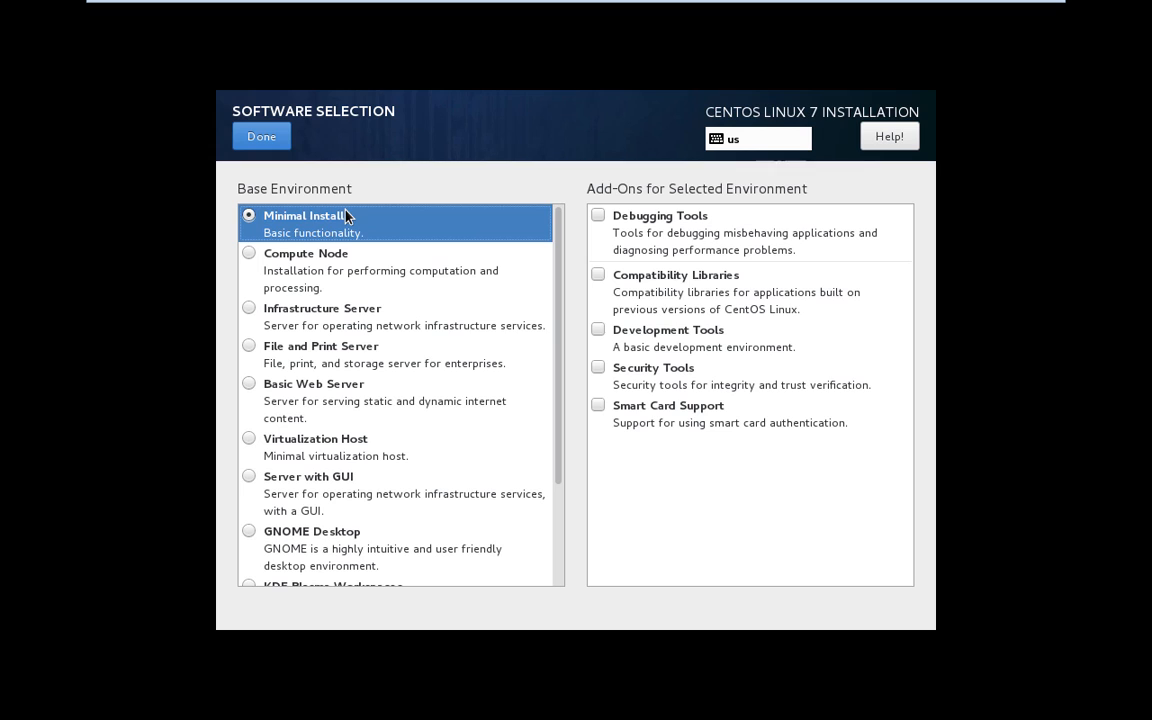
{"action": "left_click", "coordinate": [304, 264]}
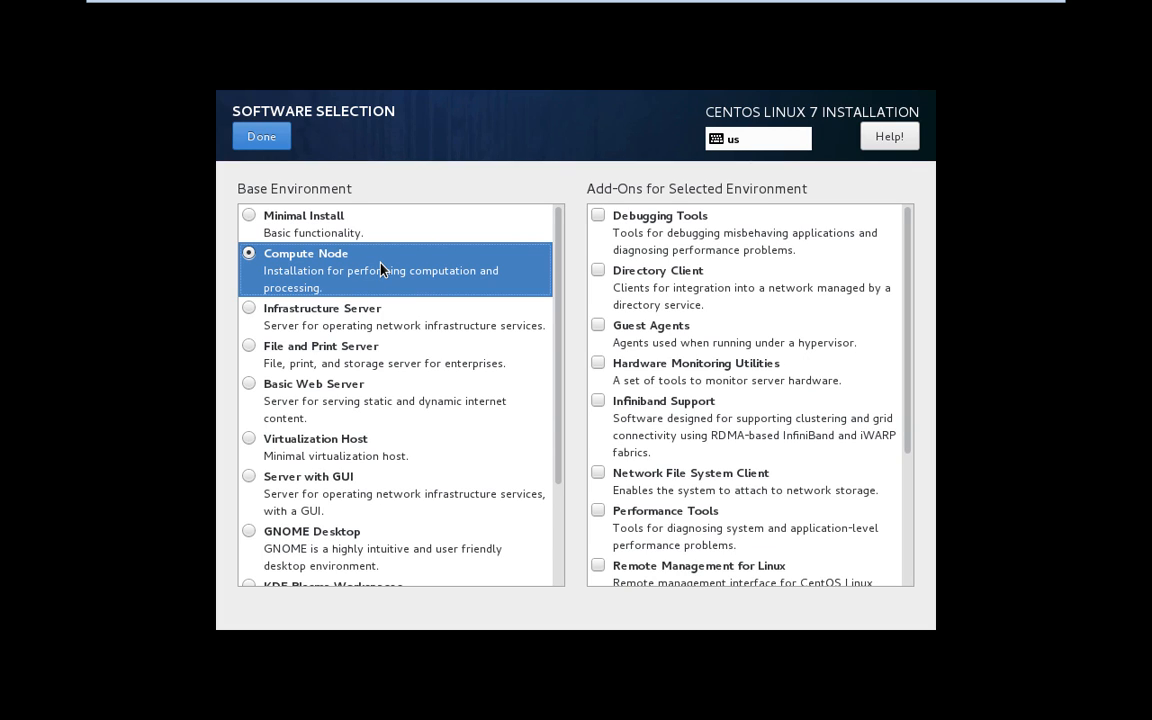
{"action": "left_click", "coordinate": [334, 312]}
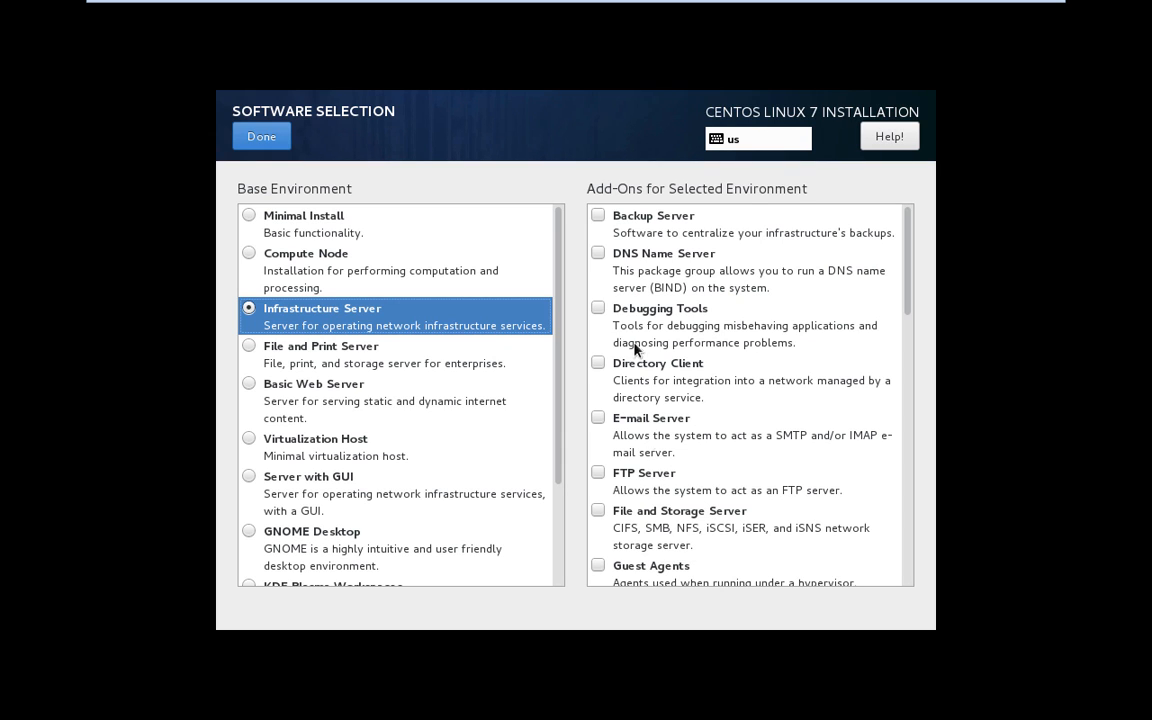
{"action": "left_click", "coordinate": [350, 358]}
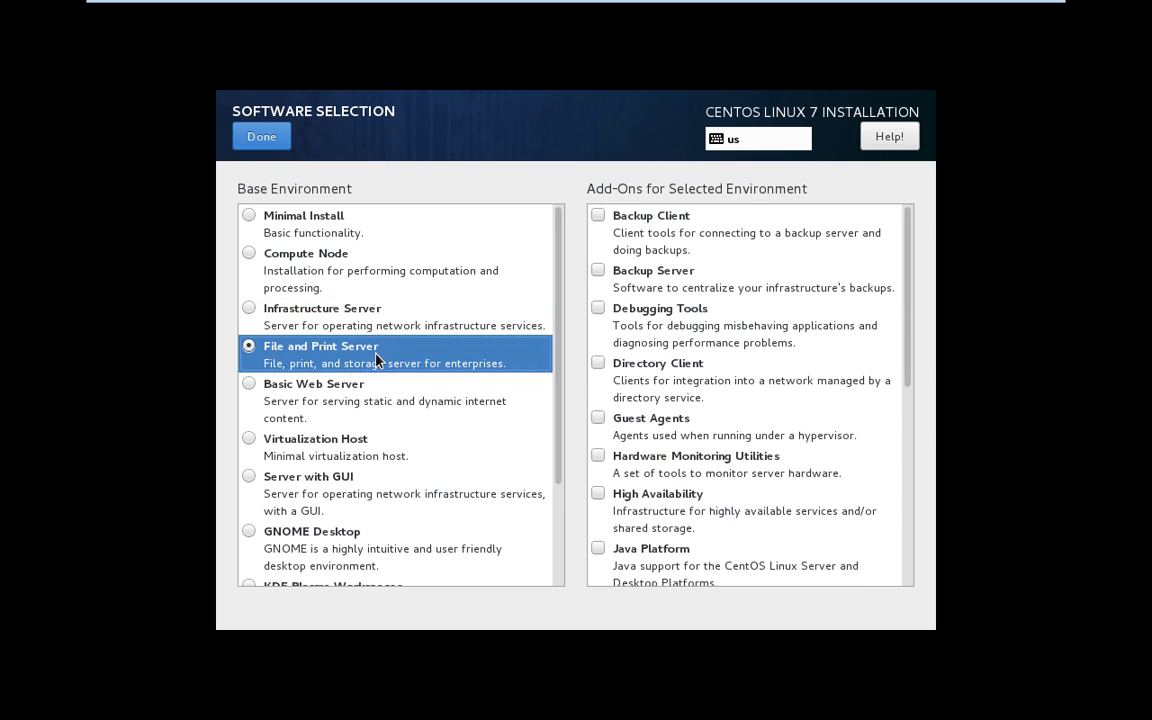
{"action": "left_click", "coordinate": [315, 414]}
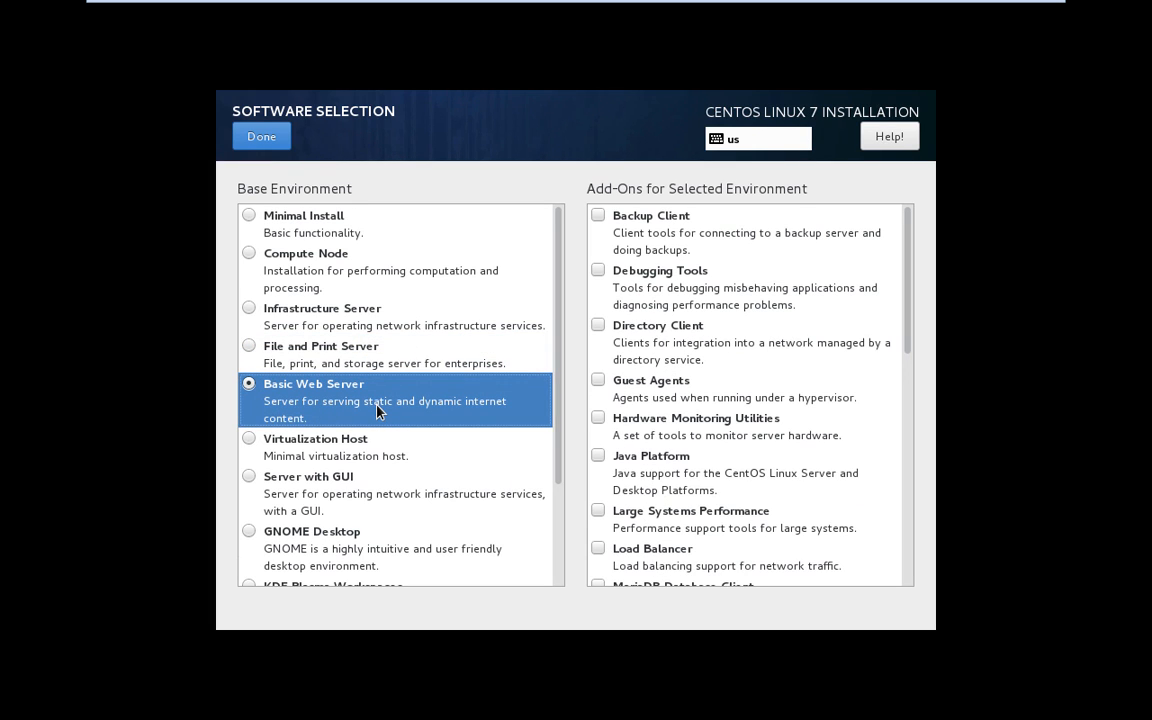
{"action": "left_click", "coordinate": [347, 456]}
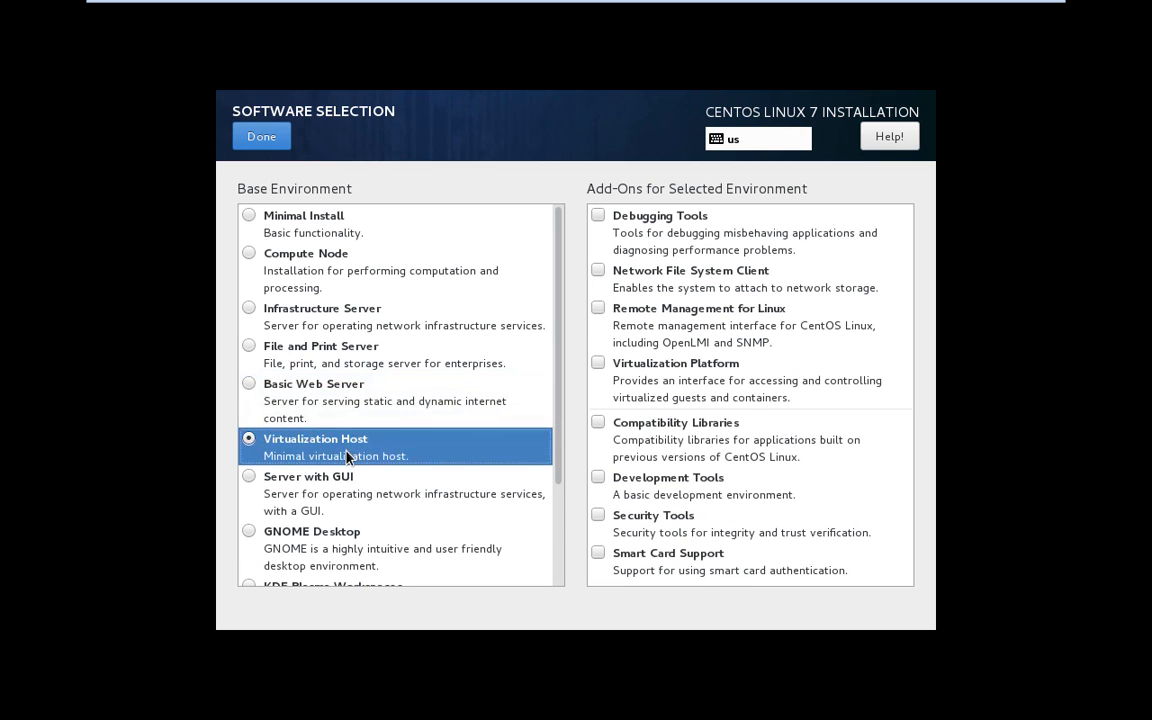
- Choose Server with GUI as the base environment and confirm the selection
{"action": "left_click", "coordinate": [435, 496]}
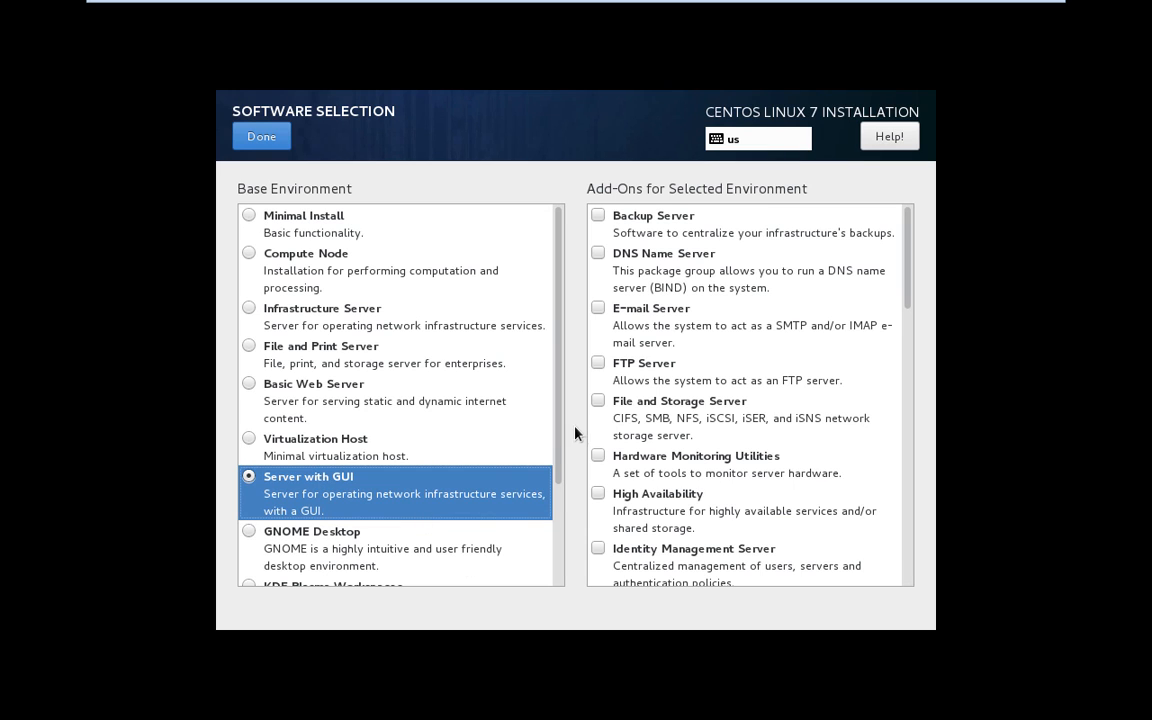
{"action": "left_click_drag", "start_coordinate": [557, 437], "coordinate": [560, 478]}
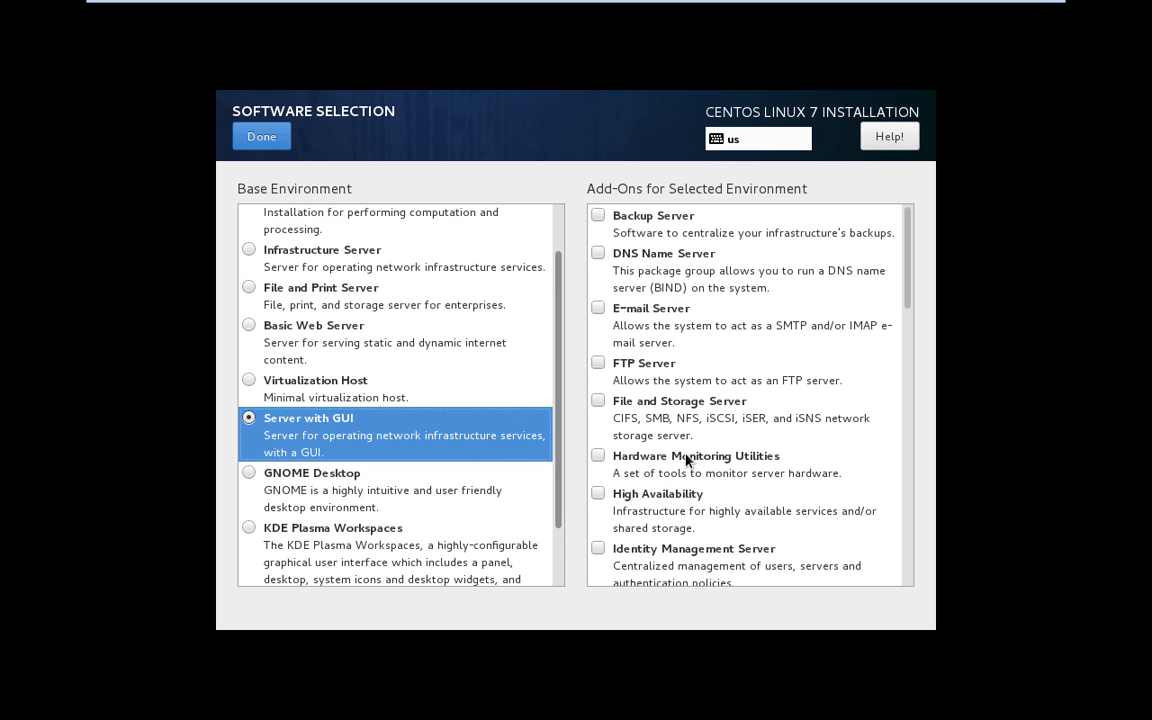
{"action": "scroll", "coordinate": [763, 441], "scroll_direction": "down", "scroll_amount": 2}
{"action": "scroll", "coordinate": [763, 441], "scroll_direction": "up", "scroll_amount": 3}
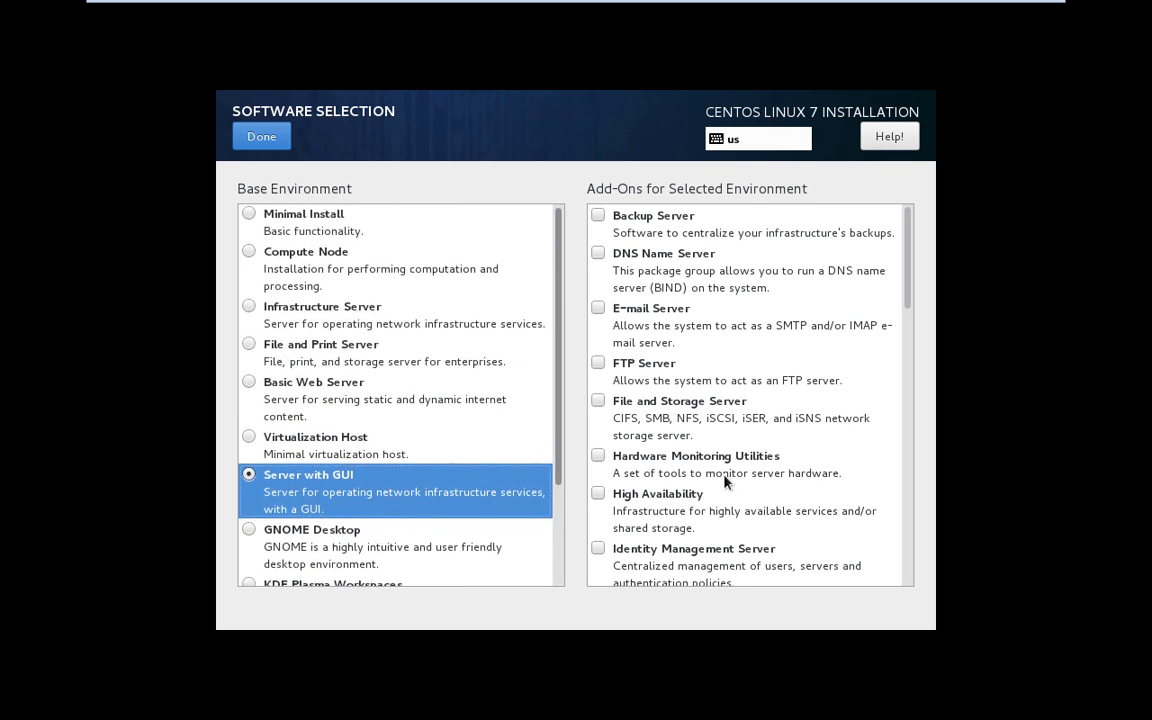
{"action": "left_click_drag", "start_coordinate": [910, 293], "coordinate": [892, 239]}
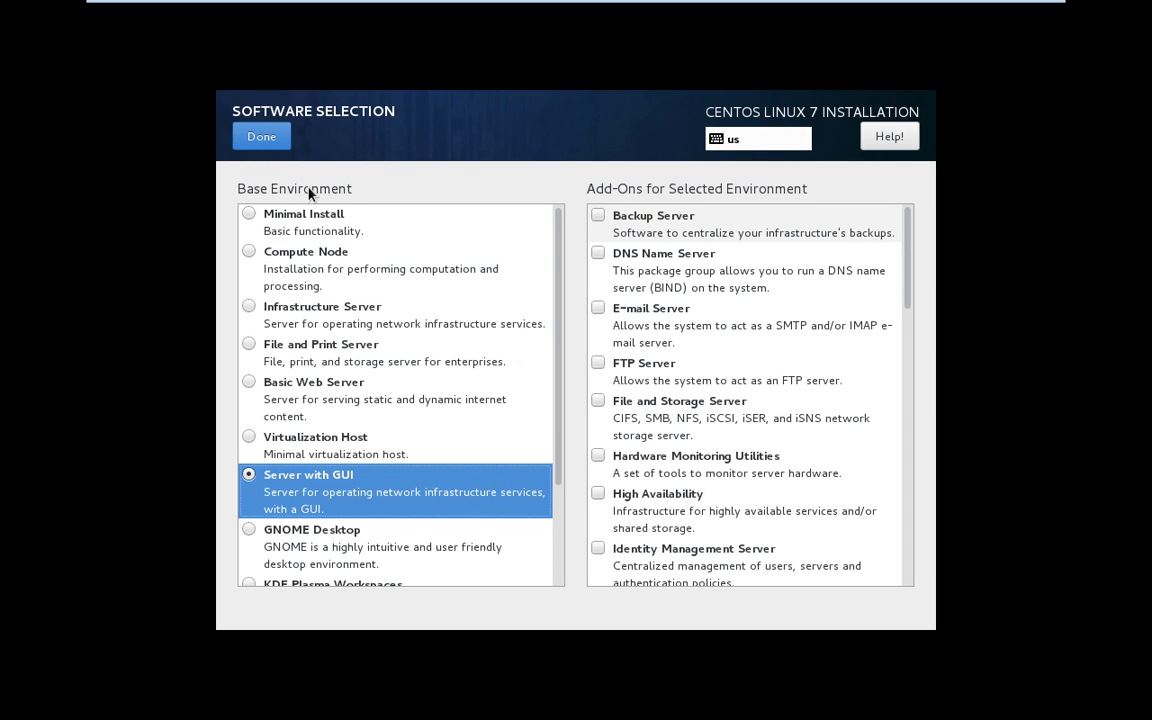
{"action": "left_click", "coordinate": [260, 140]}
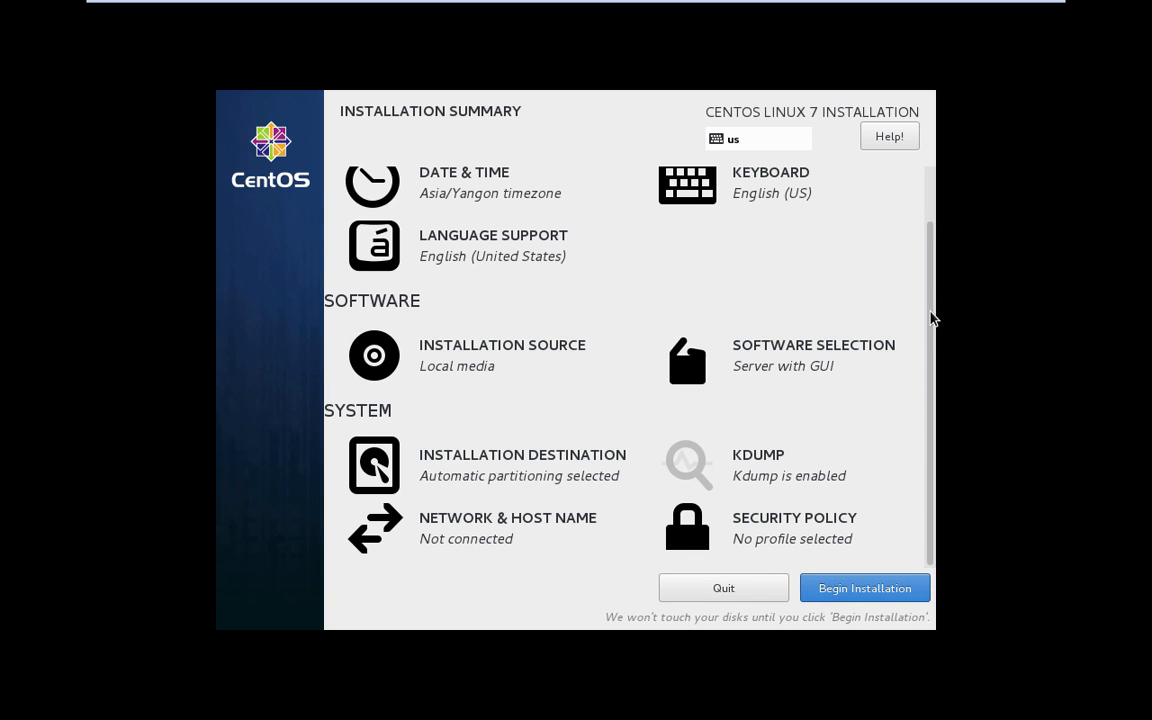
- Turn on the ens33 Ethernet connection and apply host name centosA
{"action": "left_click", "coordinate": [490, 541]}
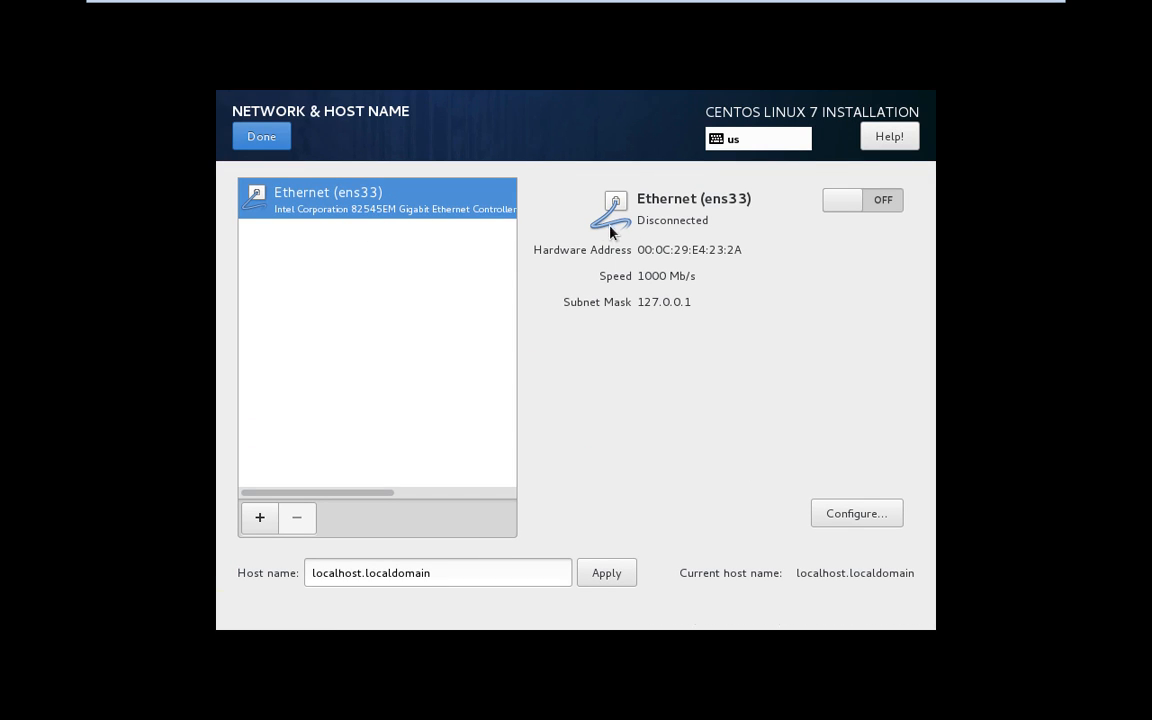
{"action": "left_click", "coordinate": [838, 211]}
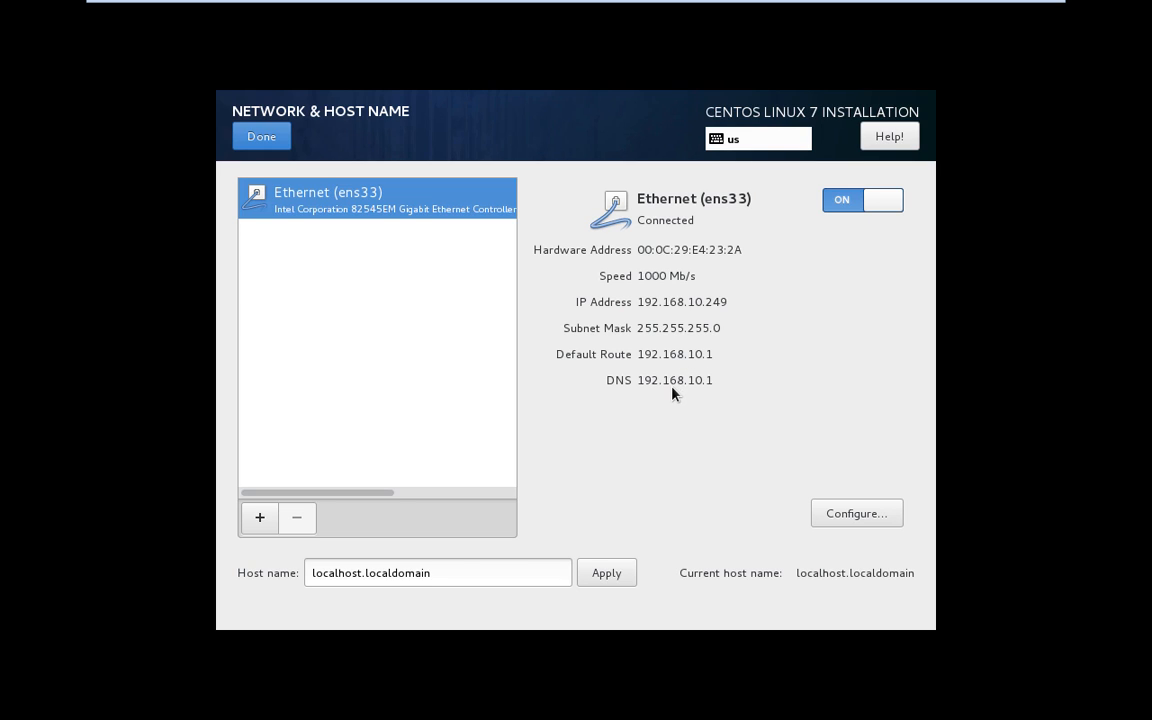
{"action": "double_click", "coordinate": [480, 571]}
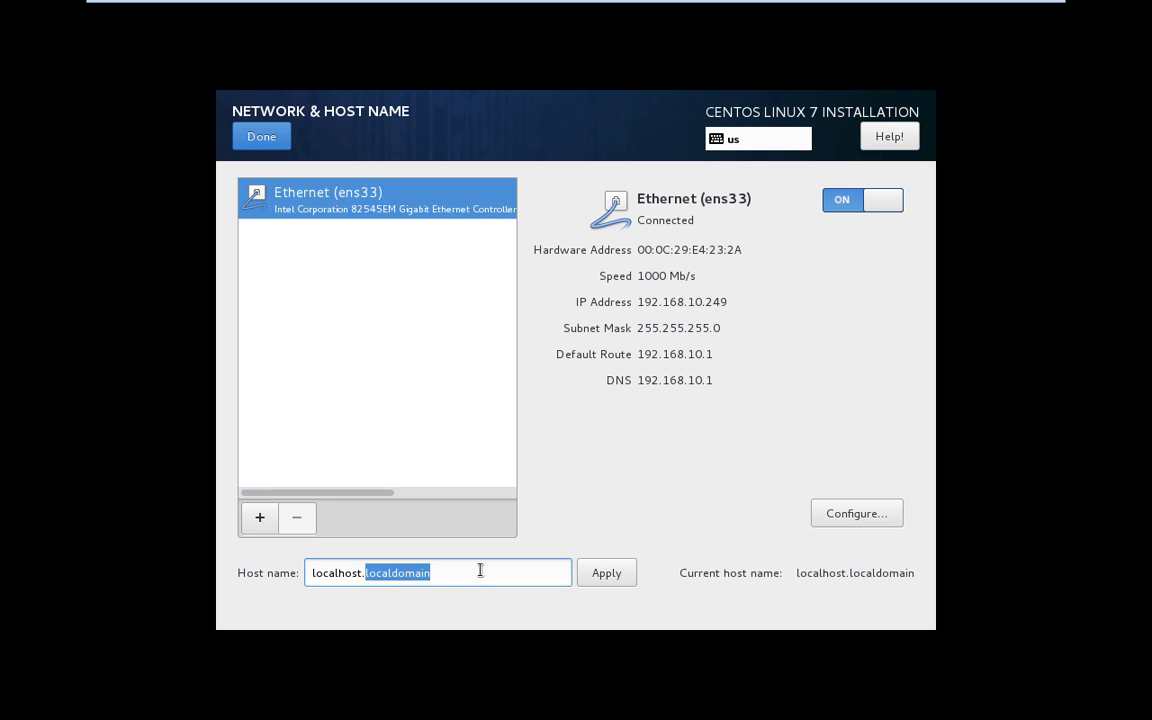
{"action": "key", "text": "BackSpace"}
{"action": "key", "text": "BackSpace"}
{"action": "key", "text": "BackSpace"}
{"action": "key", "text": "BackSpace"}
{"action": "key", "text": "BackSpace"}
{"action": "key", "text": "BackSpace"}
{"action": "key", "text": "BackSpace"}
{"action": "key", "text": "BackSpace"}
{"action": "key", "text": "BackSpace"}
{"action": "key", "text": "BackSpace"}
{"action": "key", "text": "BackSpace"}
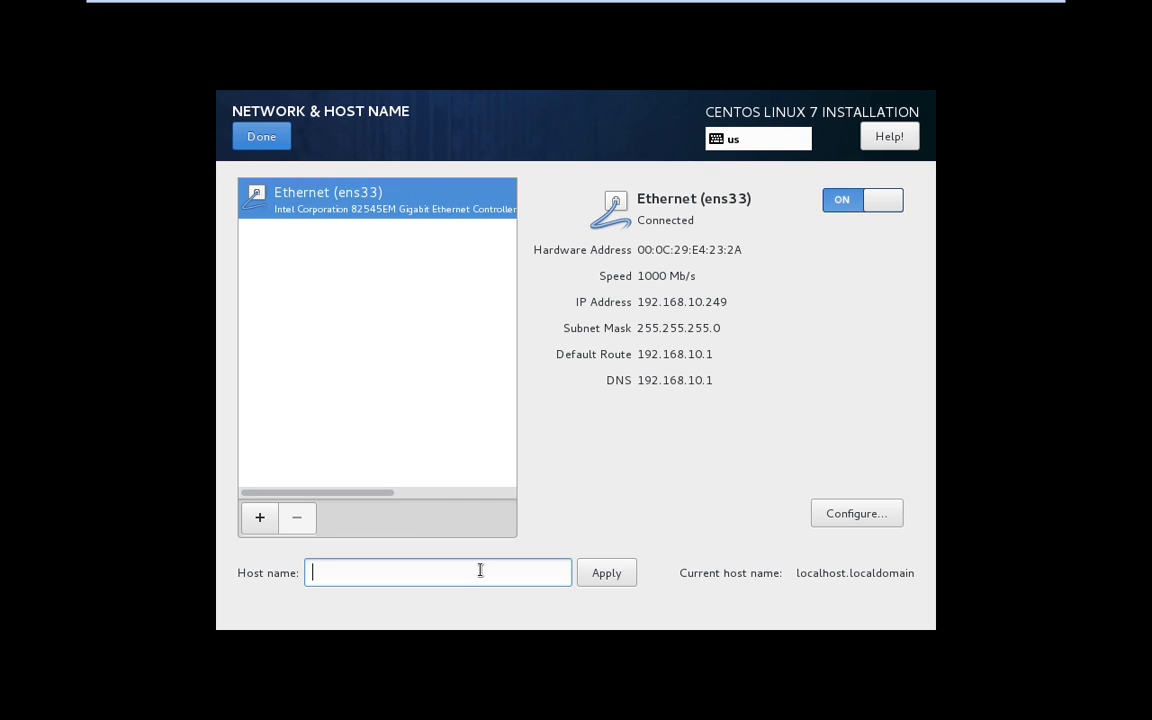
{"action": "type", "text": "centosA"}
{"action": "left_click", "coordinate": [612, 580]}
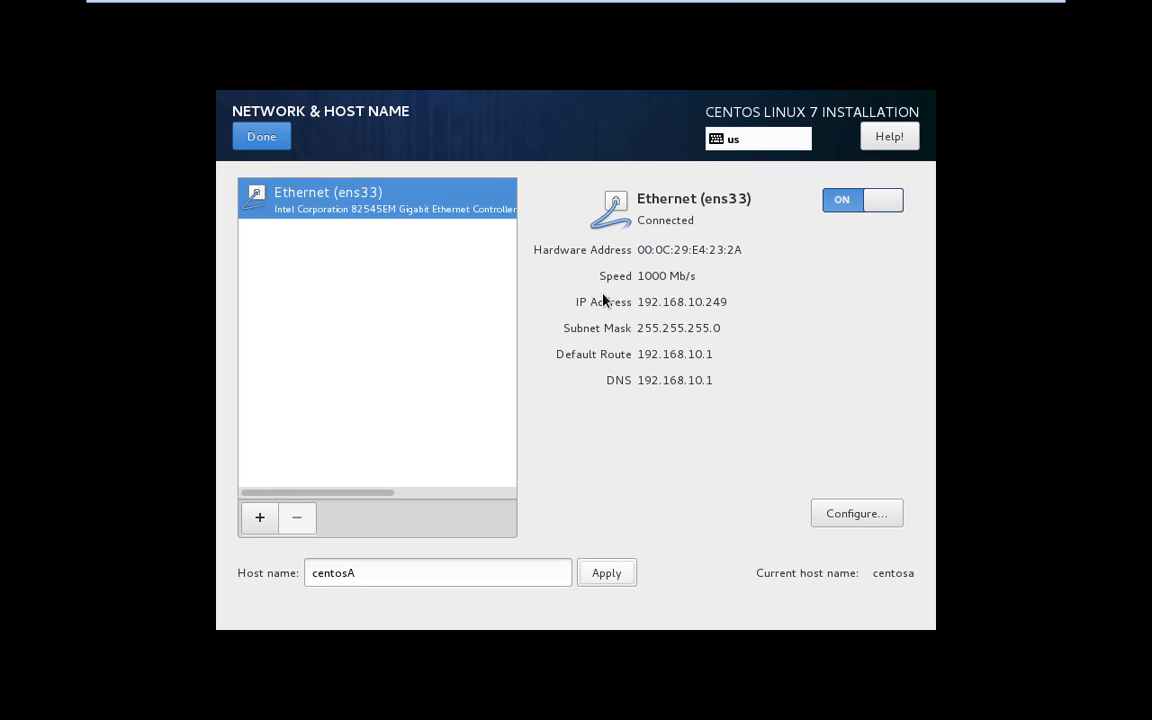
{"action": "left_click", "coordinate": [262, 137]}
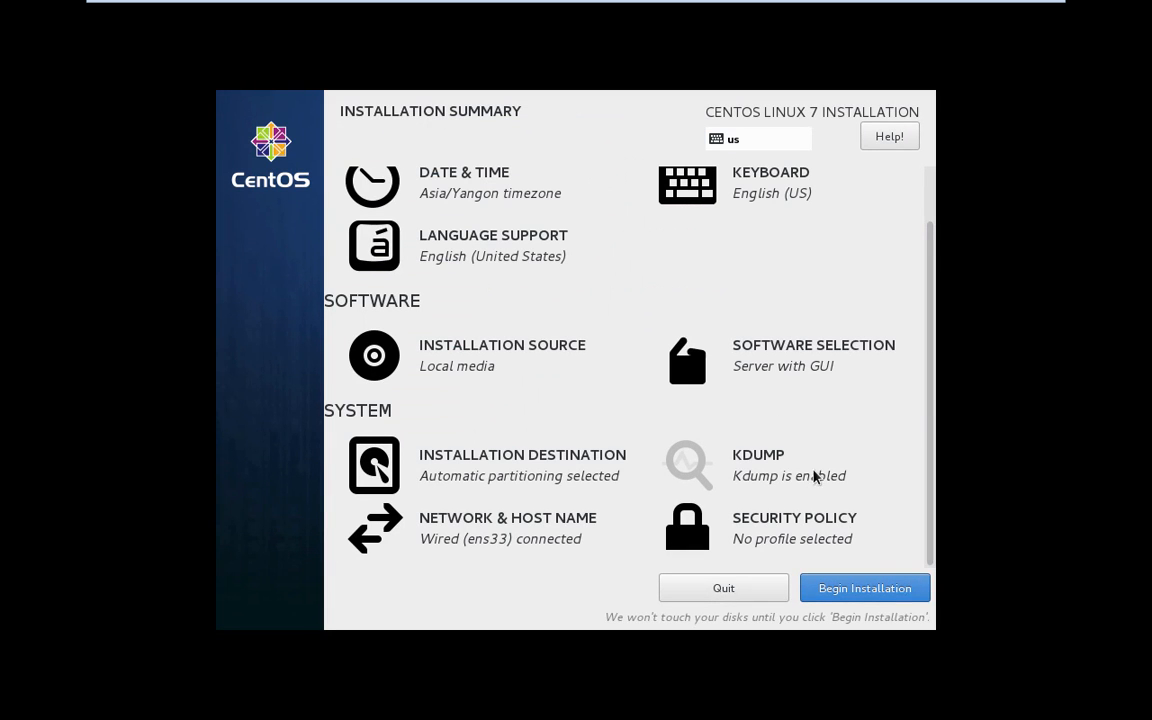
- Begin the CentOS 7 installation from the Installation Summary
{"action": "left_click", "coordinate": [866, 590]}
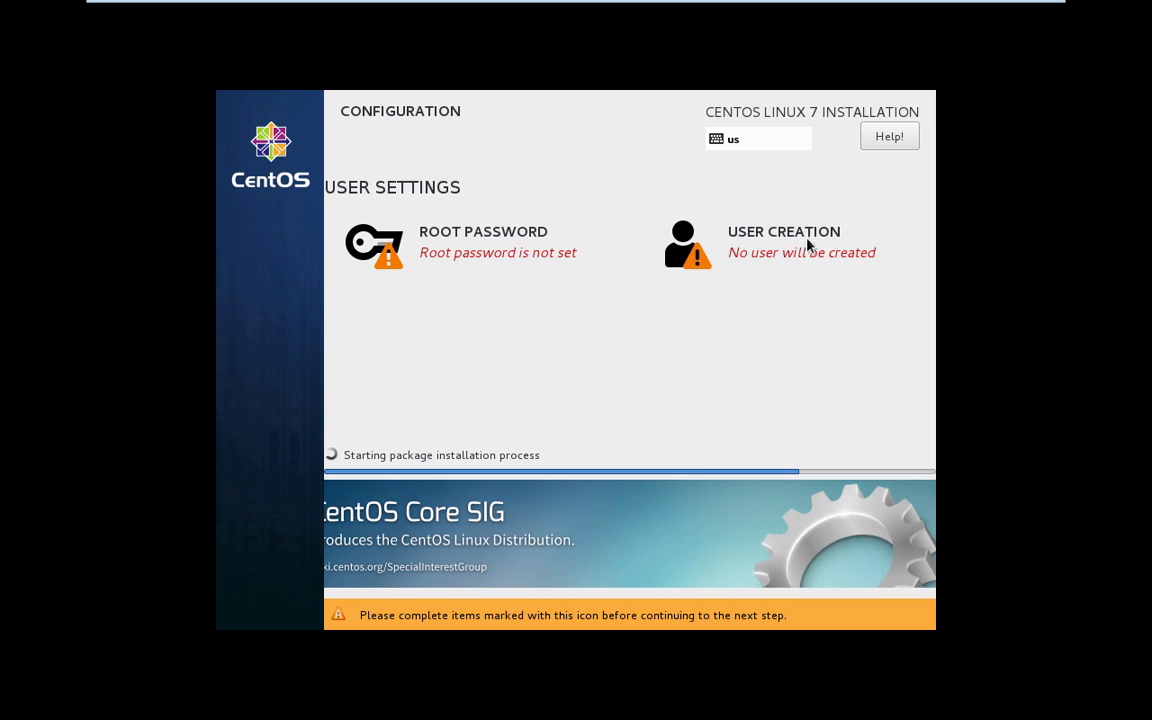
- Set and confirm the root password
{"action": "left_click", "coordinate": [462, 250]}
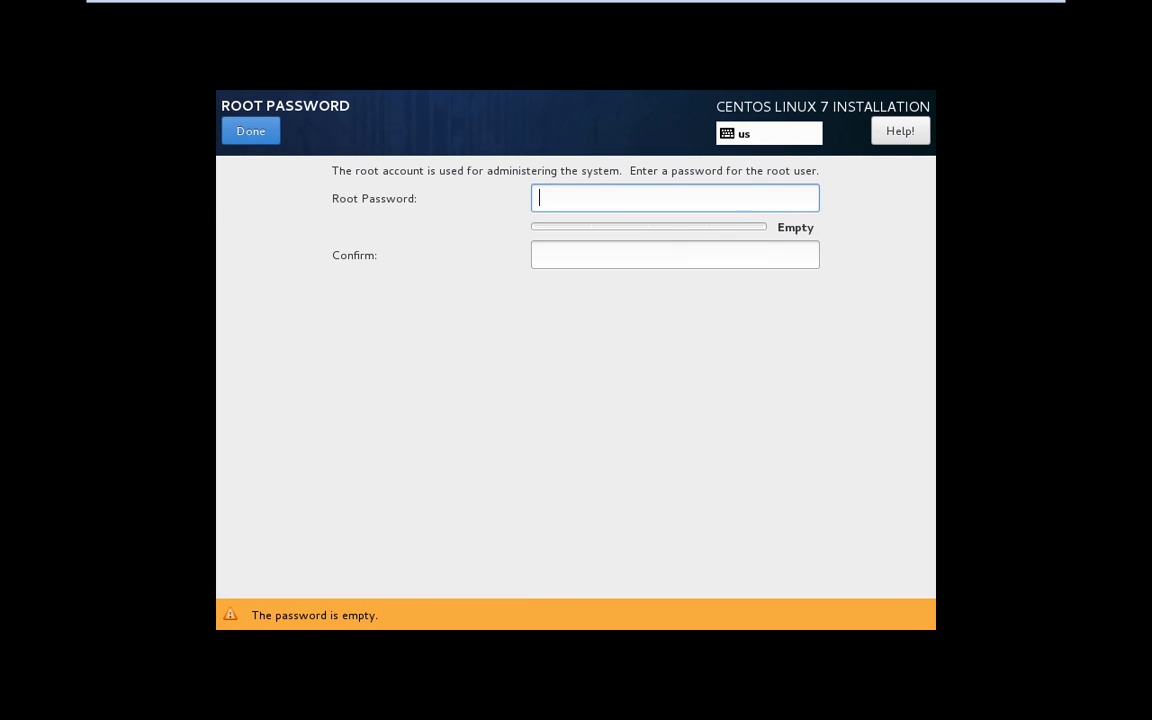
{"action": "type", "text": "•••••••••••"}
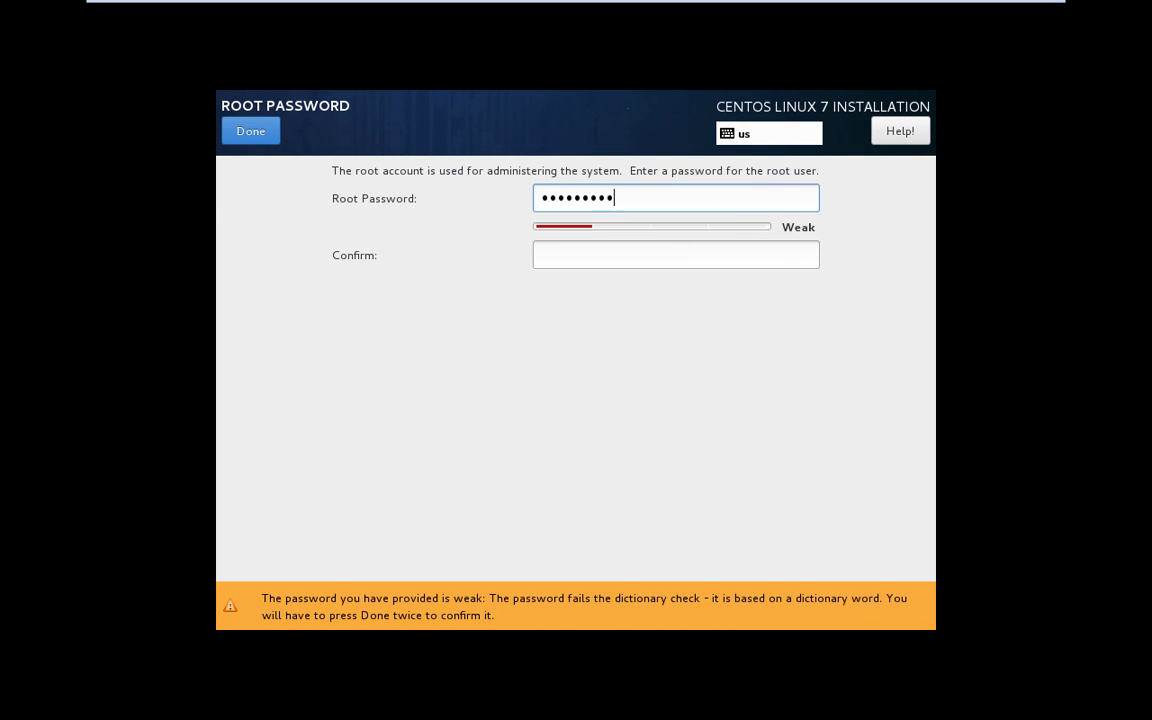
{"action": "key", "text": "Tab"}
{"action": "type", "text": "••••••••••"}
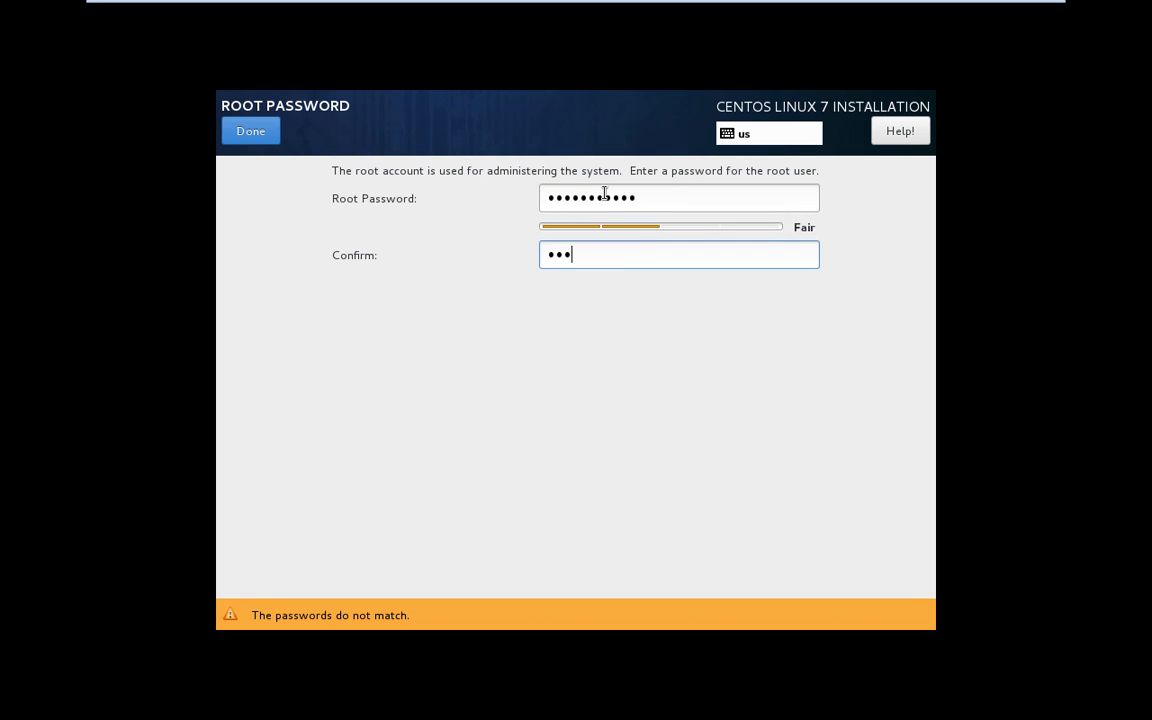
{"action": "type", "text": "••"}
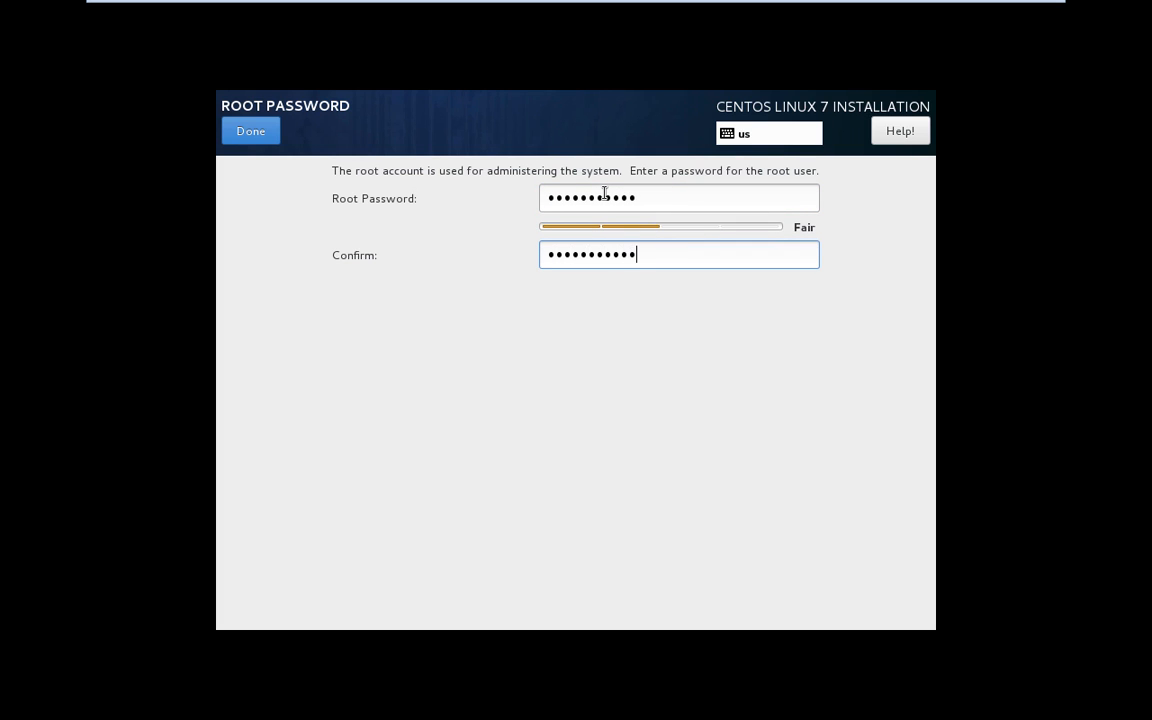
{"action": "left_click", "coordinate": [248, 134]}
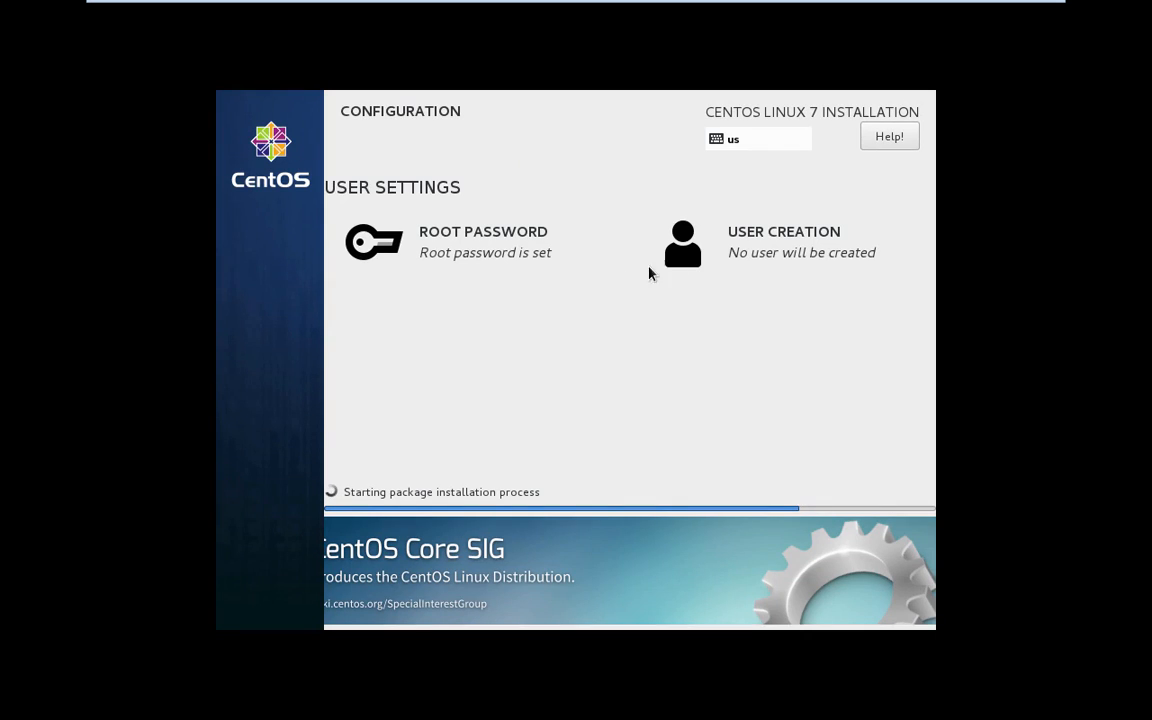
- Create an administrator user with the user's full name, user name and a confirmed password
{"action": "left_click", "coordinate": [776, 254]}
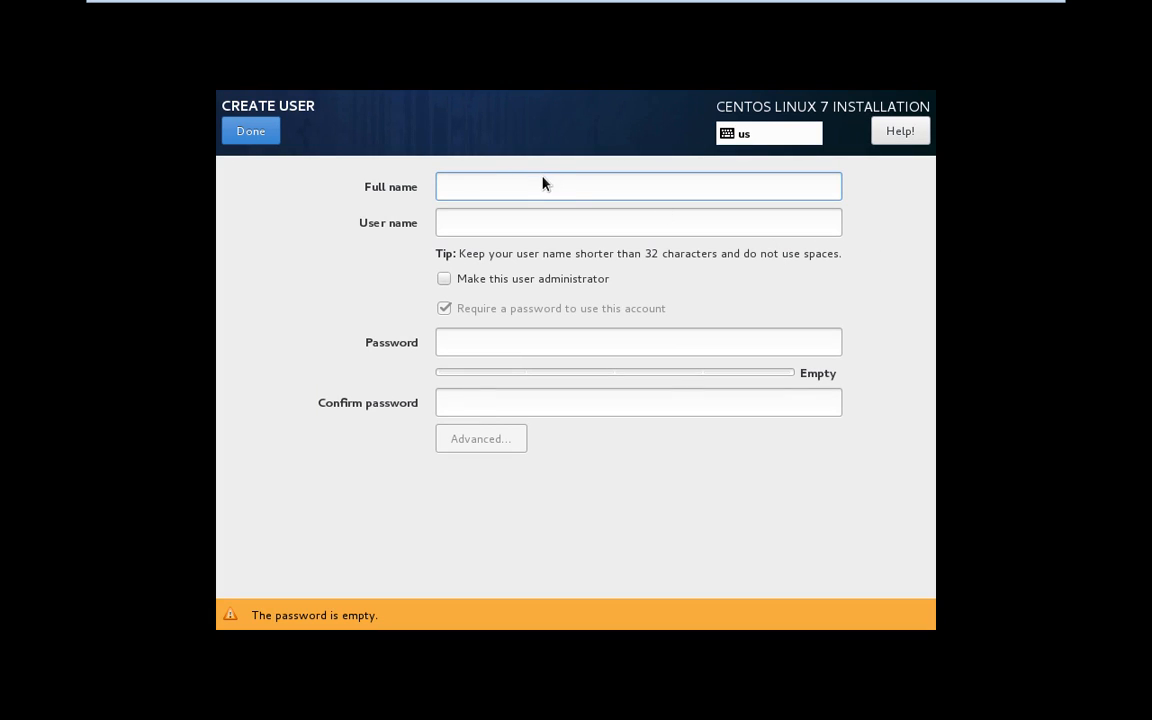
{"action": "type", "text": "Min Th"}
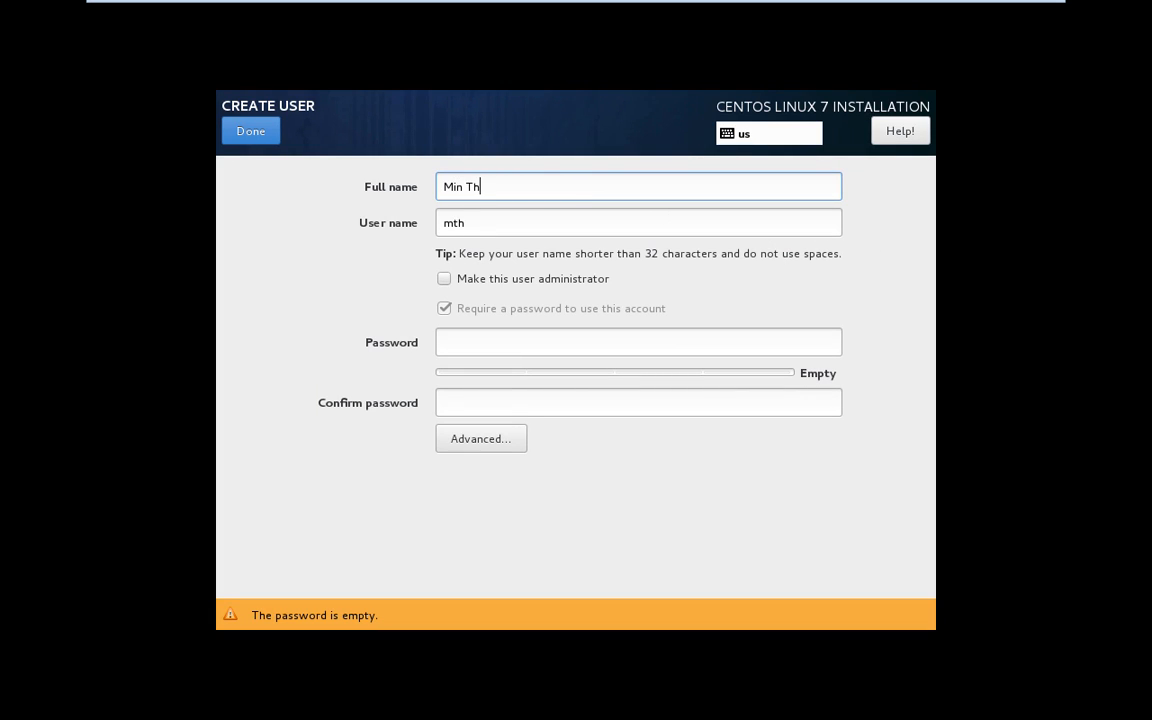
{"action": "type", "text": "it Naing"}
{"action": "key", "text": "Tab"}
{"action": "type", "text": "mtn"}
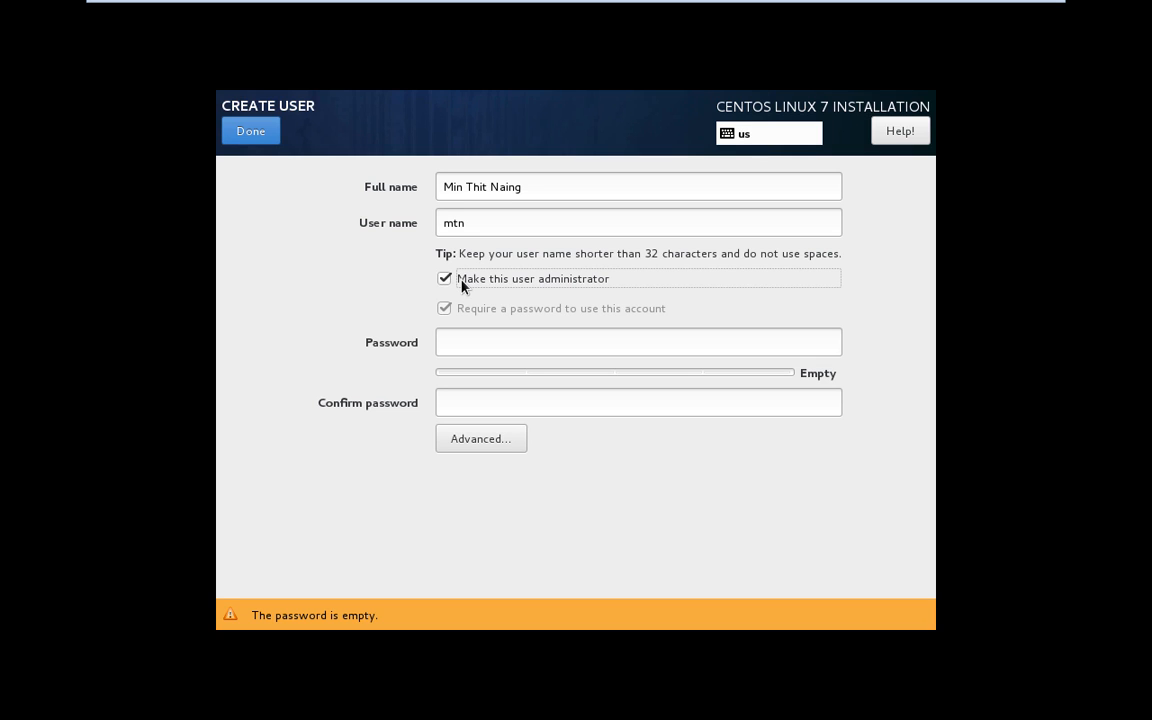
{"action": "key", "text": "ctrl"}
{"action": "key", "text": "ctrl"}
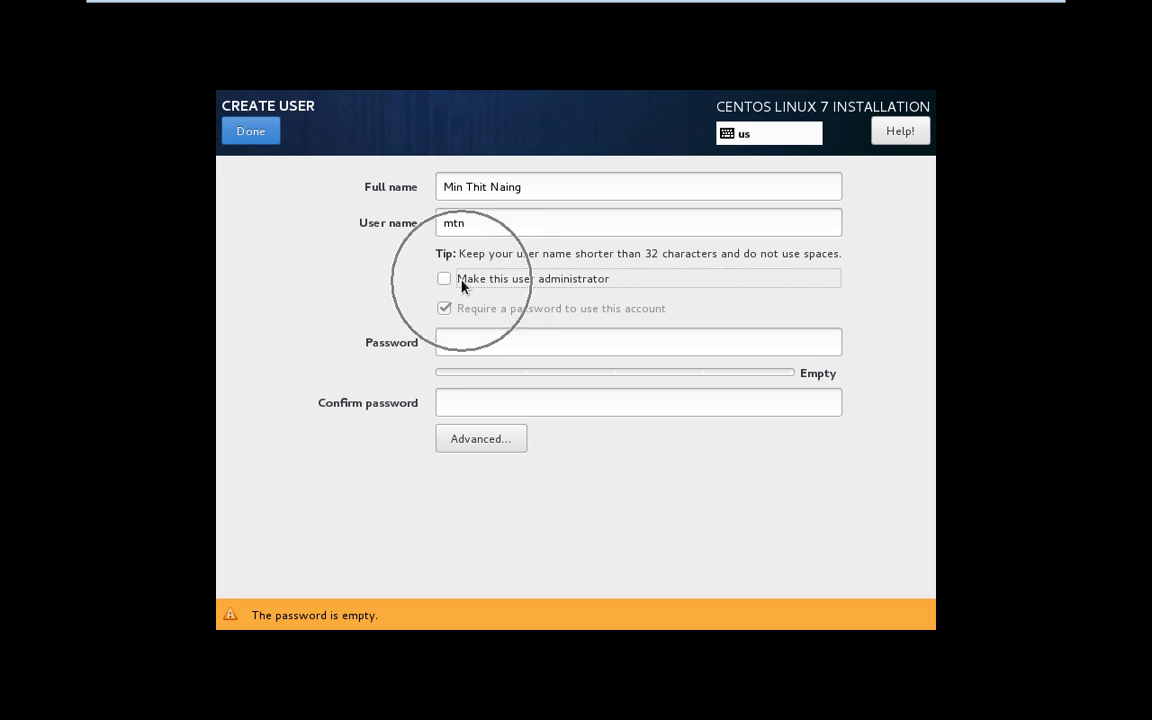
{"action": "key", "text": "ctrl"}
{"action": "key", "text": "ctrl"}
{"action": "key", "text": "ctrl"}
{"action": "key", "text": "ctrl"}
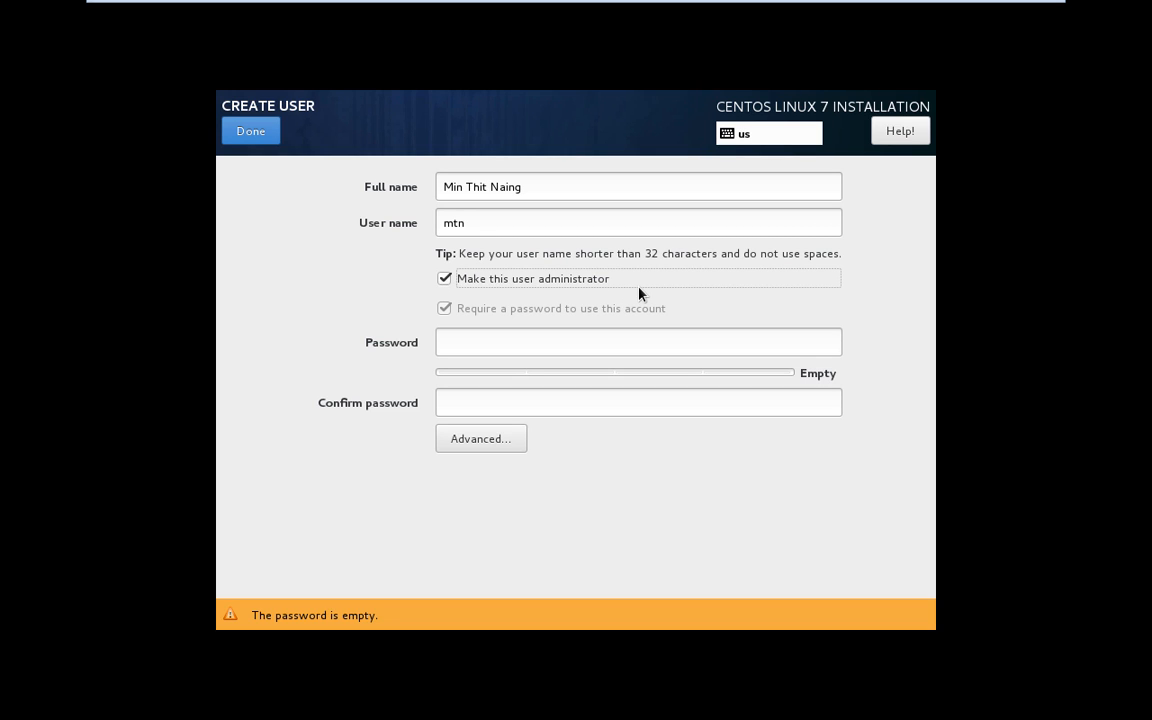
{"action": "left_click", "coordinate": [531, 343]}
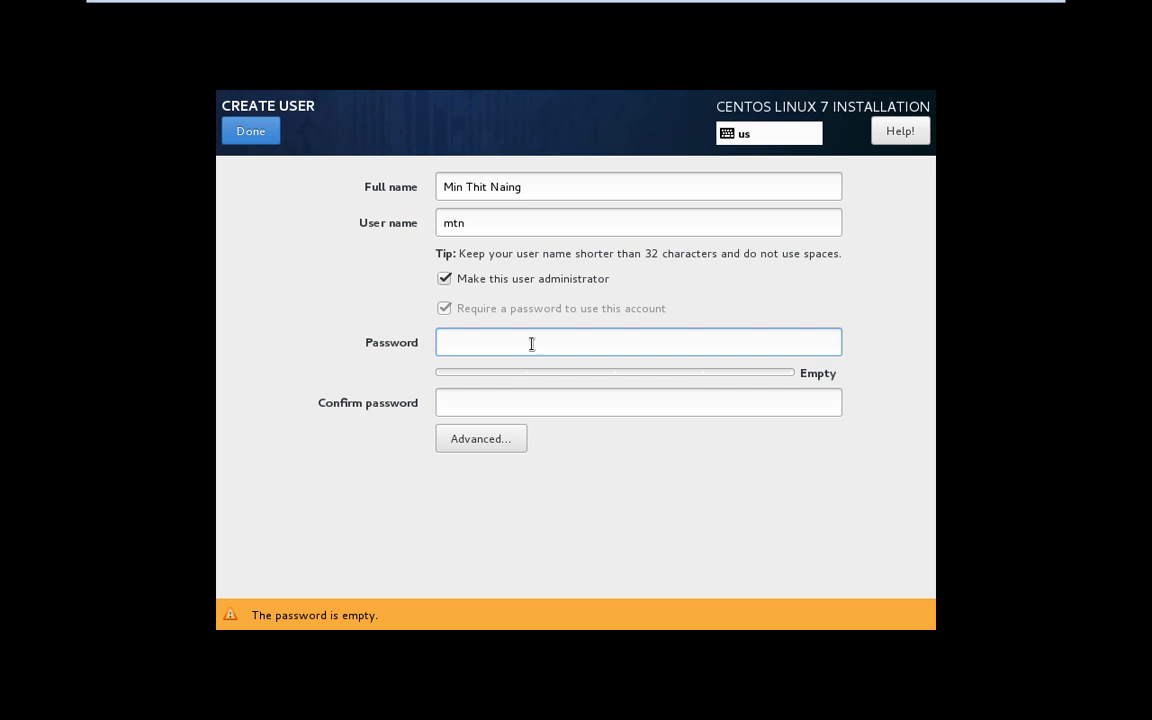
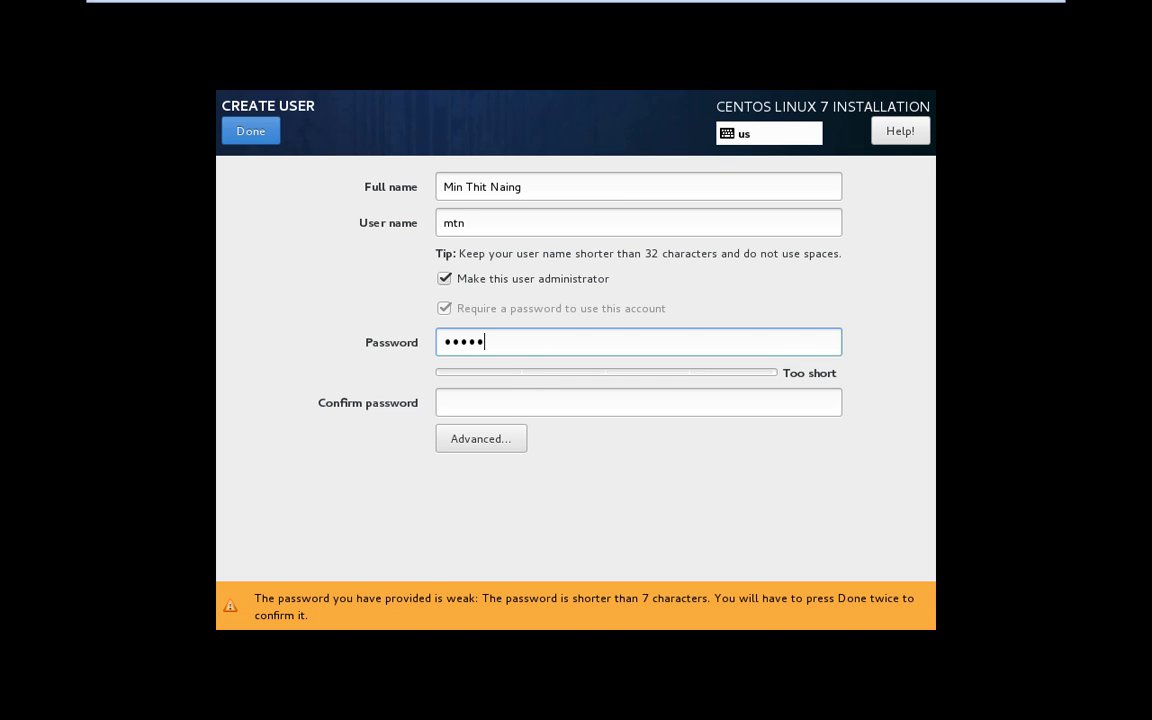
{"action": "key", "text": "Tab"}
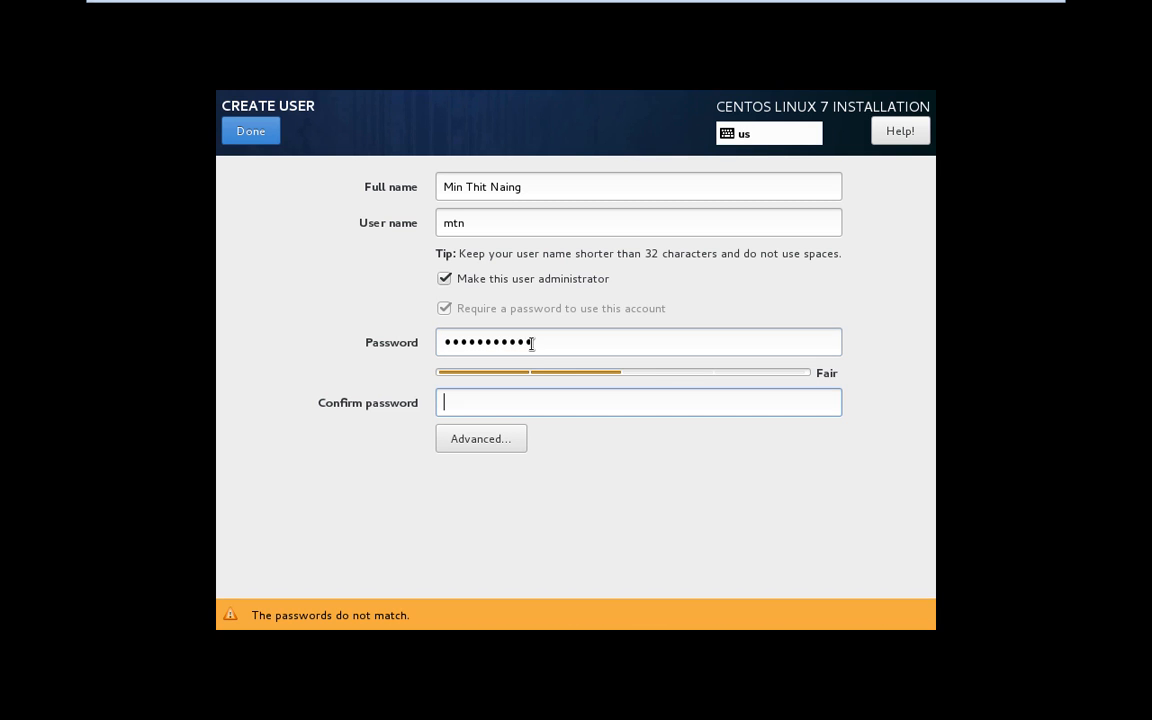
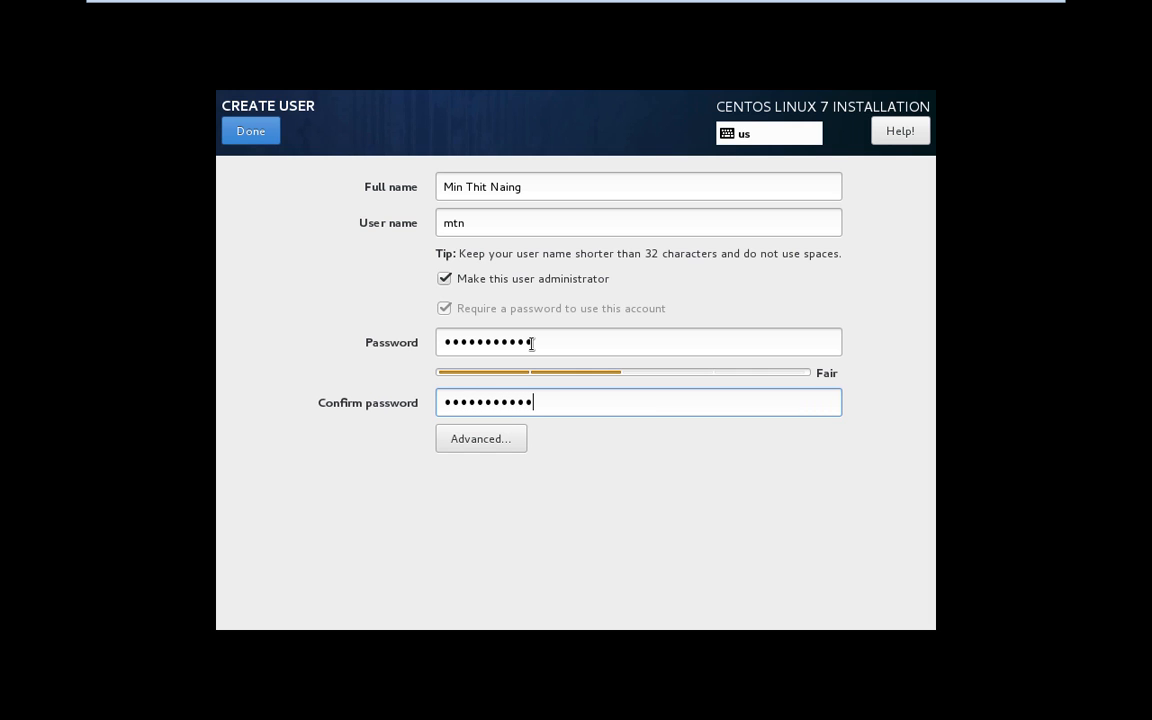
{"action": "left_click", "coordinate": [252, 131]}
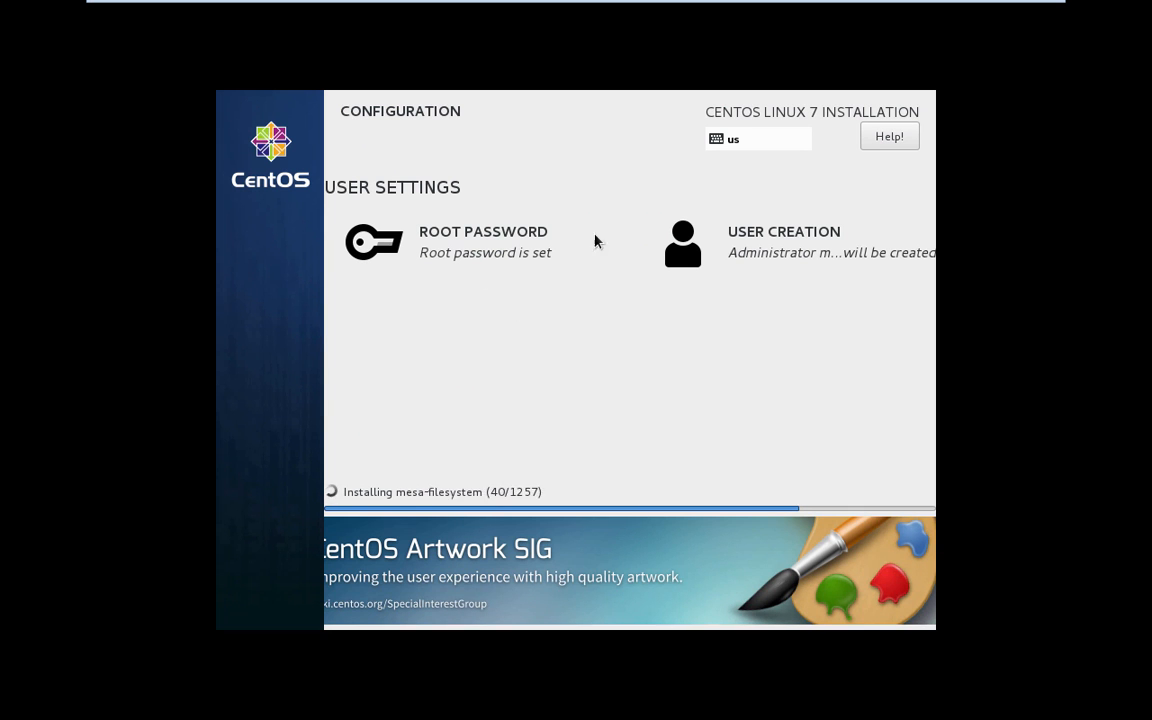
- Let package installation finish until the installer shows Complete! and the Reboot button
{"action": "left_click", "coordinate": [523, 467]}
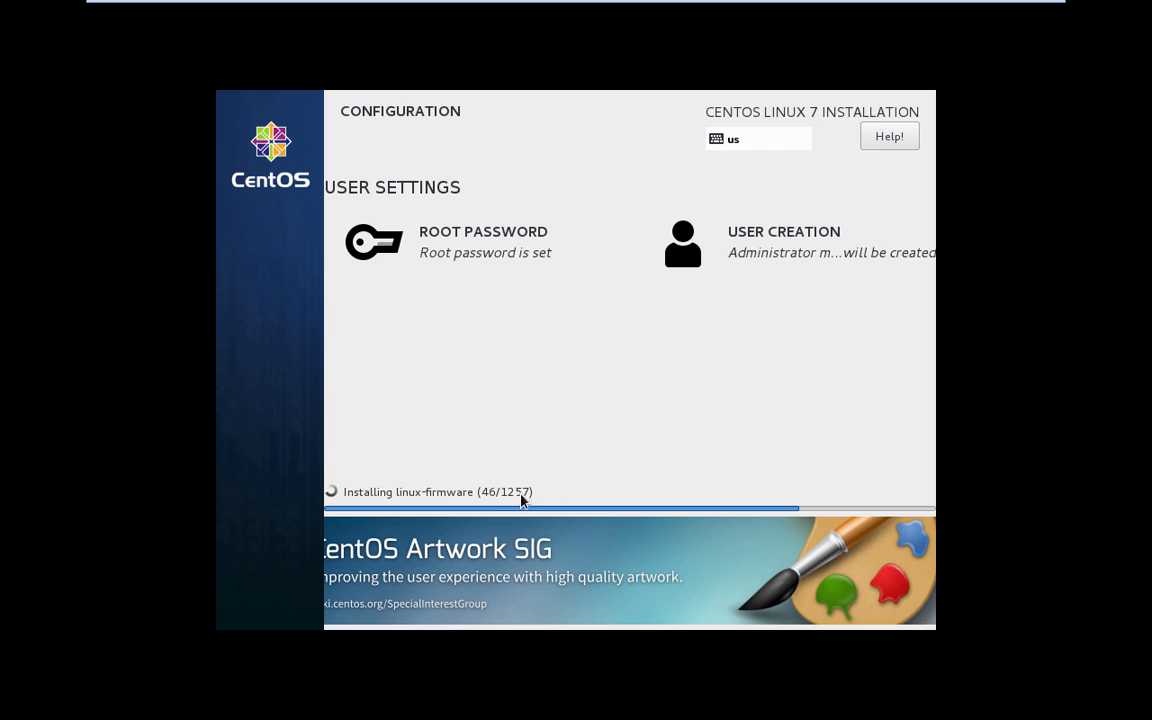
{"action": "left_click", "coordinate": [513, 495]}
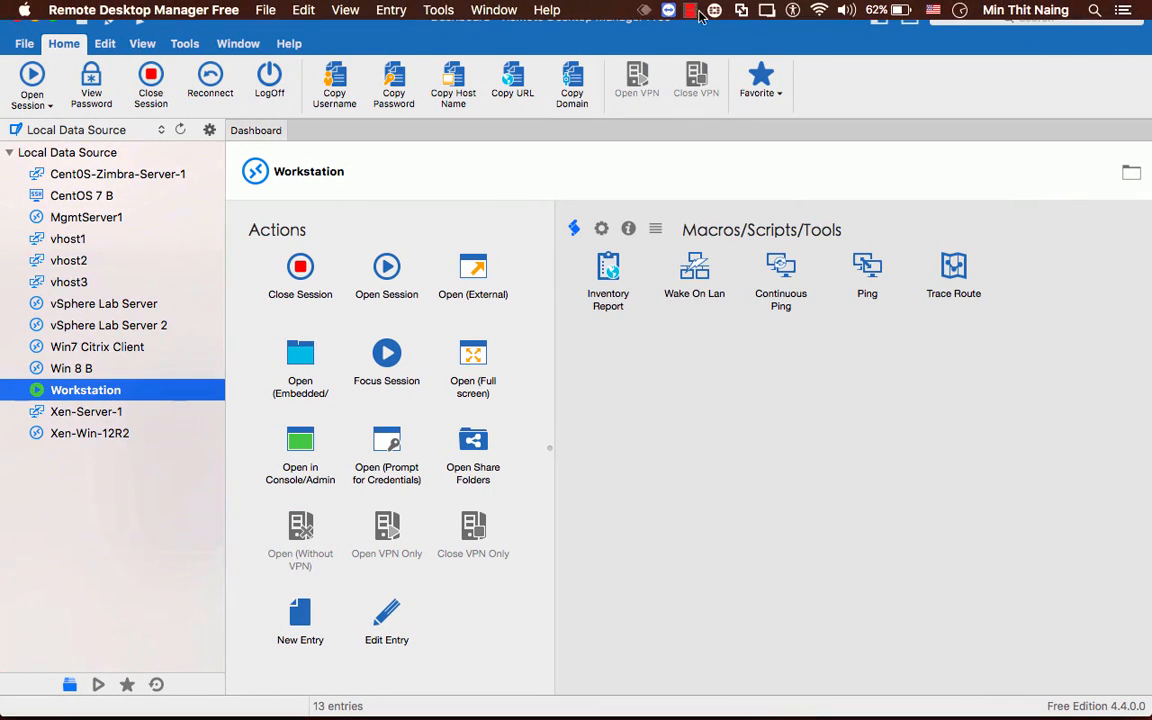
{"action": "left_click", "coordinate": [688, 11]}
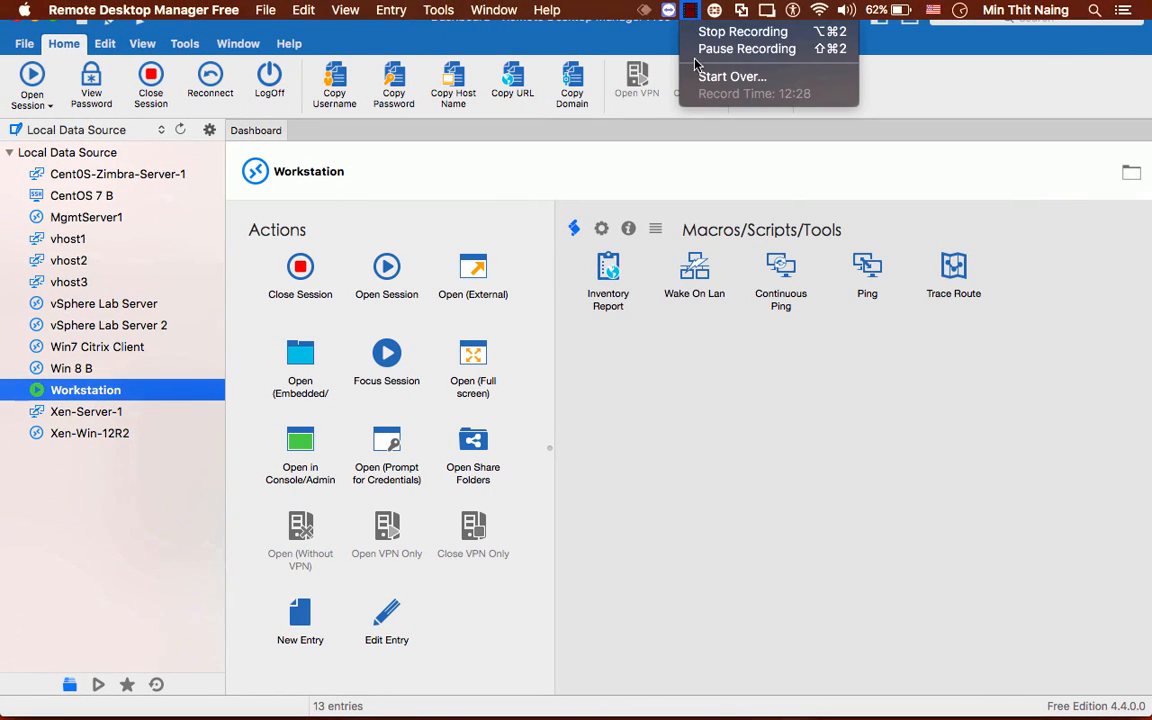
{"action": "left_click", "coordinate": [690, 49]}
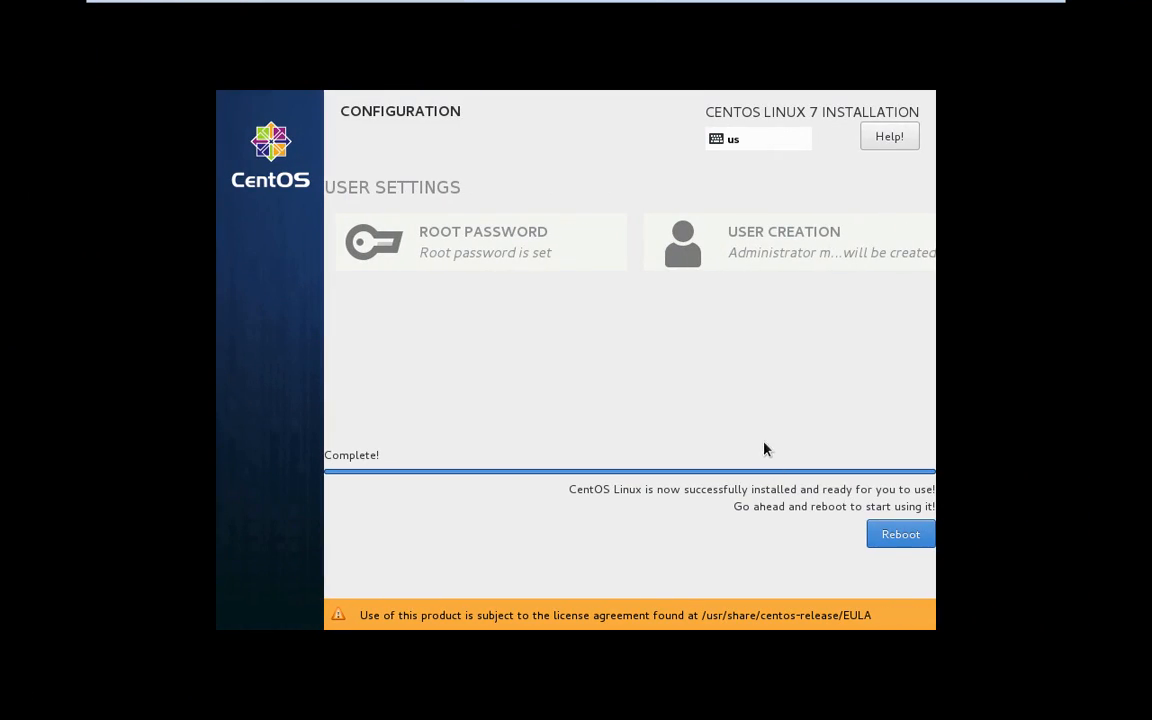